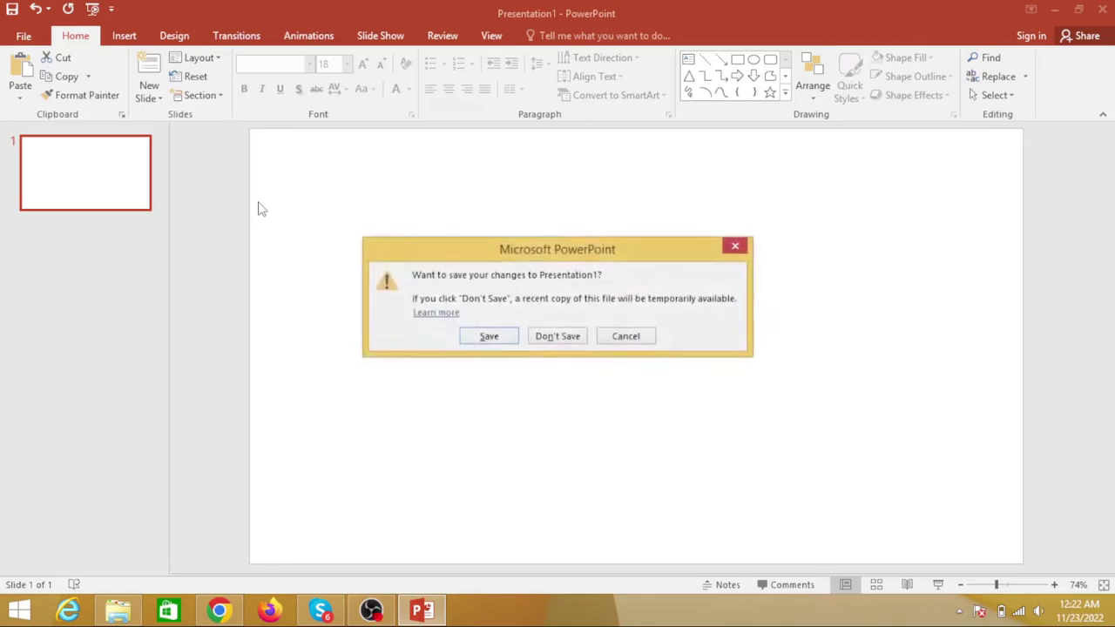
- Cancel the save prompt and draw a blue oval circle about 4.5 inches across near the slide centre
{"action": "left_click", "coordinate": [490, 337]}
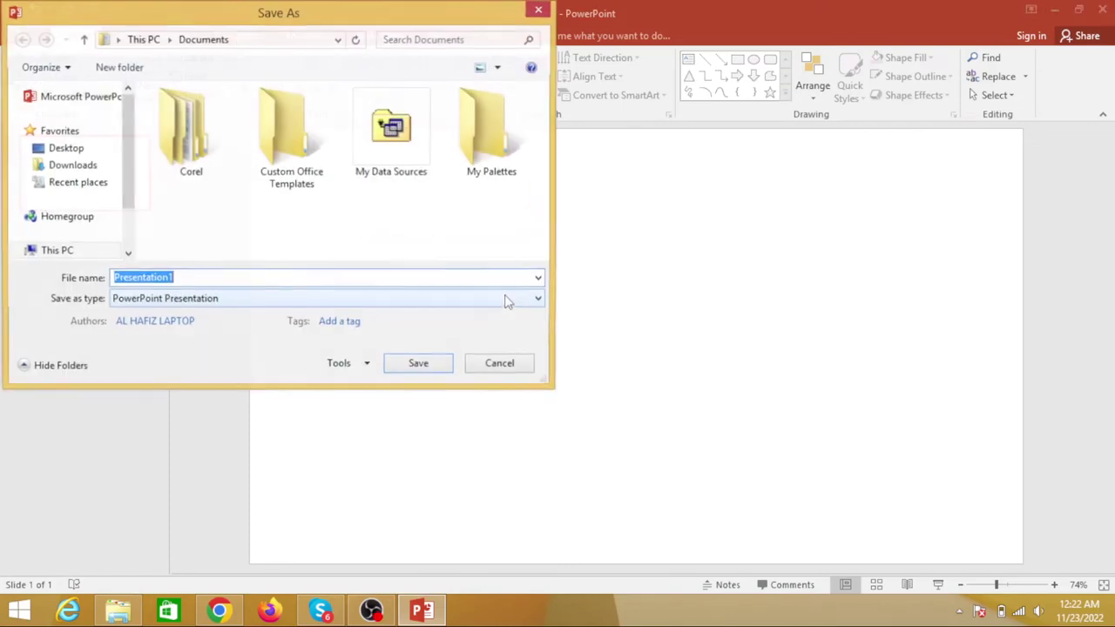
{"action": "left_click", "coordinate": [539, 11]}
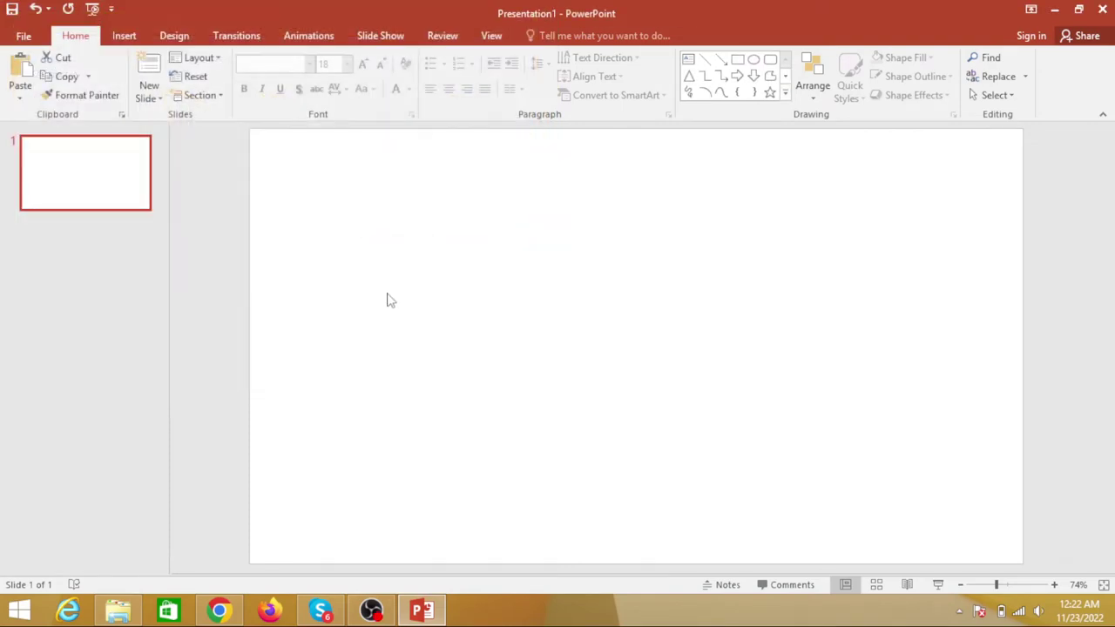
{"action": "left_click", "coordinate": [125, 36]}
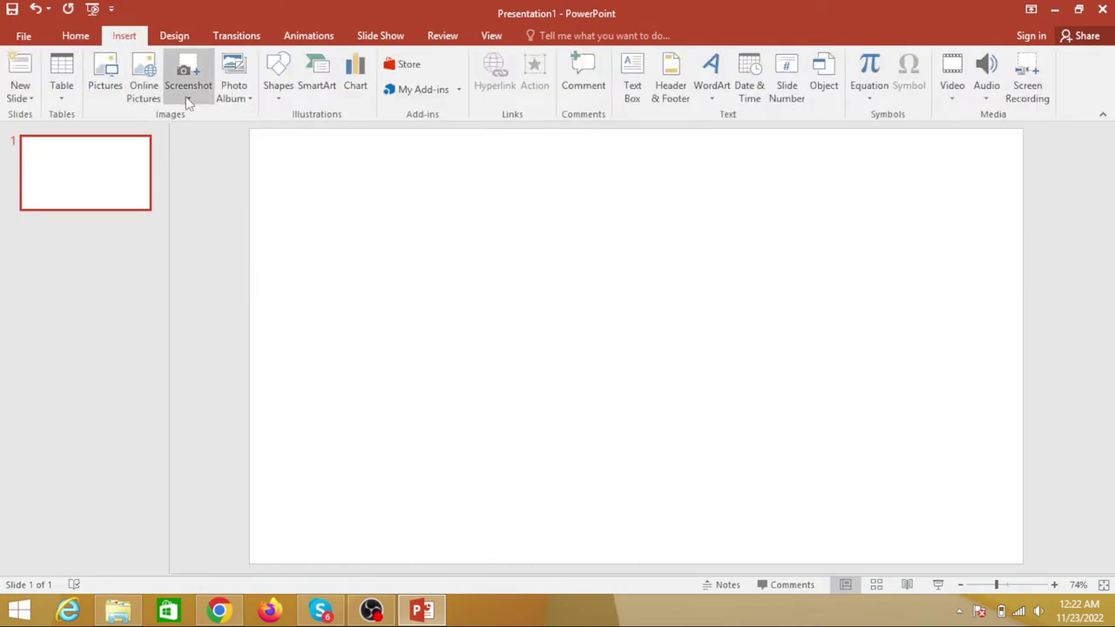
{"action": "left_click", "coordinate": [278, 91]}
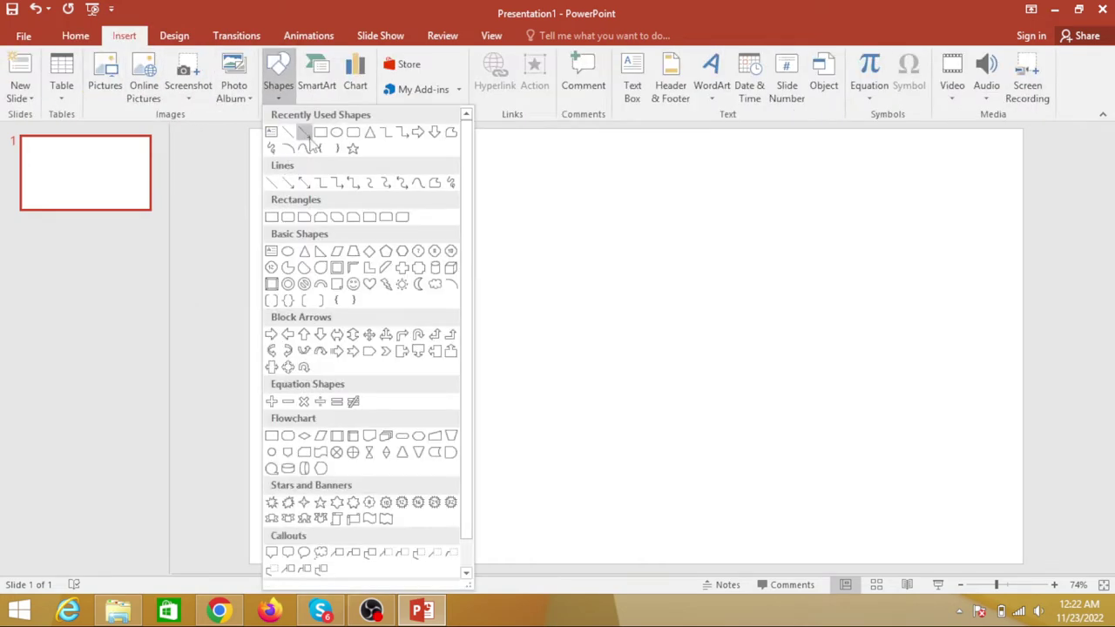
{"action": "left_click", "coordinate": [337, 133]}
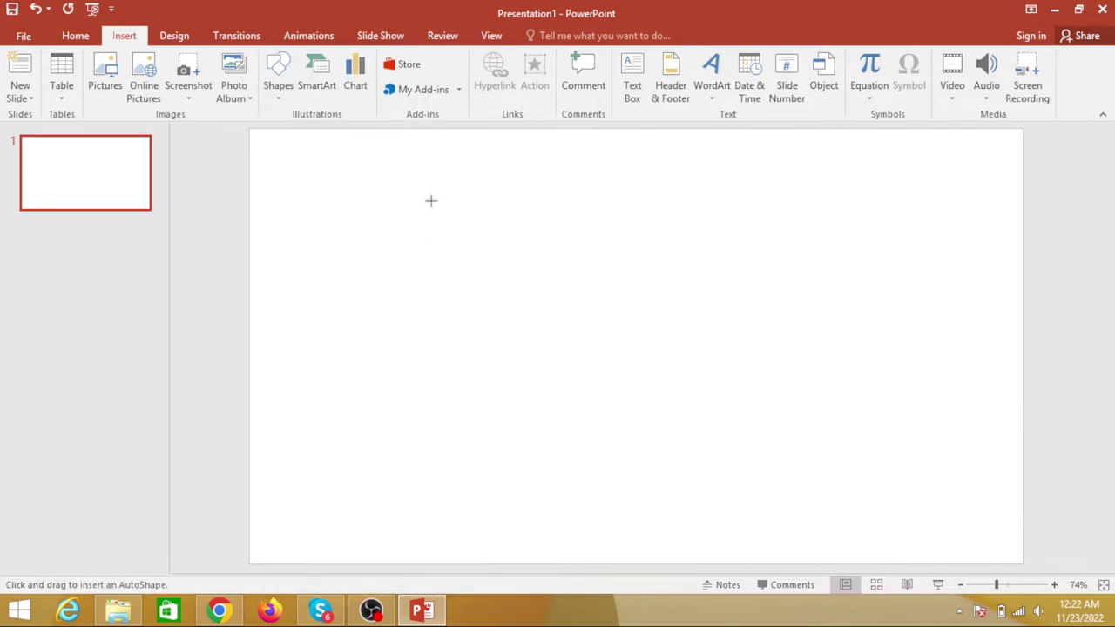
{"action": "left_click_drag", "start_coordinate": [431, 201], "coordinate": [690, 468]}
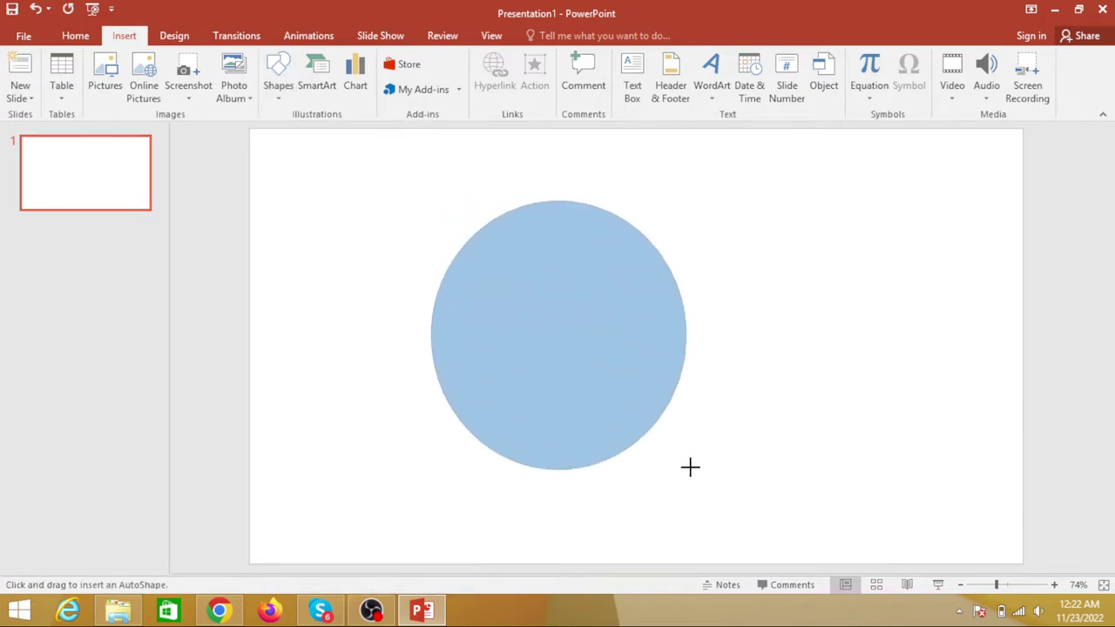
{"action": "left_click_drag", "start_coordinate": [690, 468], "coordinate": [692, 462]}
{"action": "left_click_drag", "start_coordinate": [591, 342], "coordinate": [612, 325]}
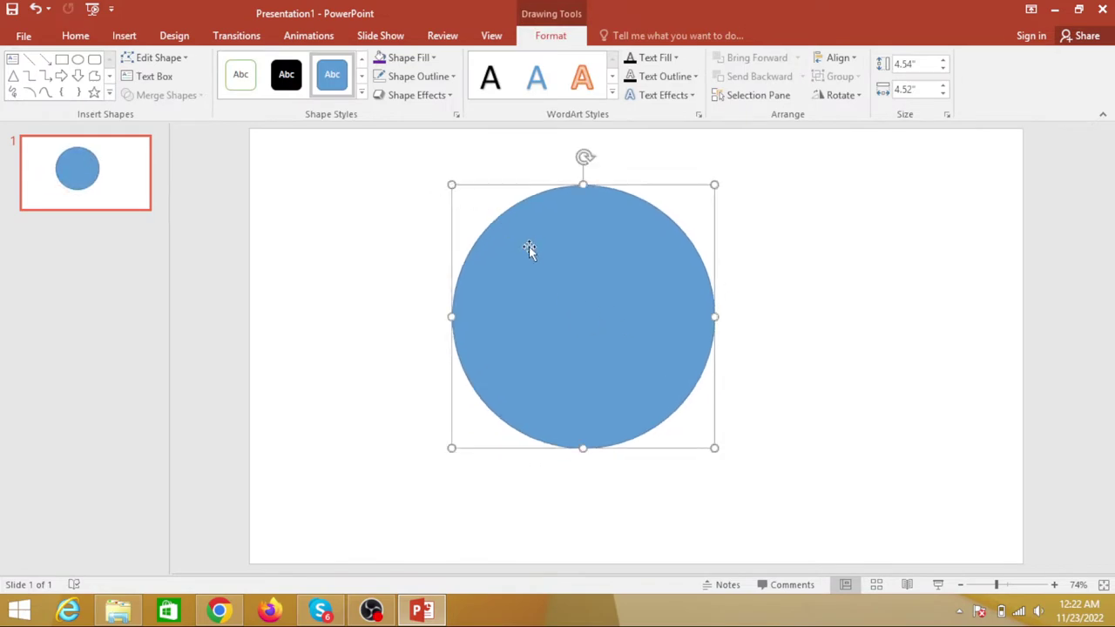
- Copy and paste the circle, offsetting the duplicate down and to the right
{"action": "right_click", "coordinate": [566, 252]}
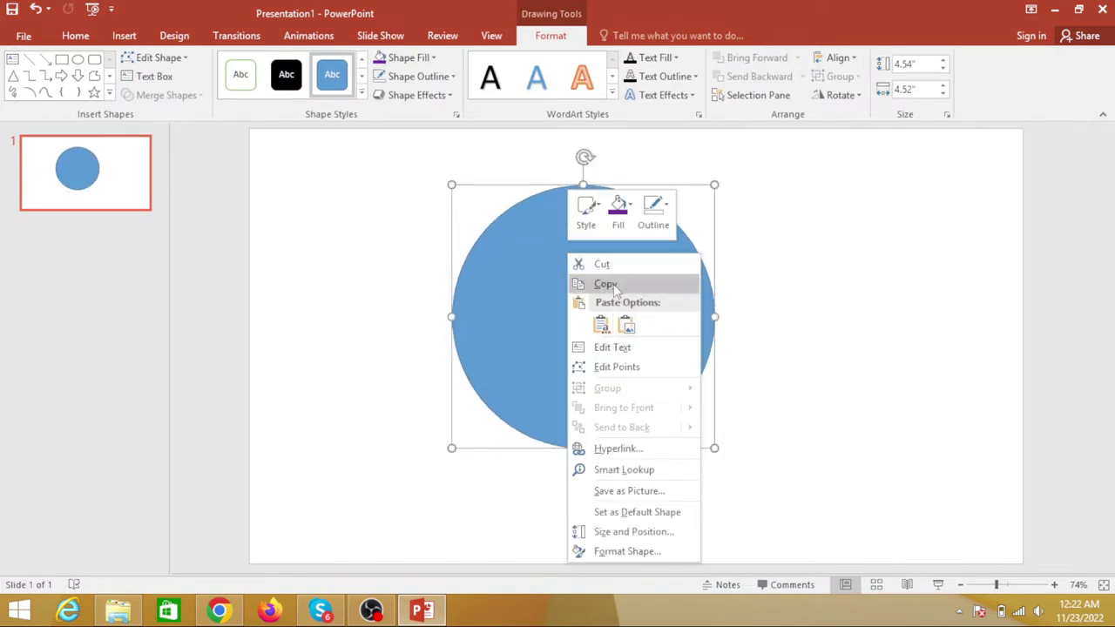
{"action": "left_click", "coordinate": [615, 285]}
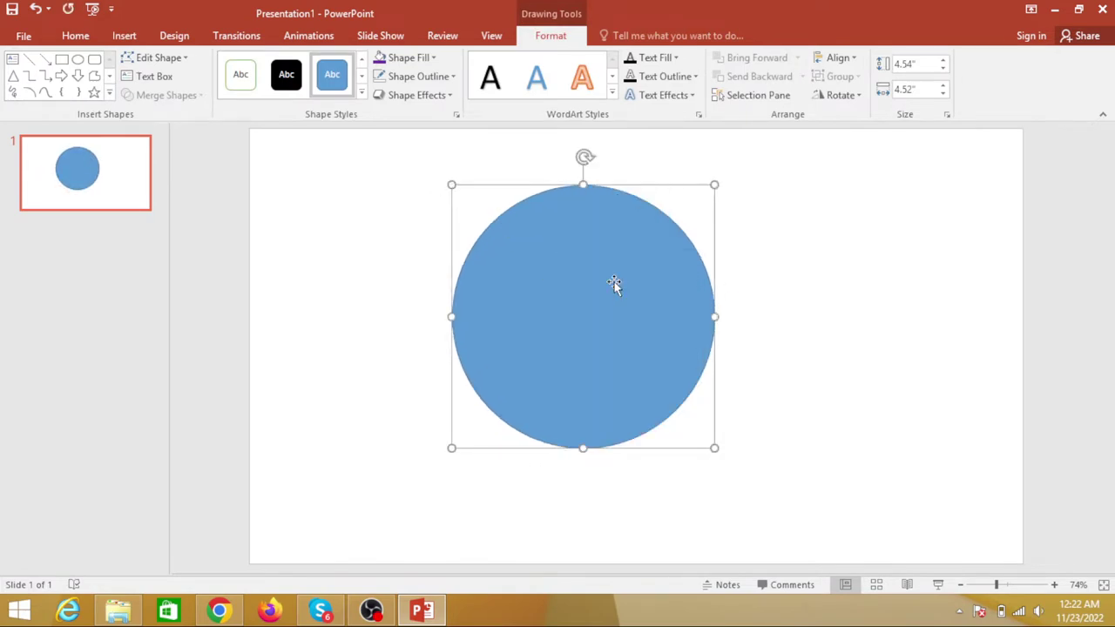
{"action": "left_click", "coordinate": [75, 36]}
{"action": "left_click", "coordinate": [22, 83]}
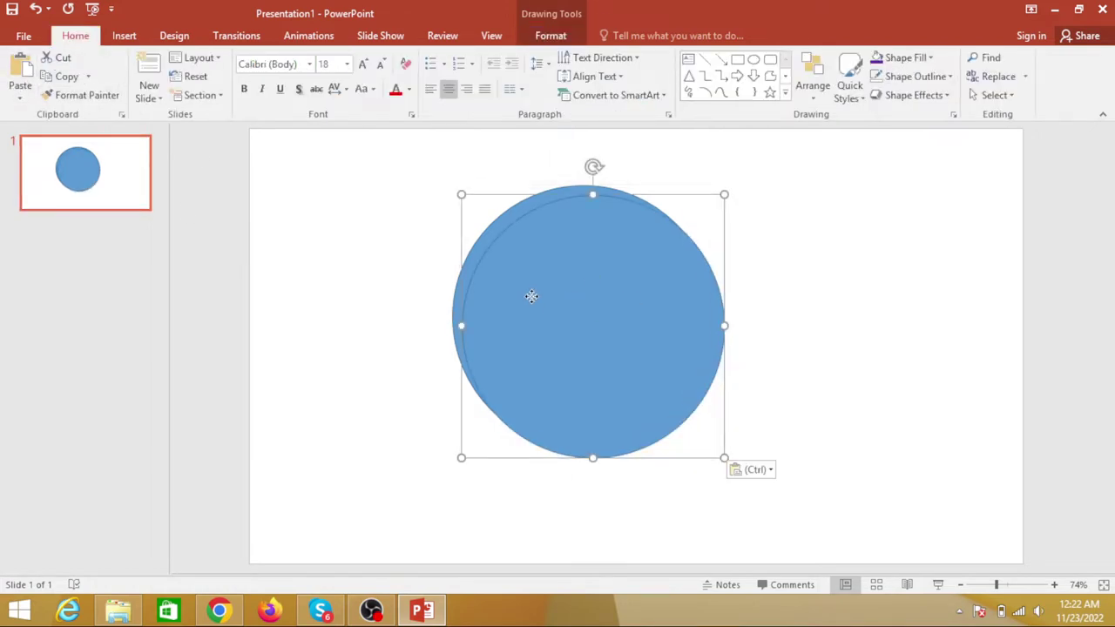
{"action": "left_click_drag", "start_coordinate": [530, 296], "coordinate": [584, 326]}
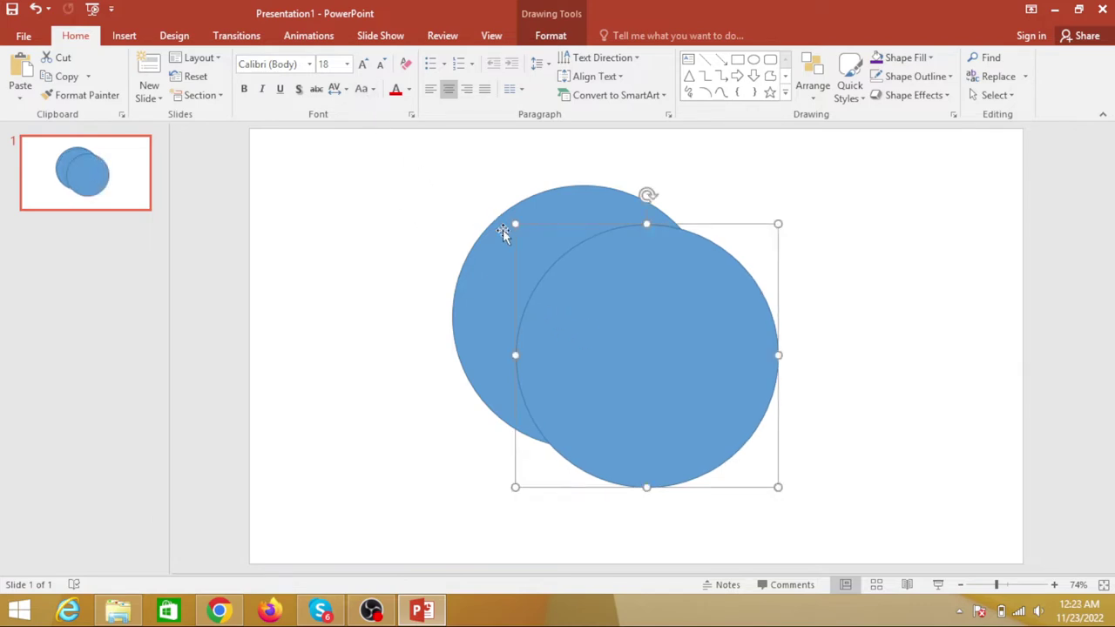
- Select both circles and apply Merge Shapes > Subtract to leave a crescent
{"action": "left_click", "coordinate": [496, 258], "text": "shift"}
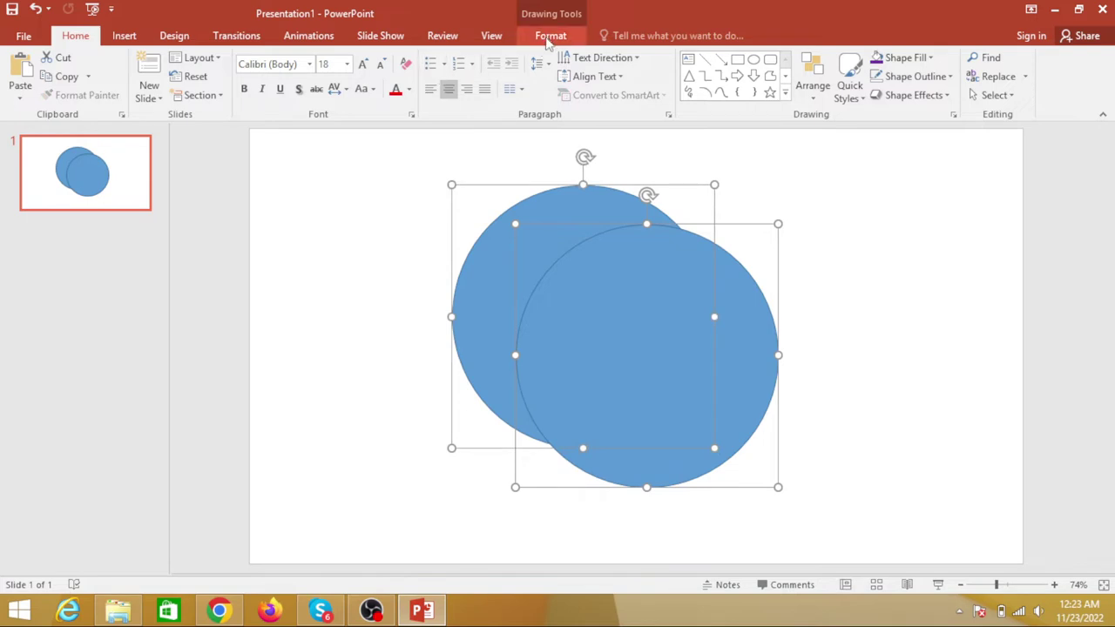
{"action": "left_click", "coordinate": [544, 40]}
{"action": "left_click", "coordinate": [200, 96]}
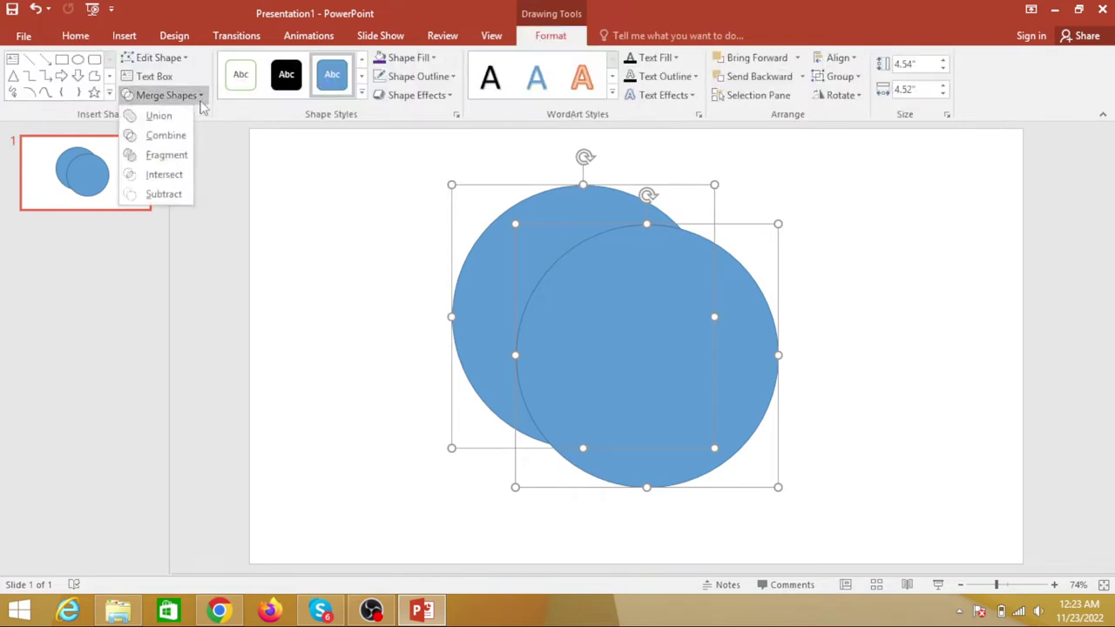
{"action": "left_click", "coordinate": [173, 195]}
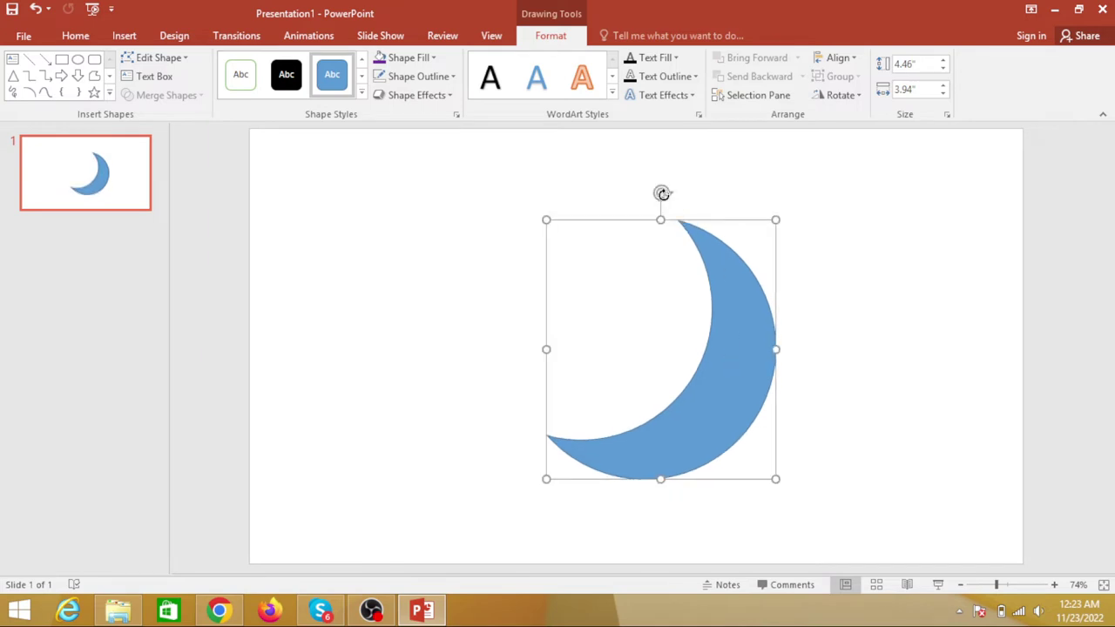
- Rotate the crescent to a noticeable tilt and move it up and to the left
{"action": "mouse_move", "coordinate": [664, 201]}
{"action": "left_mouse_down"}
{"action": "mouse_move", "coordinate": [622, 185]}
{"action": "mouse_move", "coordinate": [755, 496]}
{"action": "mouse_move", "coordinate": [684, 448]}
{"action": "left_mouse_up"}
{"action": "left_click_drag", "start_coordinate": [592, 389], "coordinate": [505, 352]}
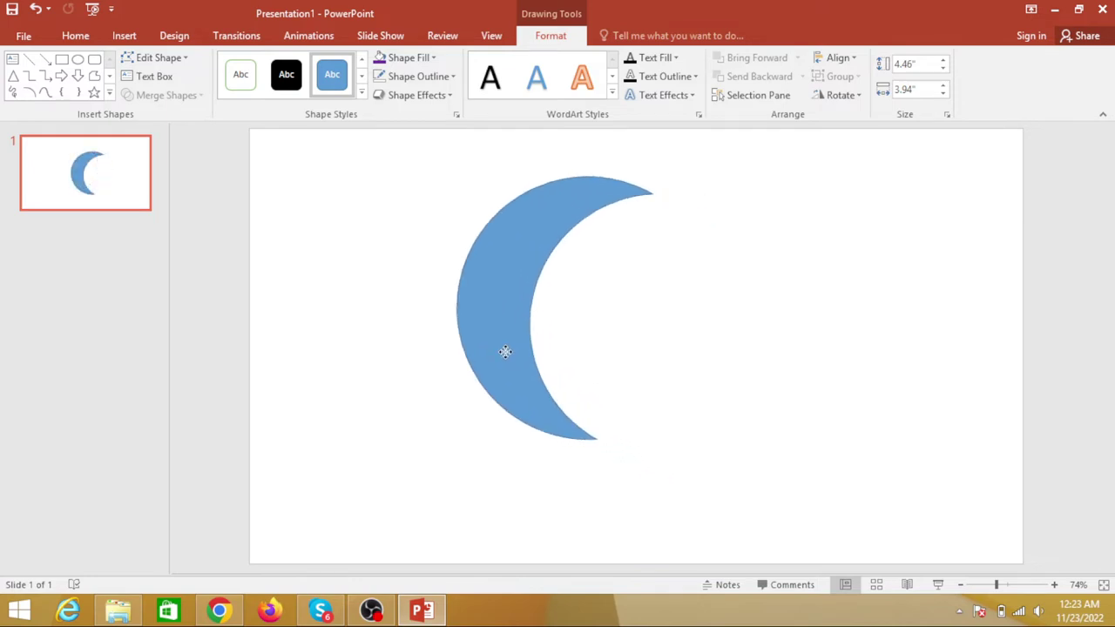
{"action": "left_click_drag", "start_coordinate": [621, 462], "coordinate": [549, 453]}
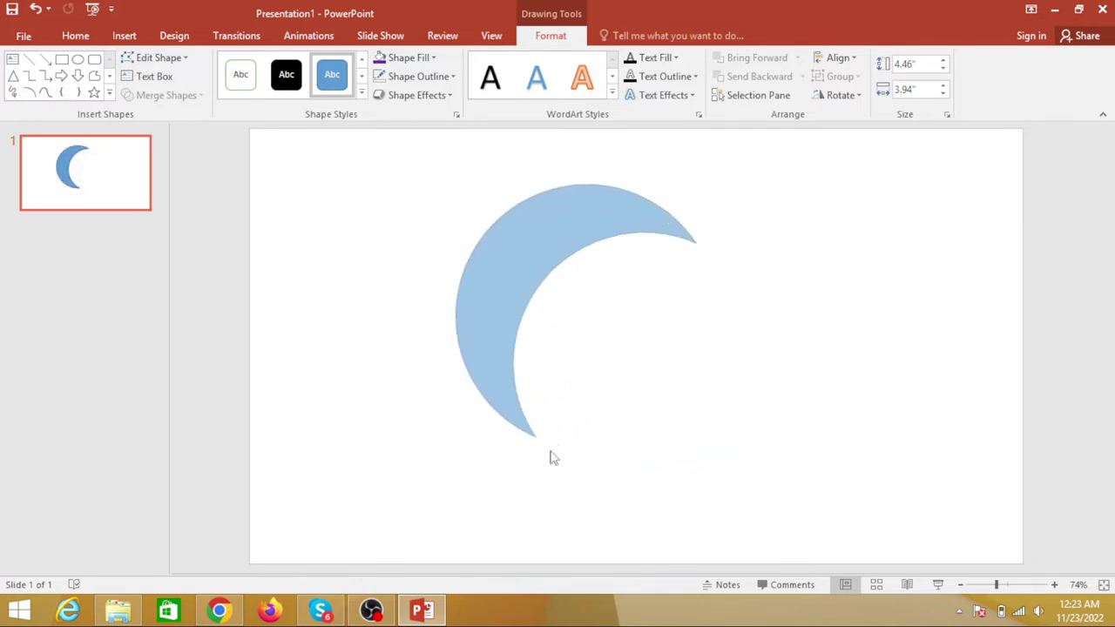
{"action": "left_click_drag", "start_coordinate": [521, 262], "coordinate": [494, 279]}
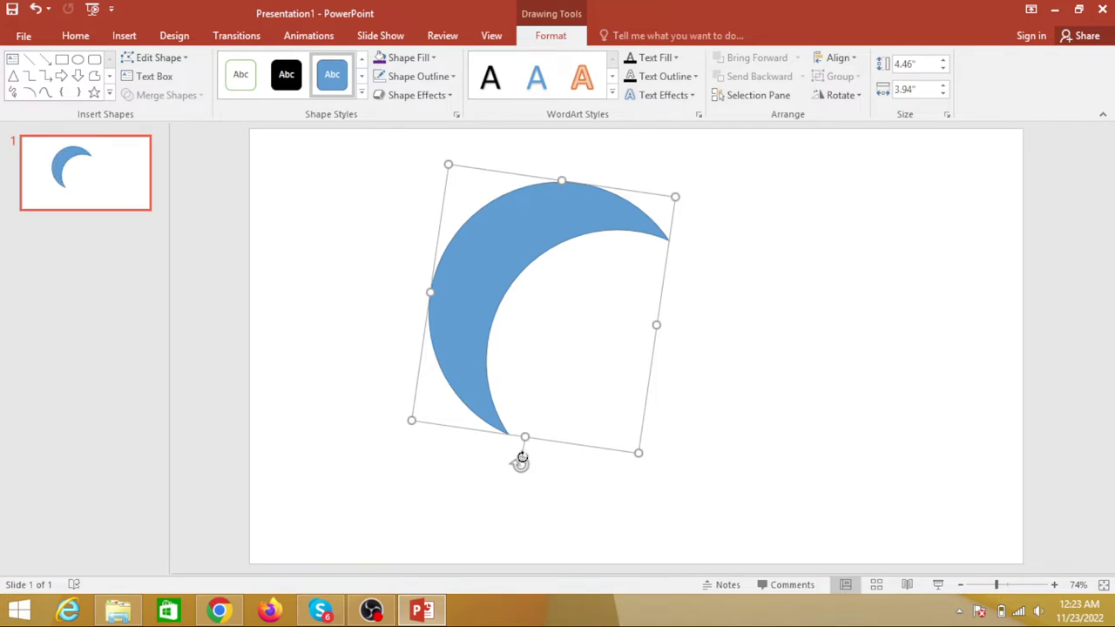
{"action": "left_click_drag", "start_coordinate": [523, 464], "coordinate": [527, 467]}
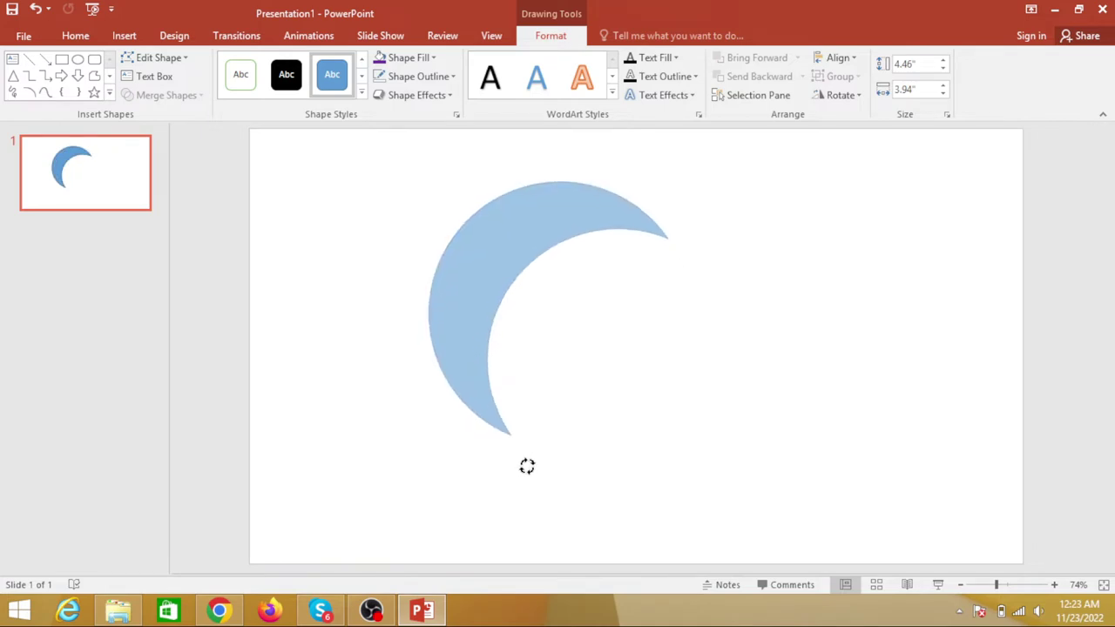
{"action": "left_click_drag", "start_coordinate": [528, 467], "coordinate": [524, 465]}
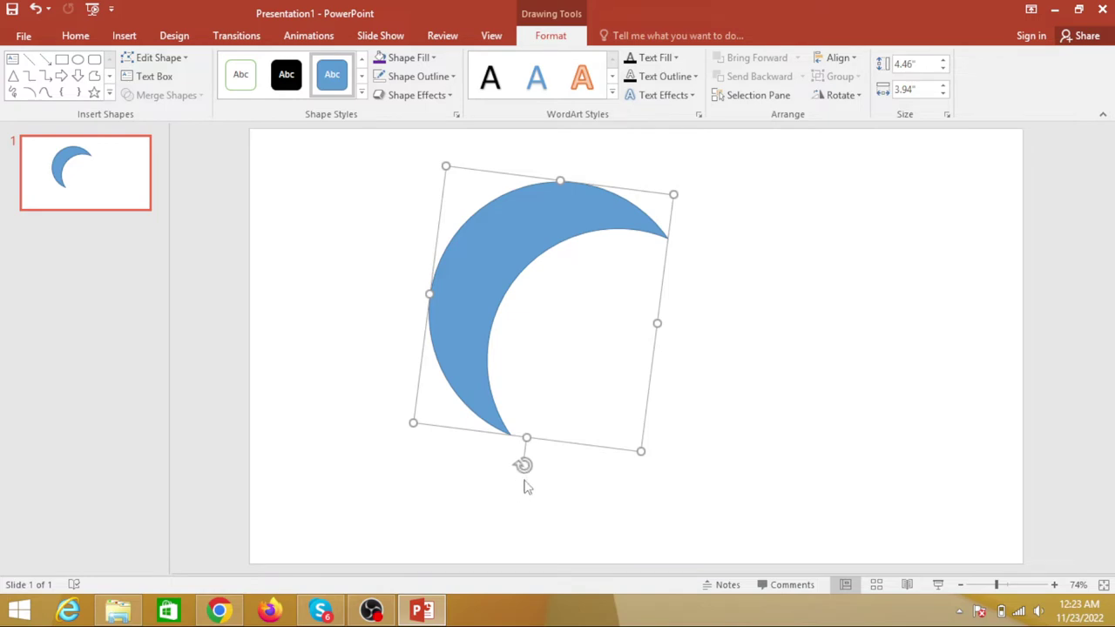
{"action": "left_click_drag", "start_coordinate": [524, 466], "coordinate": [493, 458]}
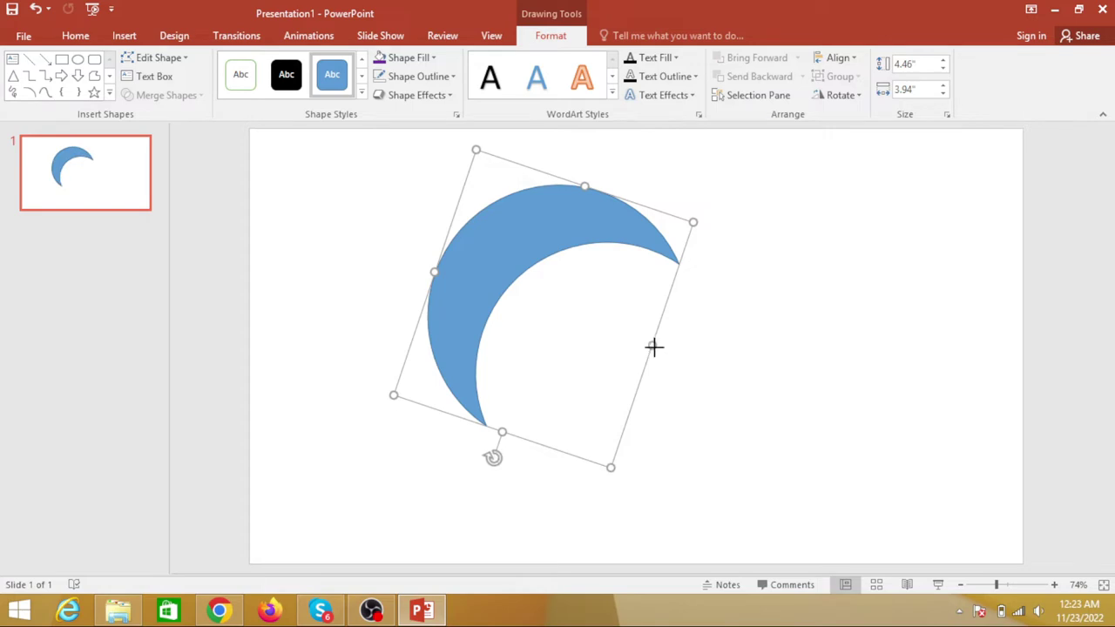
- Stretch and reposition the crescent until it measures 4.8" by 4.39" in the upper left
{"action": "mouse_move", "coordinate": [653, 347]}
{"action": "left_mouse_down"}
{"action": "mouse_move", "coordinate": [694, 341]}
{"action": "mouse_move", "coordinate": [668, 328]}
{"action": "left_mouse_up"}
{"action": "left_click_drag", "start_coordinate": [505, 276], "coordinate": [486, 273]}
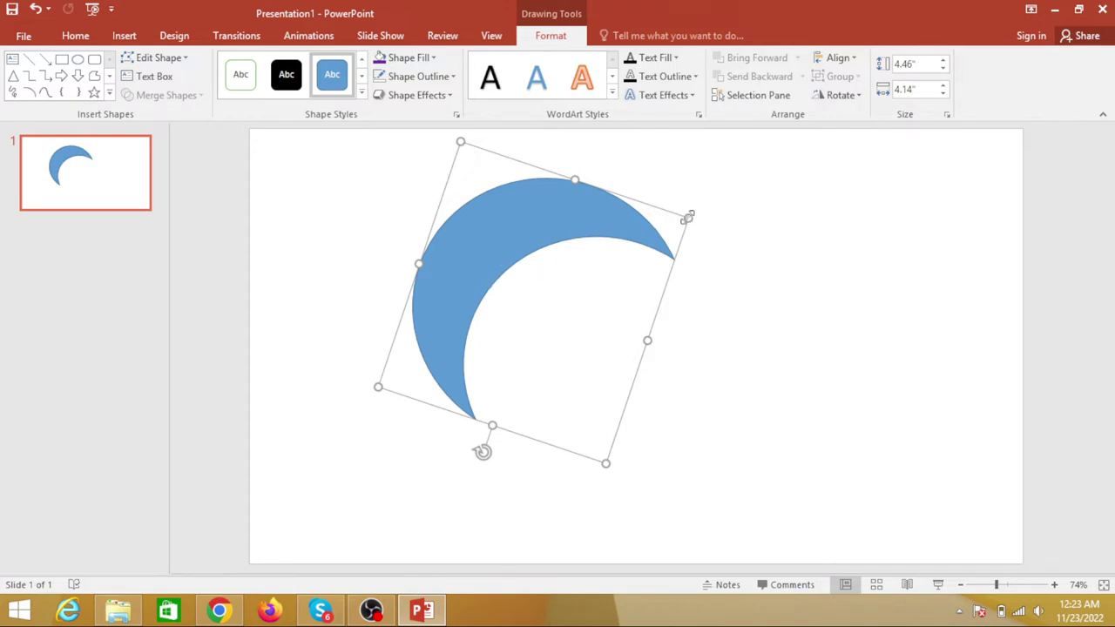
{"action": "left_click_drag", "start_coordinate": [576, 180], "coordinate": [590, 162]}
{"action": "left_click_drag", "start_coordinate": [540, 200], "coordinate": [505, 211]}
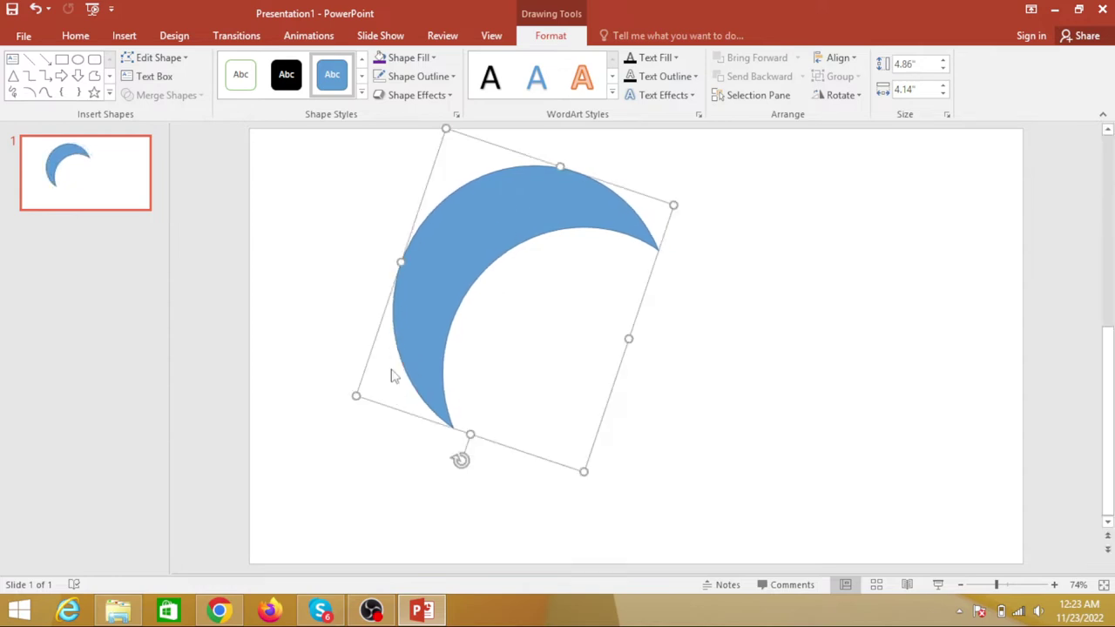
{"action": "mouse_move", "coordinate": [399, 264]}
{"action": "left_mouse_down"}
{"action": "mouse_move", "coordinate": [386, 249]}
{"action": "mouse_move", "coordinate": [400, 252]}
{"action": "left_mouse_up"}
{"action": "left_click_drag", "start_coordinate": [354, 393], "coordinate": [340, 403]}
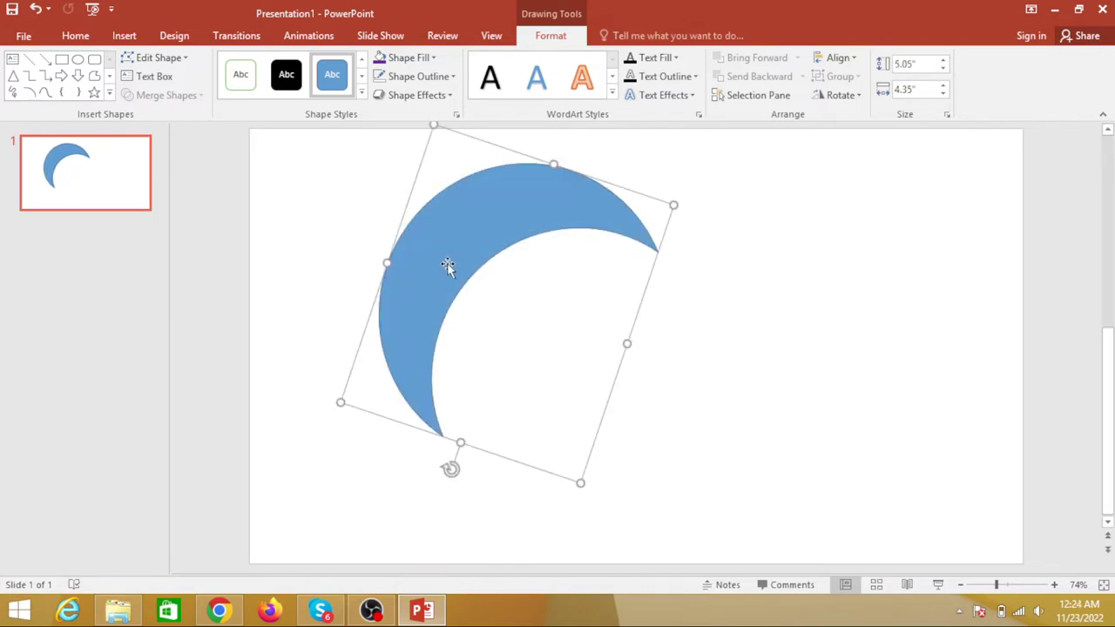
{"action": "left_click_drag", "start_coordinate": [446, 266], "coordinate": [443, 269]}
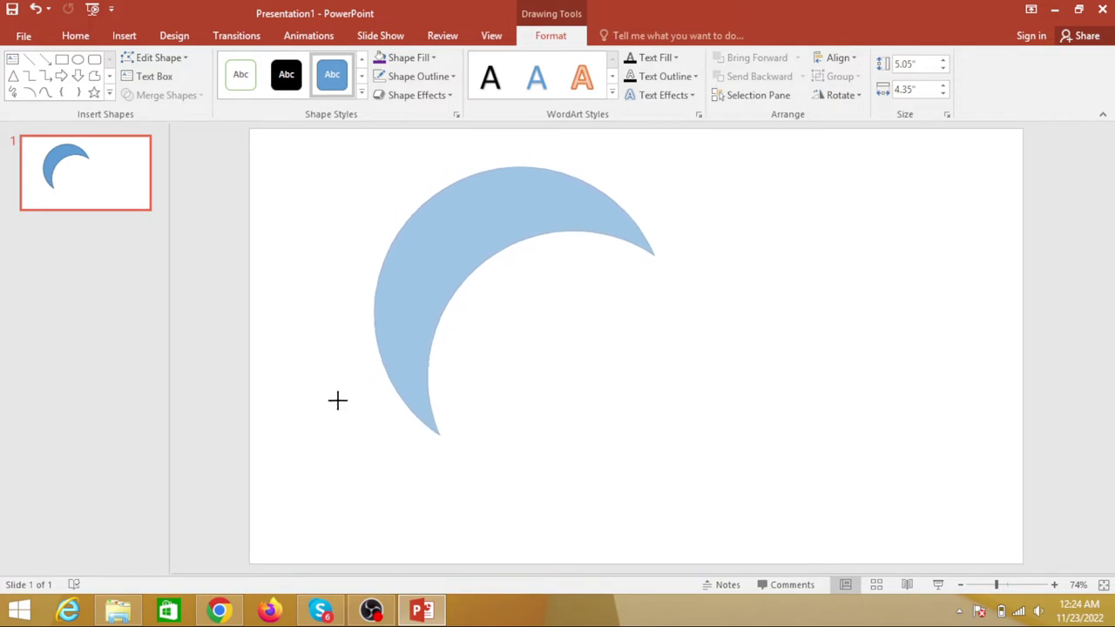
{"action": "left_click_drag", "start_coordinate": [331, 406], "coordinate": [339, 391]}
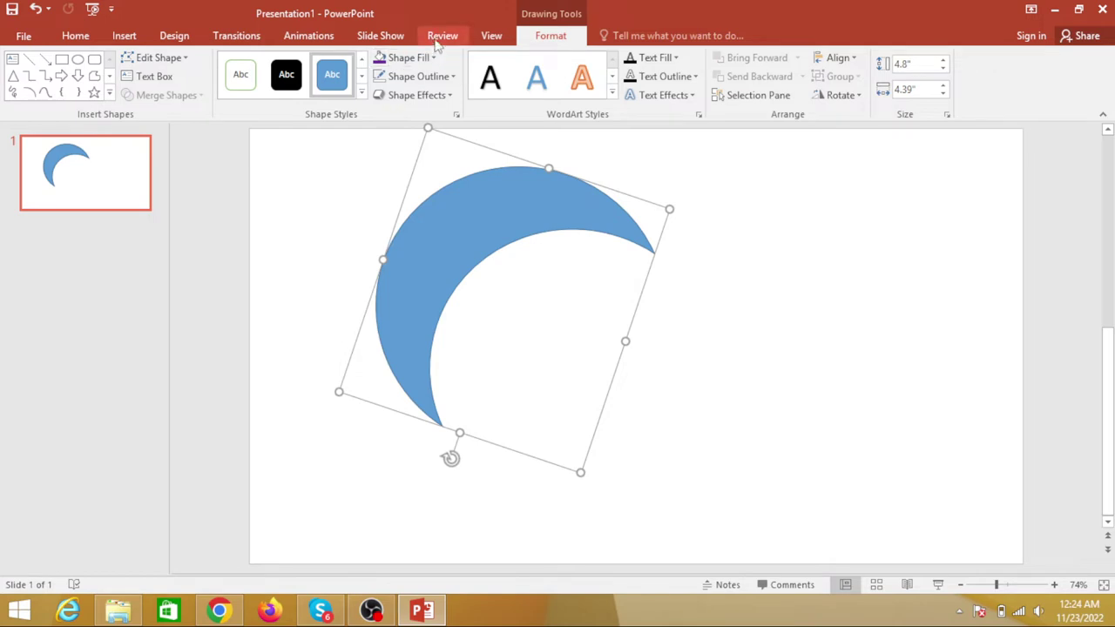
- Apply a dark blue radial gradient through Shape Fill > Gradient > More Gradients
{"action": "left_click", "coordinate": [408, 57]}
{"action": "mouse_move", "coordinate": [427, 314]}
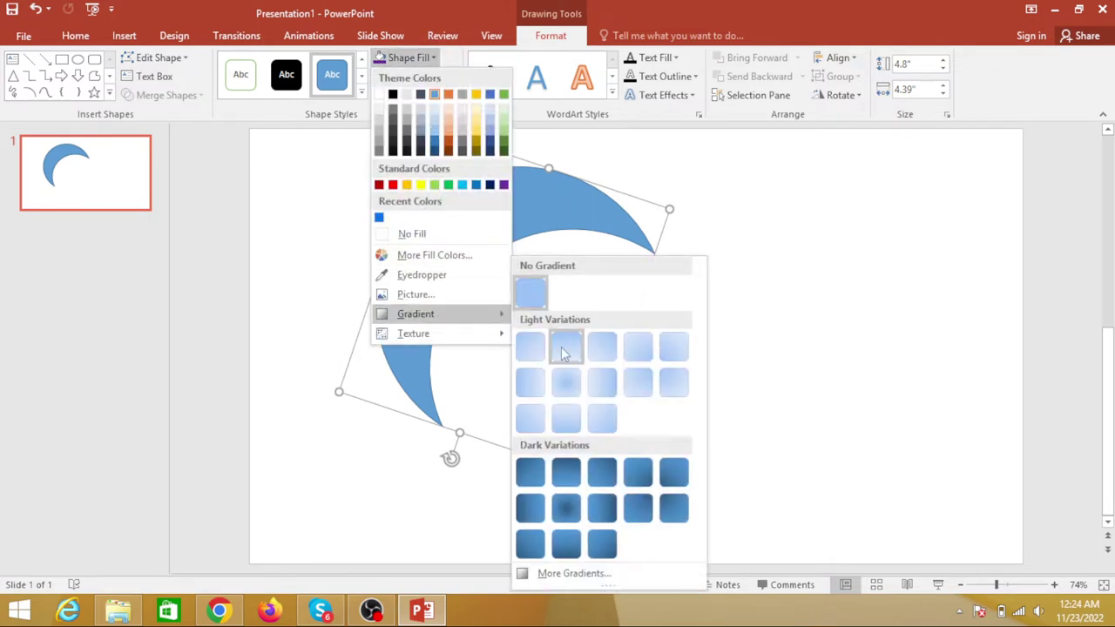
{"action": "left_click", "coordinate": [575, 573]}
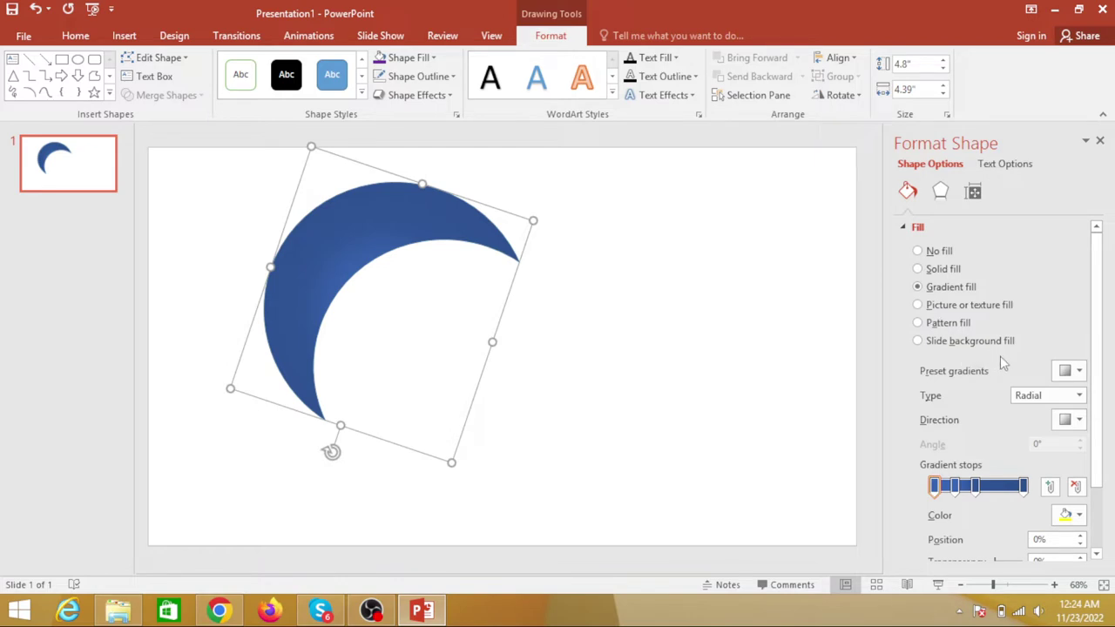
- Move the second gradient stop to 27% and colour the stops dark blue and bright light blue
{"action": "left_click", "coordinate": [980, 487]}
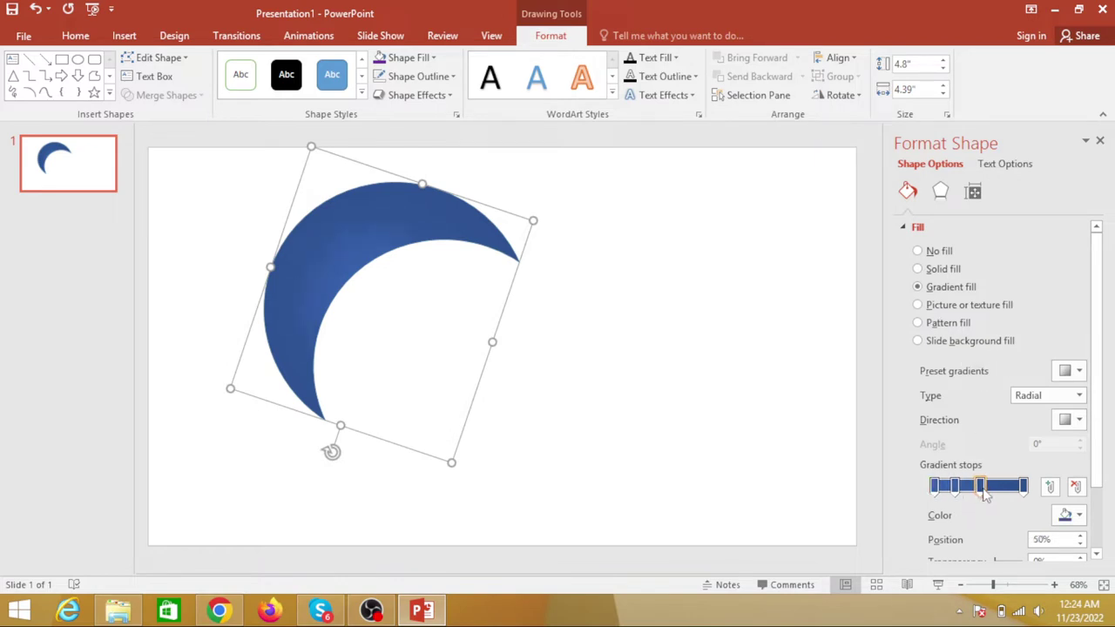
{"action": "left_click_drag", "start_coordinate": [956, 494], "coordinate": [964, 495]}
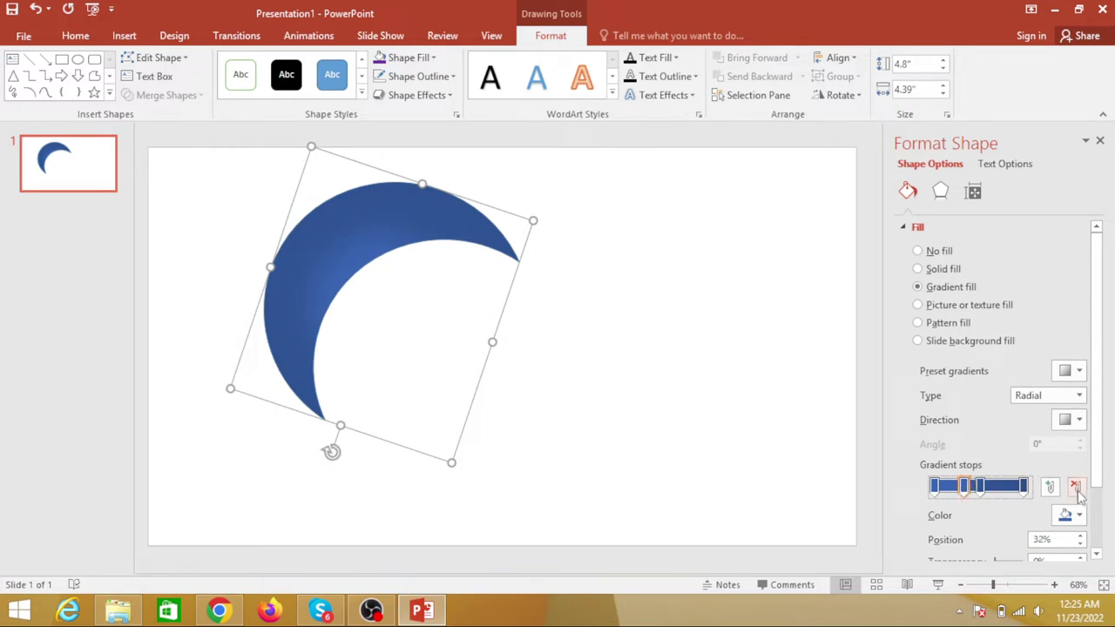
{"action": "left_click", "coordinate": [1081, 520]}
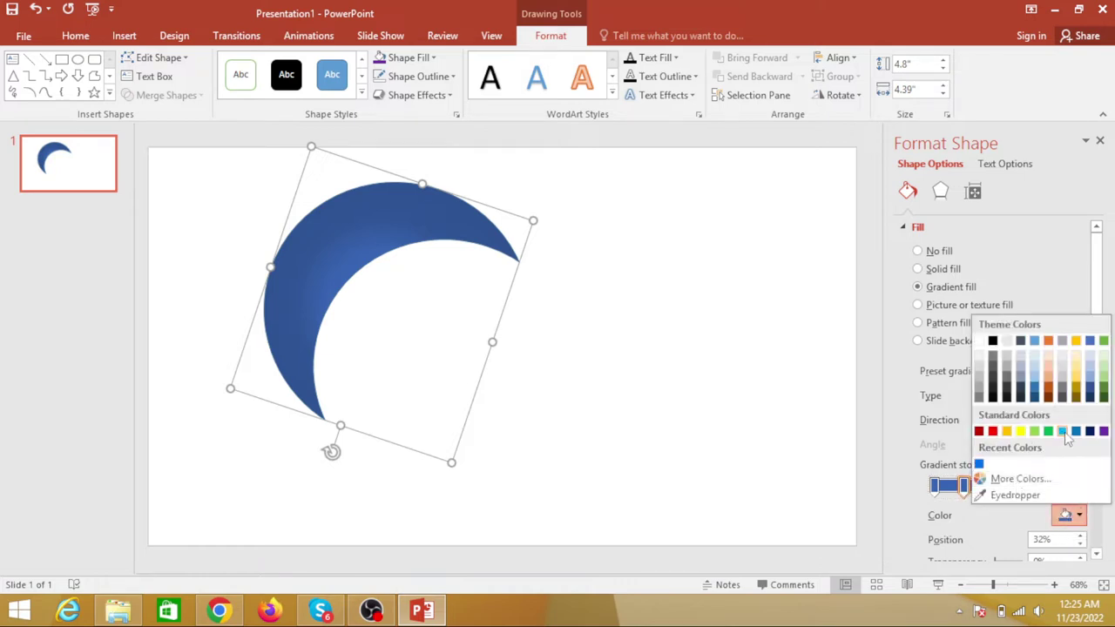
{"action": "left_click", "coordinate": [1035, 389]}
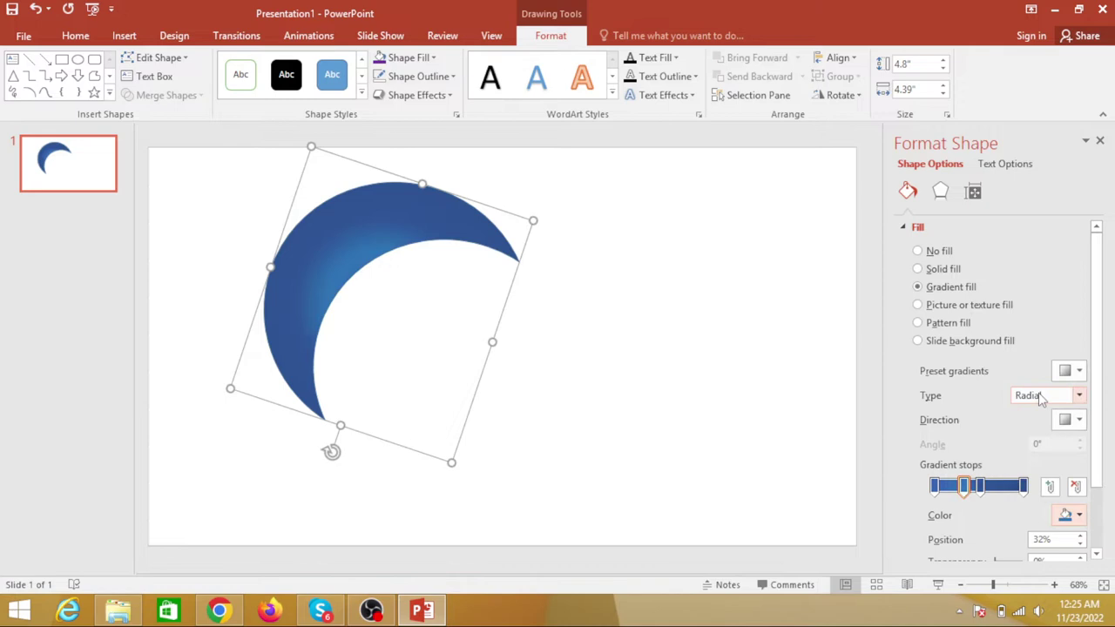
{"action": "left_click", "coordinate": [1082, 515]}
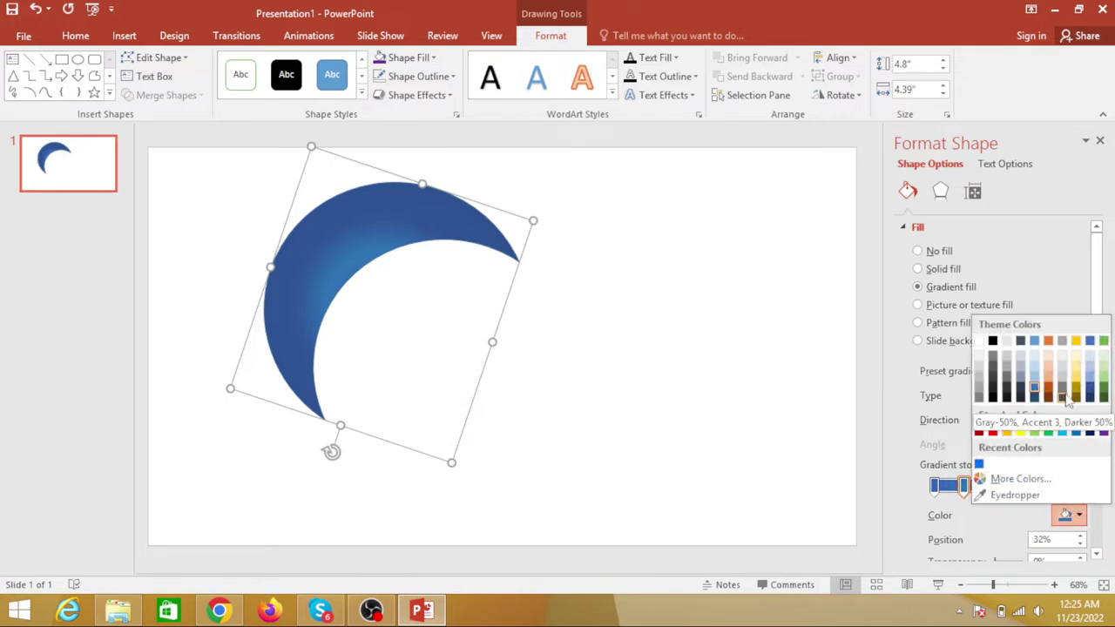
{"action": "left_click", "coordinate": [1064, 432]}
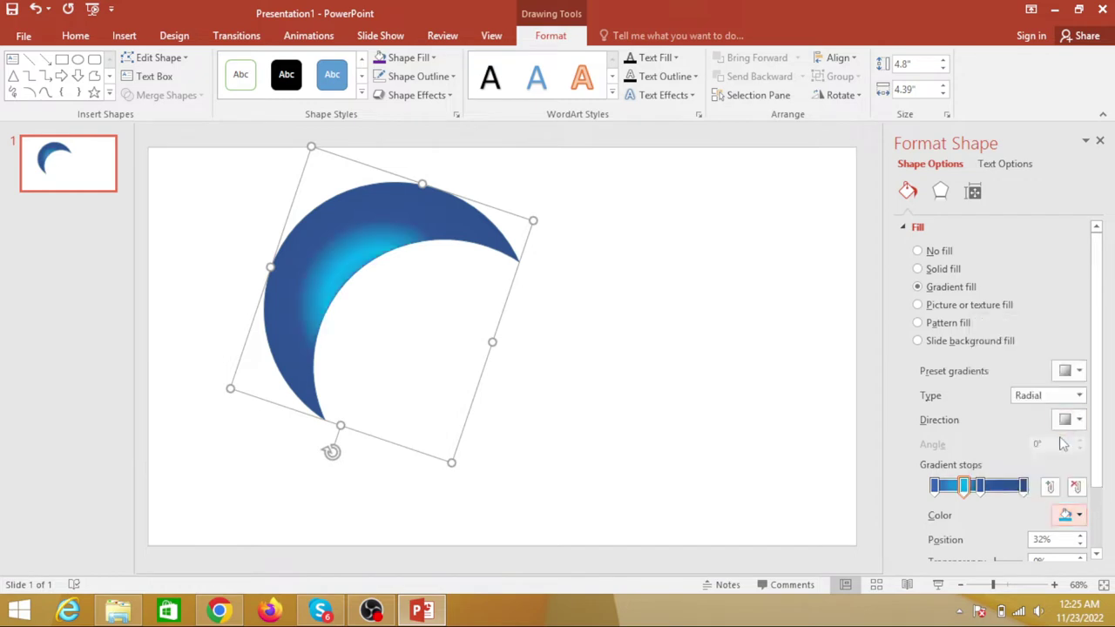
{"action": "mouse_move", "coordinate": [982, 486]}
{"action": "left_mouse_down"}
{"action": "mouse_move", "coordinate": [957, 490]}
{"action": "mouse_move", "coordinate": [990, 491]}
{"action": "left_mouse_up"}
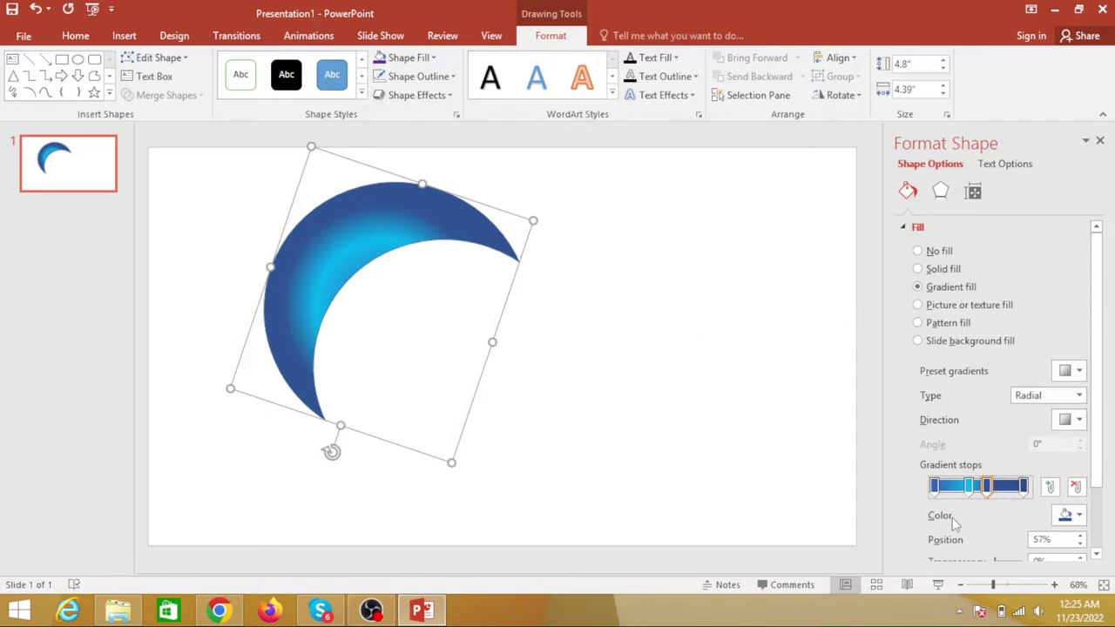
- Shift the leftmost gradient stop to 25%, then preview the glow and reselect the crescent
{"action": "left_click", "coordinate": [935, 487]}
{"action": "left_click_drag", "start_coordinate": [935, 488], "coordinate": [992, 491]}
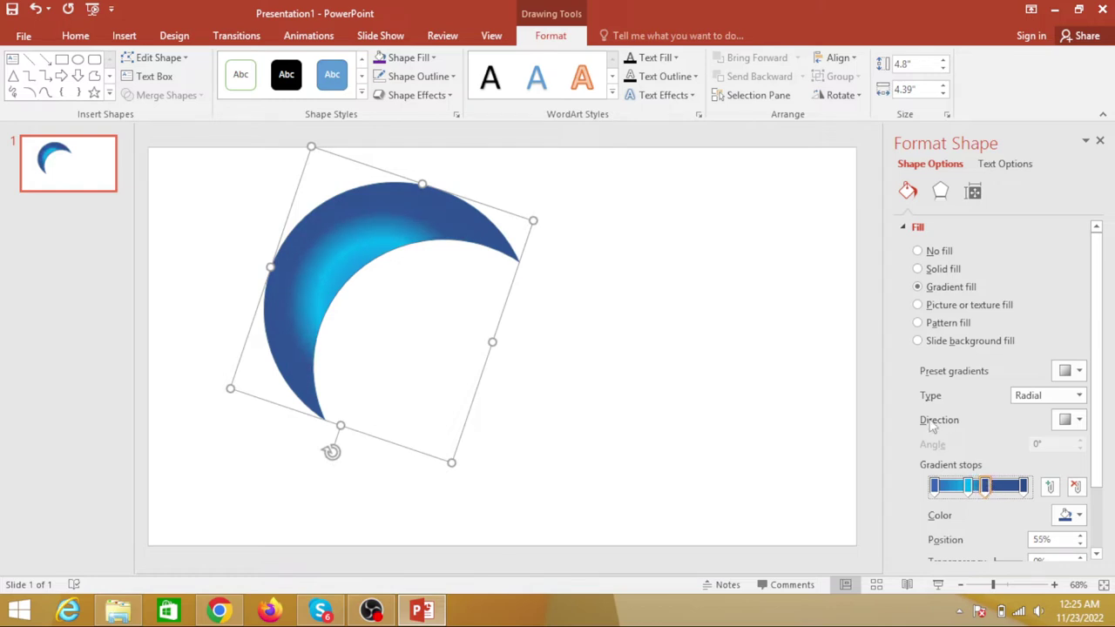
{"action": "left_click", "coordinate": [757, 304]}
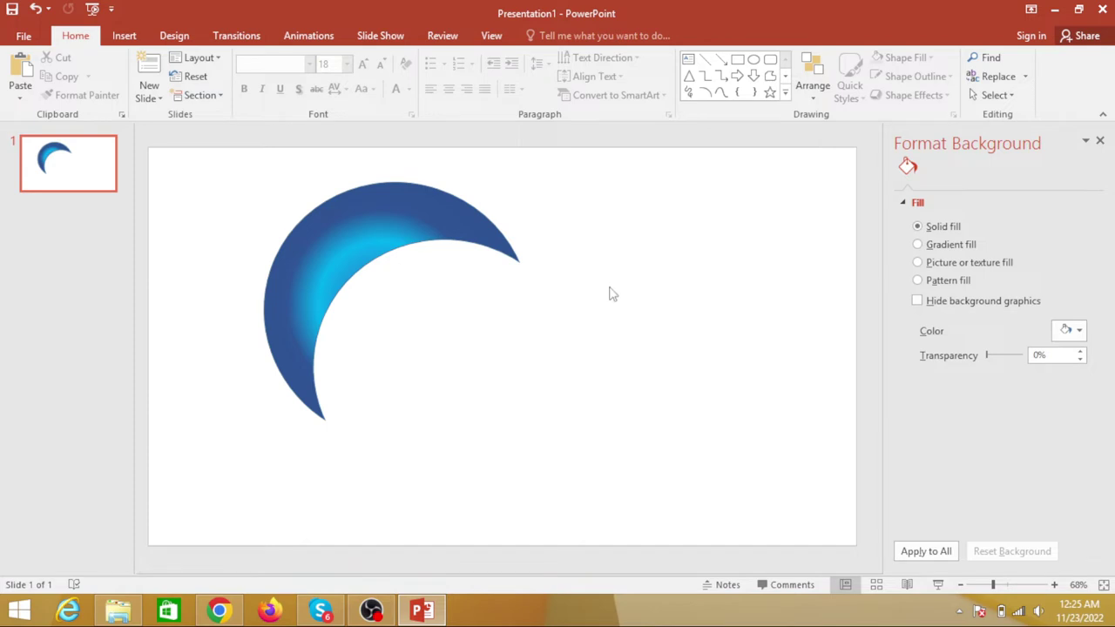
{"action": "left_click", "coordinate": [359, 250]}
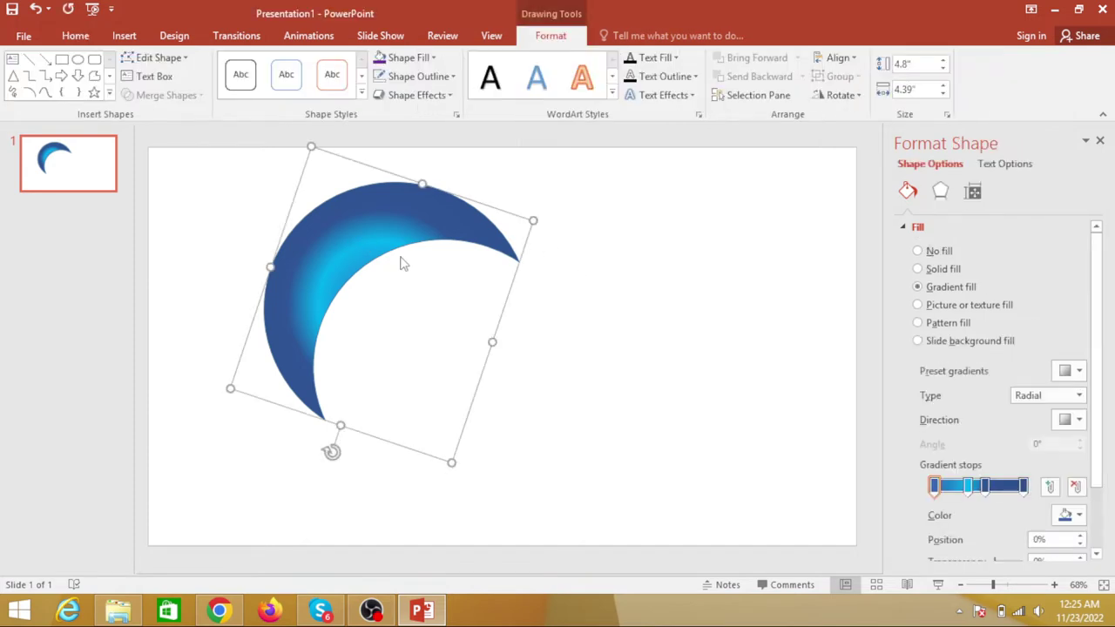
{"action": "right_click", "coordinate": [363, 242]}
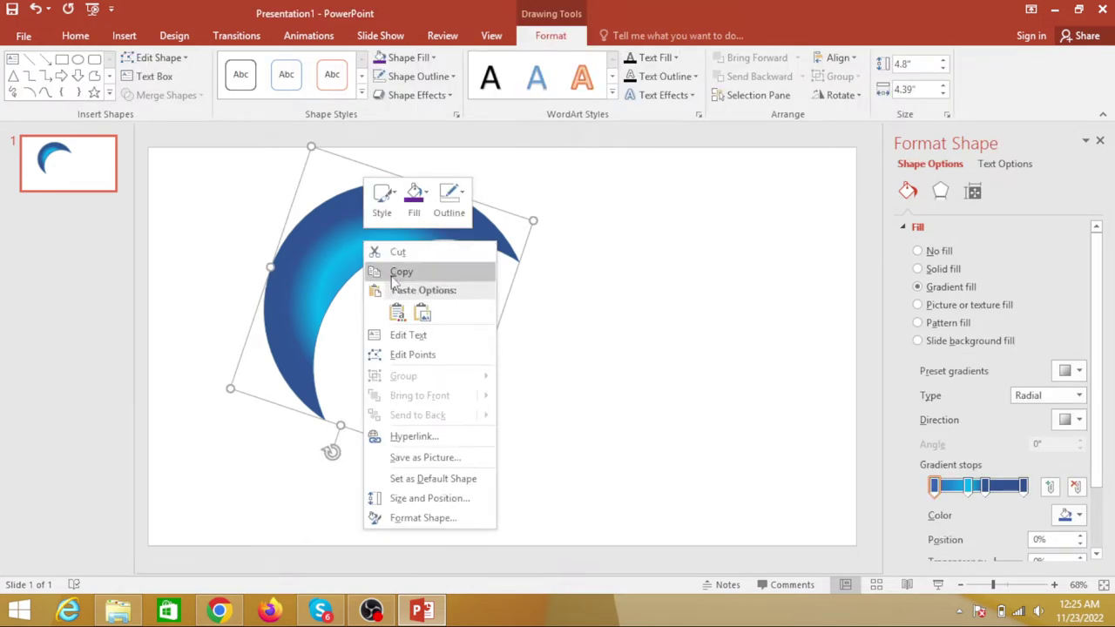
- Duplicate the gradient crescent, placing the copy below-right of the original
{"action": "key", "text": "Escape"}
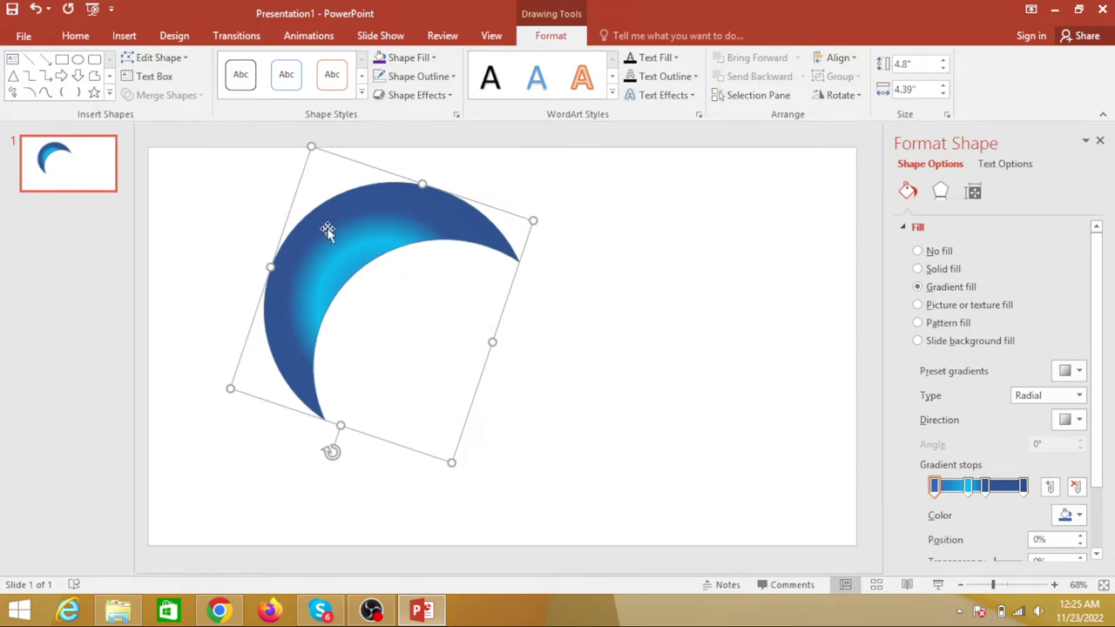
{"action": "left_click_drag", "start_coordinate": [329, 238], "coordinate": [344, 251]}
{"action": "left_click_drag", "start_coordinate": [371, 278], "coordinate": [426, 335]}
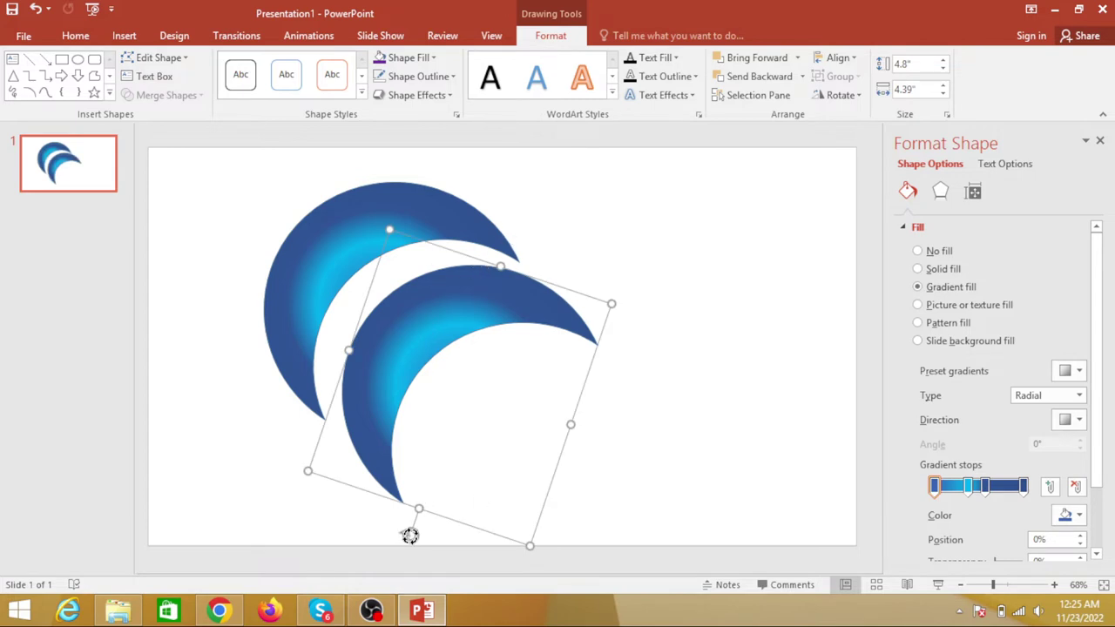
- Rotate the copy so it overlaps the original as a double arc, then select both crescents
{"action": "left_click_drag", "start_coordinate": [410, 535], "coordinate": [367, 212]}
{"action": "left_click_drag", "start_coordinate": [522, 329], "coordinate": [493, 320]}
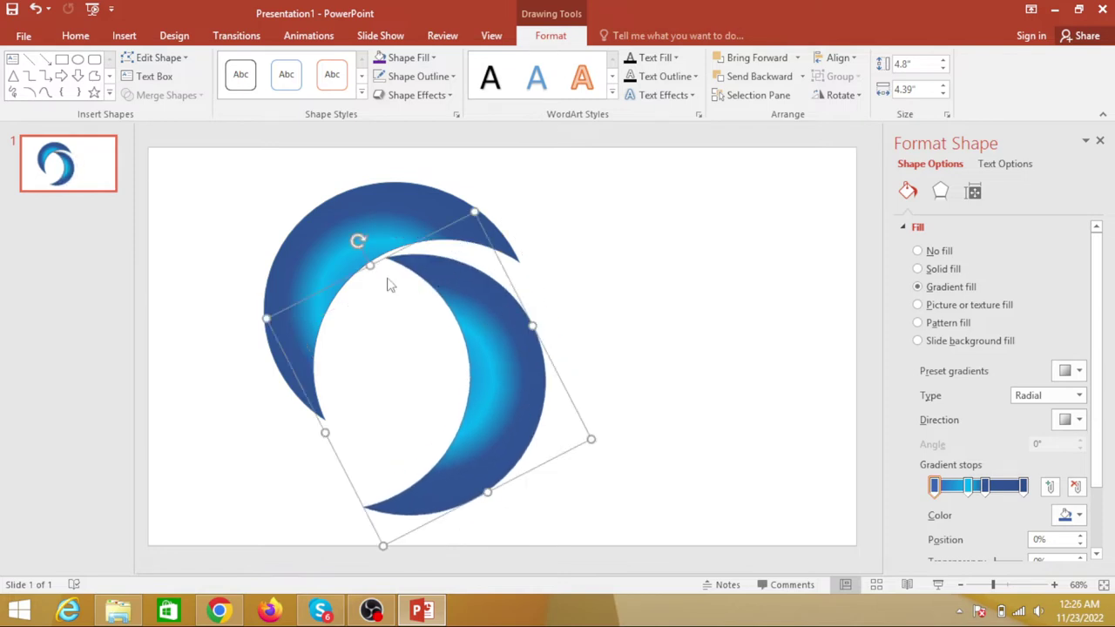
{"action": "mouse_move", "coordinate": [358, 242]}
{"action": "left_mouse_down"}
{"action": "mouse_move", "coordinate": [321, 285]}
{"action": "mouse_move", "coordinate": [309, 279]}
{"action": "left_mouse_up"}
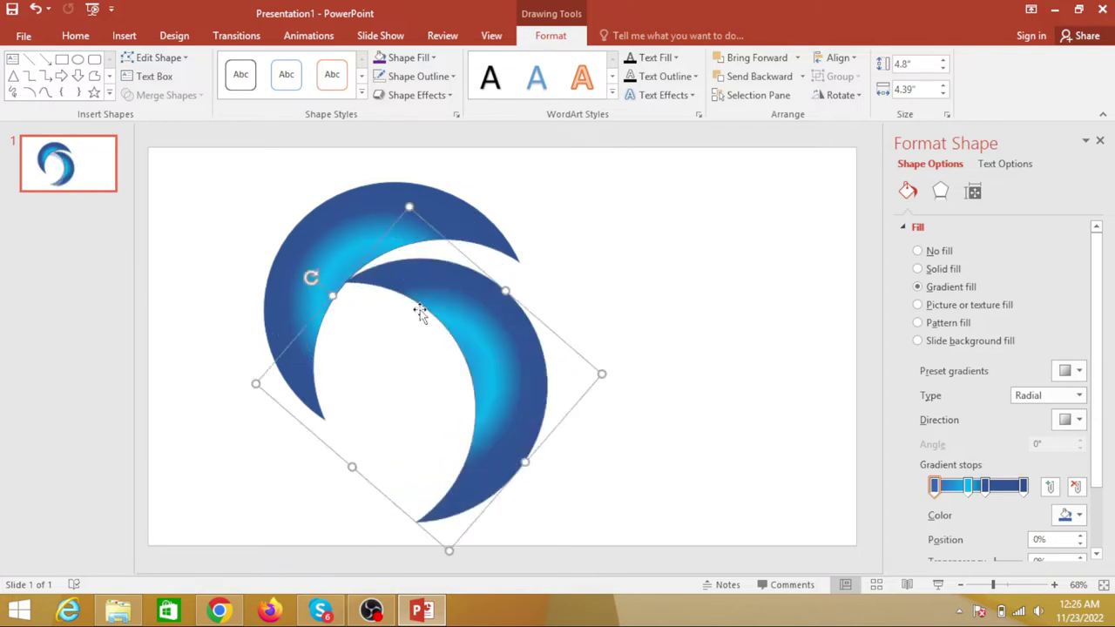
{"action": "left_click_drag", "start_coordinate": [412, 301], "coordinate": [433, 275]}
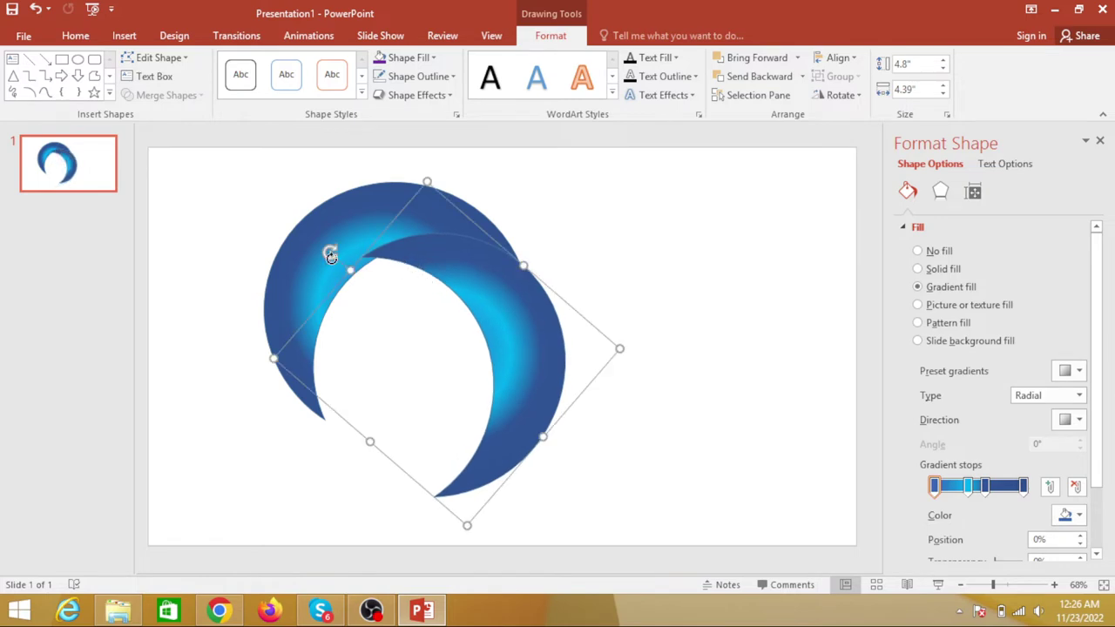
{"action": "left_click_drag", "start_coordinate": [330, 253], "coordinate": [304, 292]}
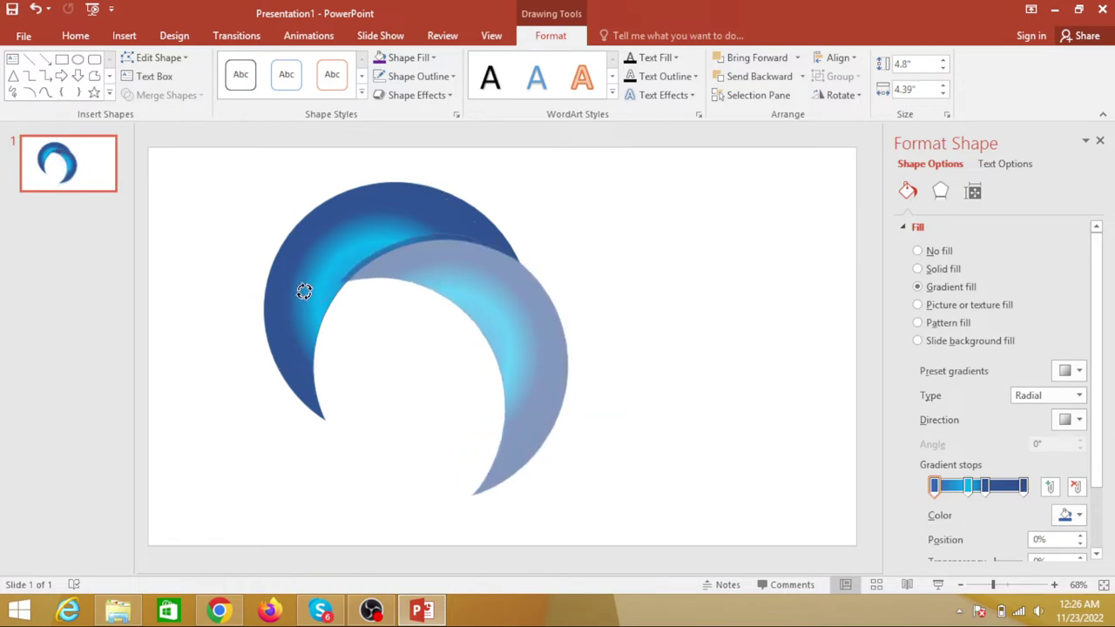
{"action": "left_click_drag", "start_coordinate": [304, 292], "coordinate": [297, 313]}
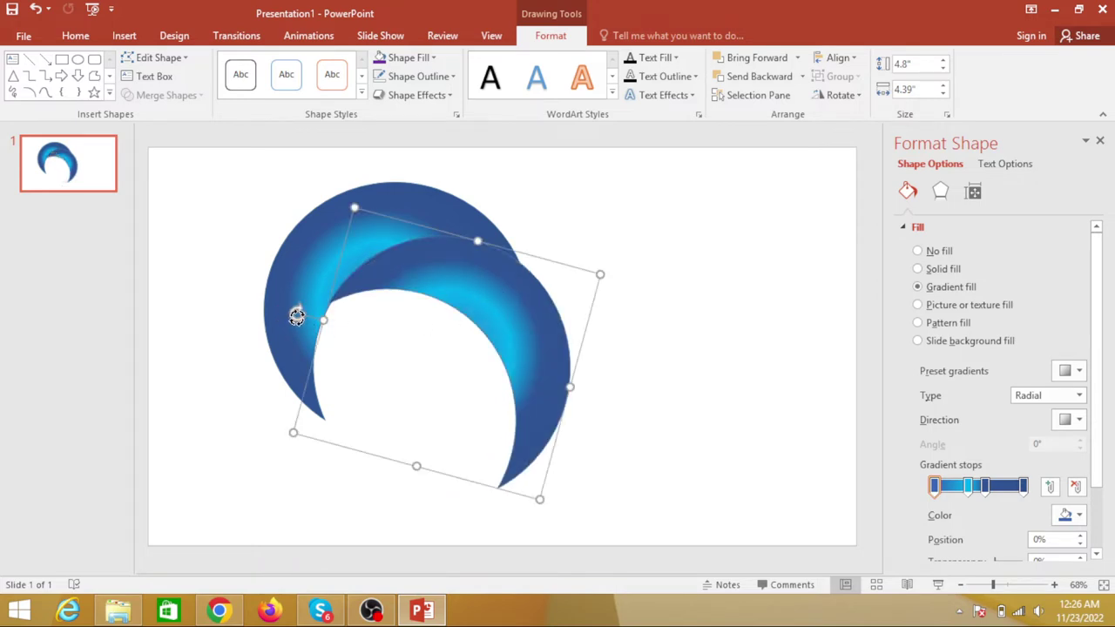
{"action": "left_click_drag", "start_coordinate": [296, 314], "coordinate": [295, 323]}
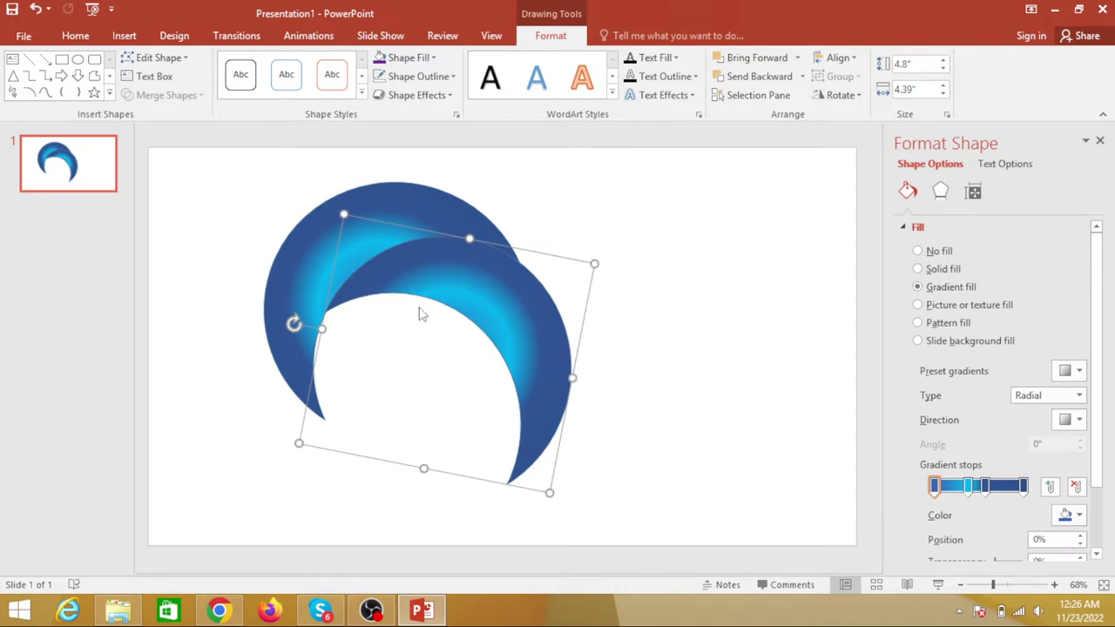
{"action": "left_click", "coordinate": [312, 252], "text": "shift"}
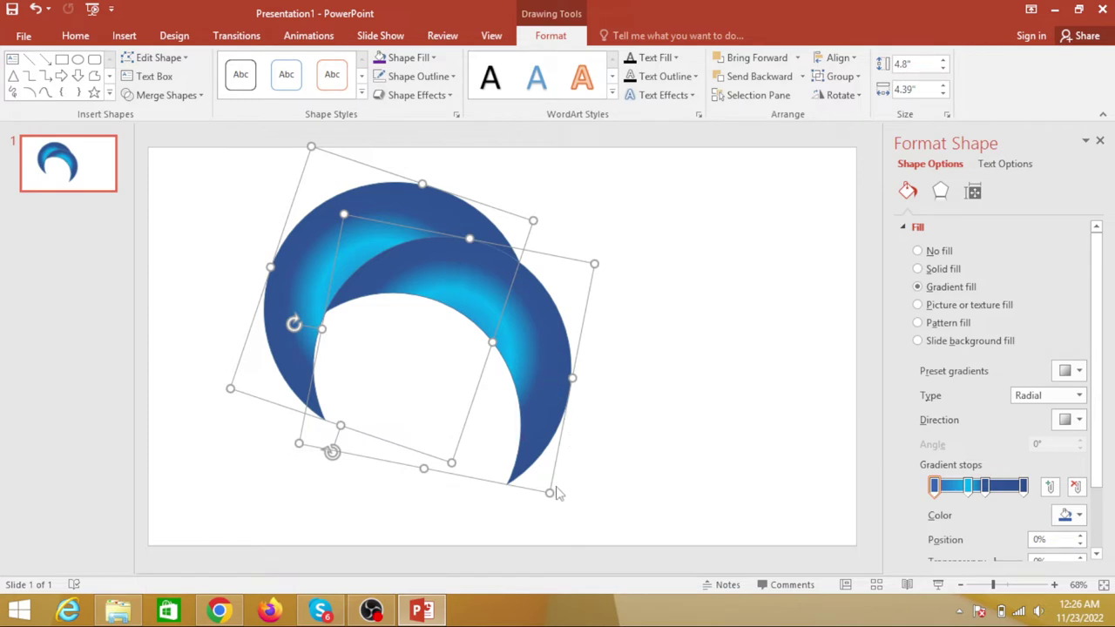
- Group the two overlapping crescents into a single object
{"action": "left_click_drag", "start_coordinate": [550, 494], "coordinate": [517, 433]}
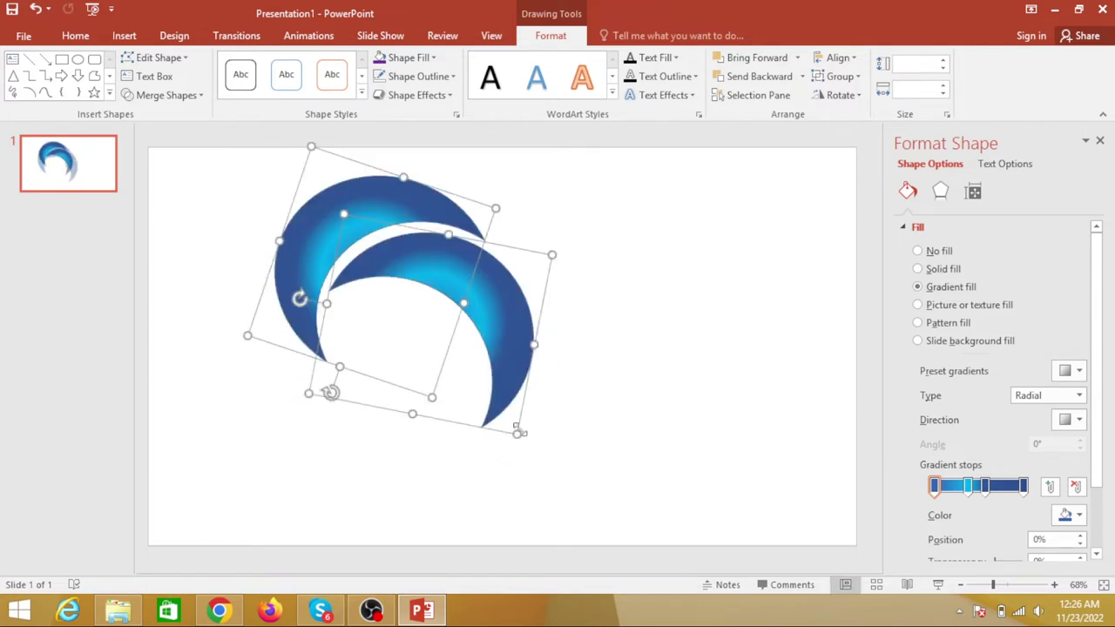
{"action": "key", "text": "ctrl+z"}
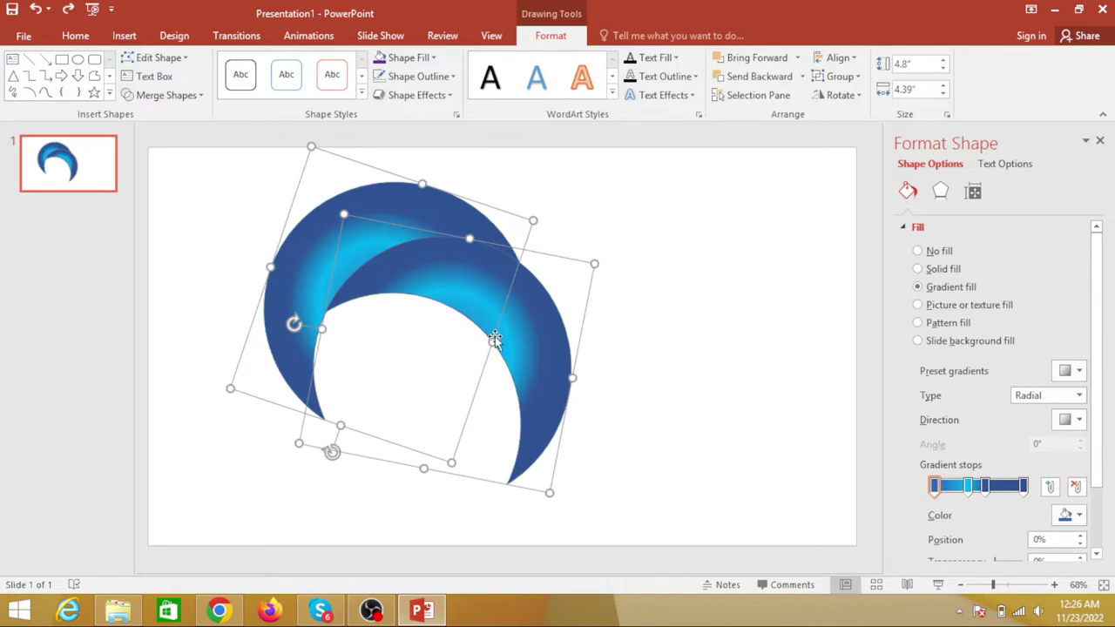
{"action": "left_click", "coordinate": [840, 79]}
{"action": "left_click", "coordinate": [845, 98]}
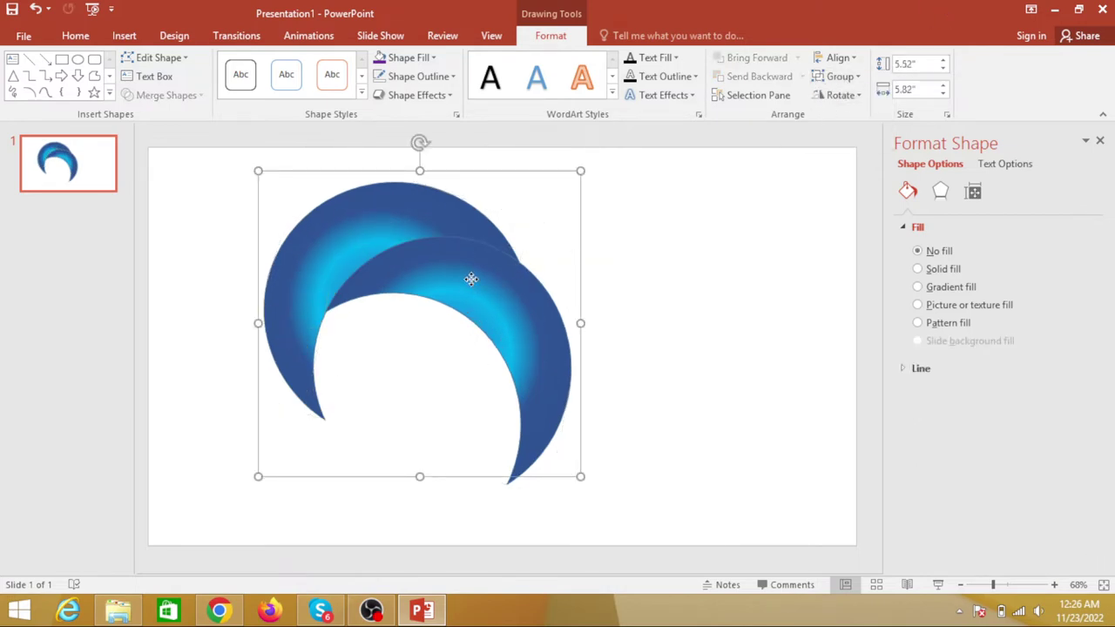
- Shrink the group to about 4.68" by 4.89" and tilt it counter-clockwise
{"action": "left_click_drag", "start_coordinate": [470, 278], "coordinate": [475, 272]}
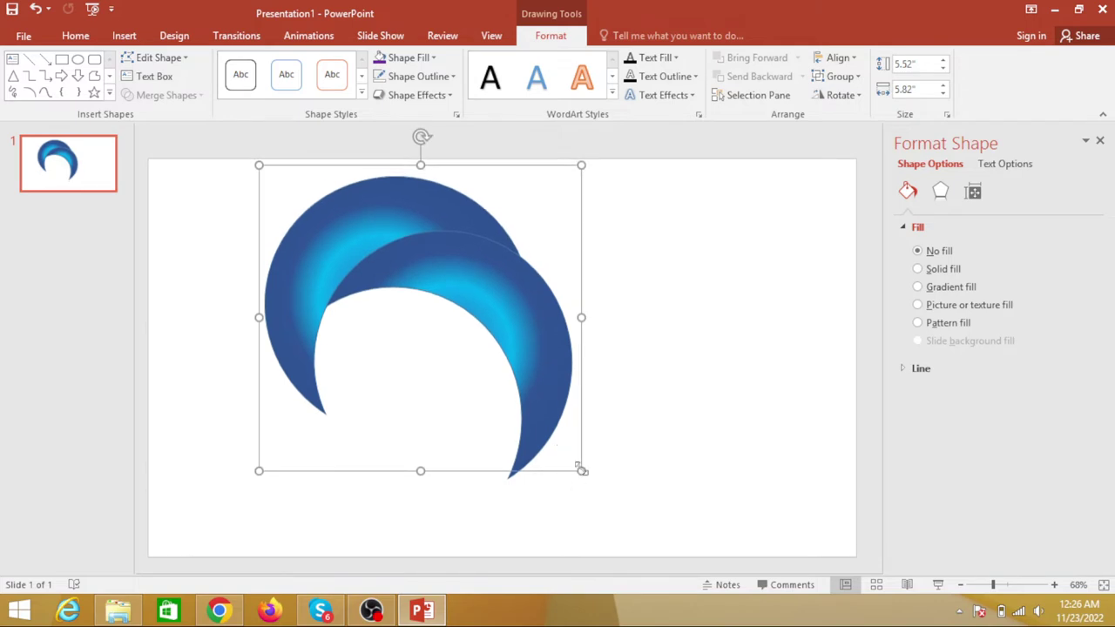
{"action": "left_click_drag", "start_coordinate": [582, 470], "coordinate": [483, 370]}
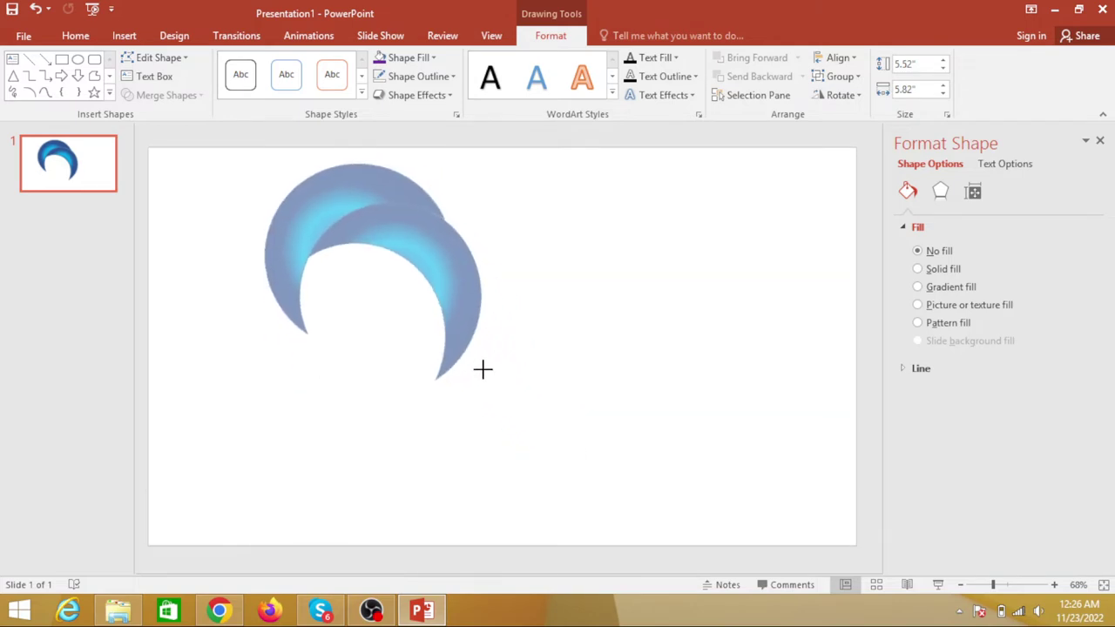
{"action": "left_click_drag", "start_coordinate": [483, 369], "coordinate": [515, 426]}
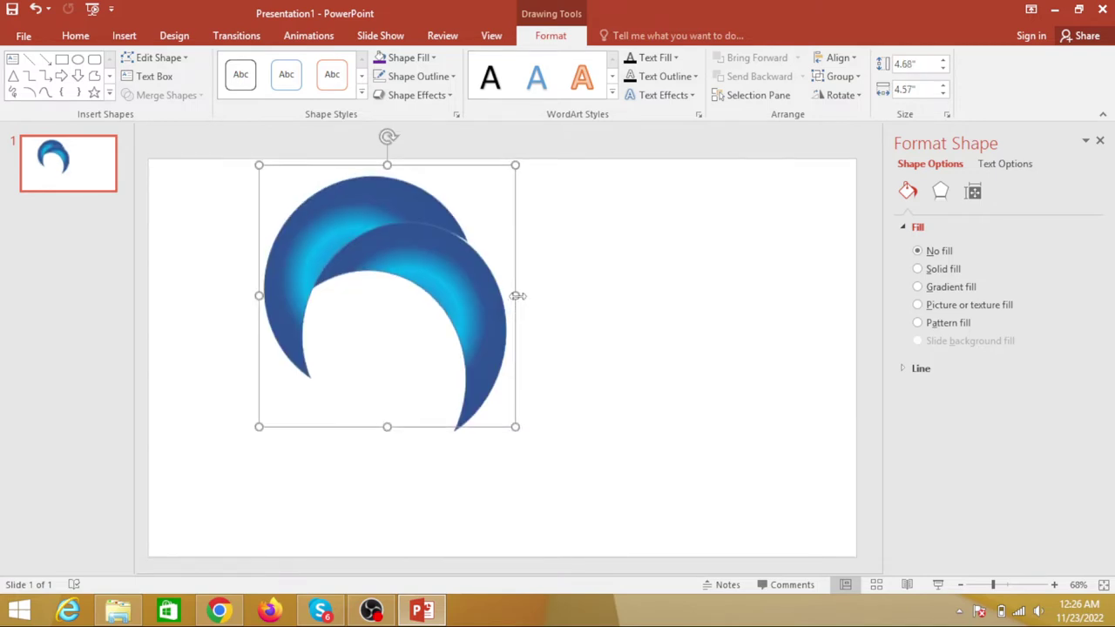
{"action": "left_click_drag", "start_coordinate": [516, 296], "coordinate": [523, 284]}
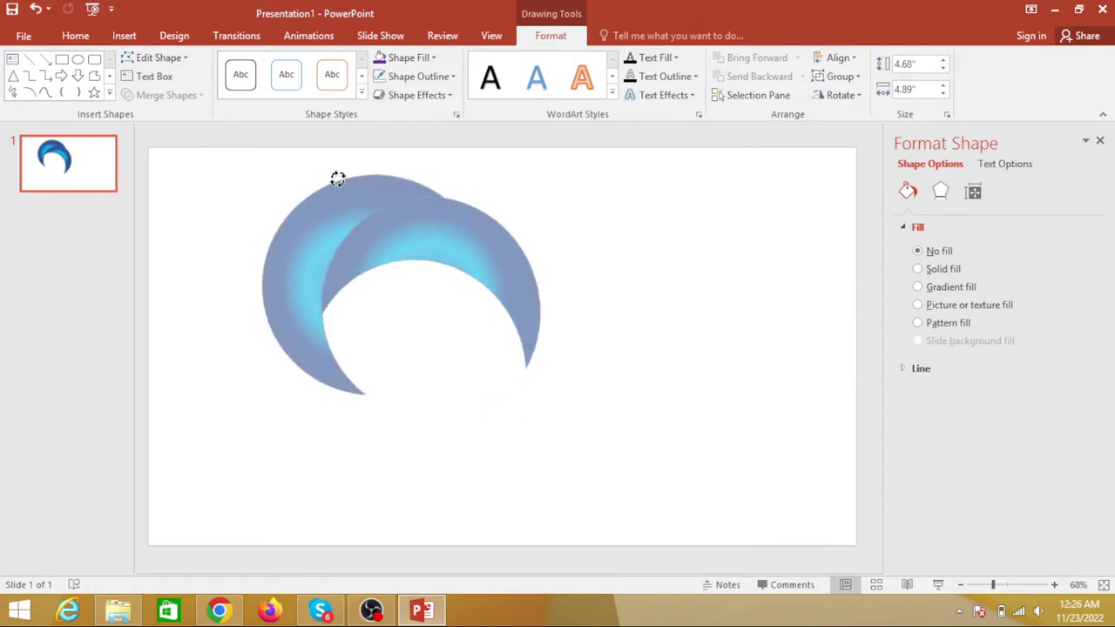
{"action": "left_click_drag", "start_coordinate": [395, 136], "coordinate": [337, 176]}
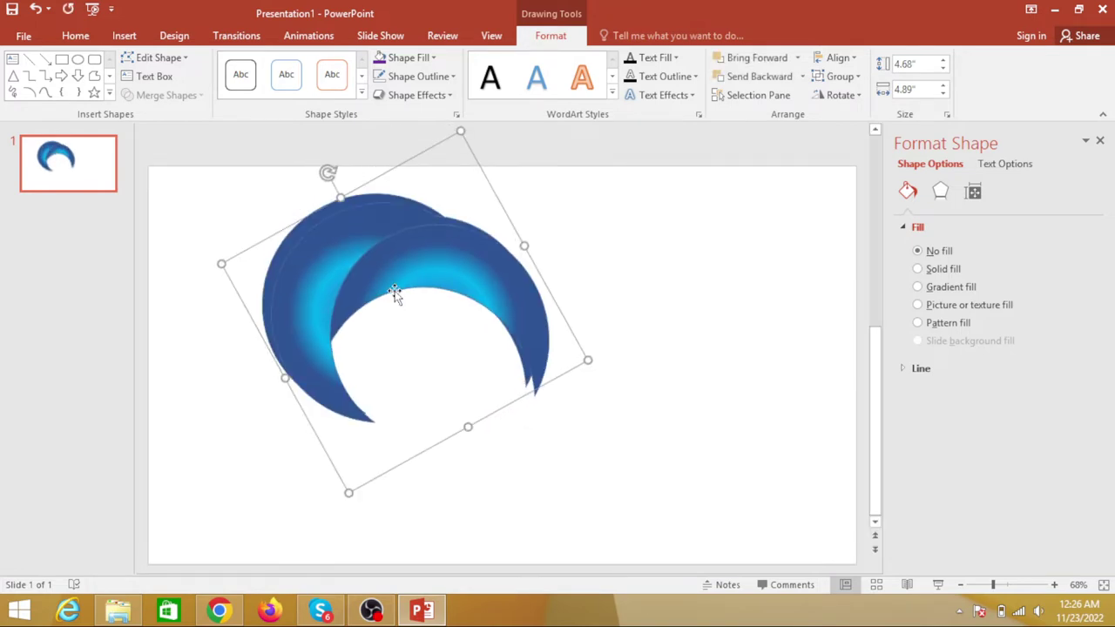
- Duplicate the crescent group, rotate the copy to close the ring, and send it backward to interlace
{"action": "left_click_drag", "start_coordinate": [391, 296], "coordinate": [474, 376], "text": "ctrl"}
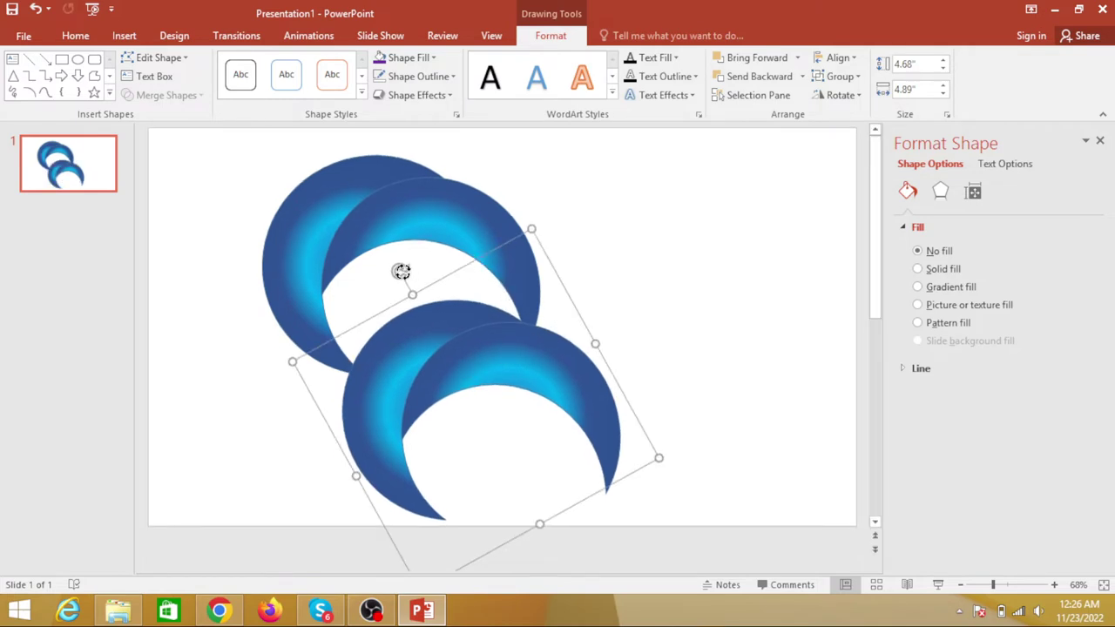
{"action": "mouse_move", "coordinate": [401, 271]}
{"action": "left_mouse_down"}
{"action": "mouse_move", "coordinate": [515, 491]}
{"action": "mouse_move", "coordinate": [528, 453]}
{"action": "mouse_move", "coordinate": [481, 411]}
{"action": "left_mouse_up"}
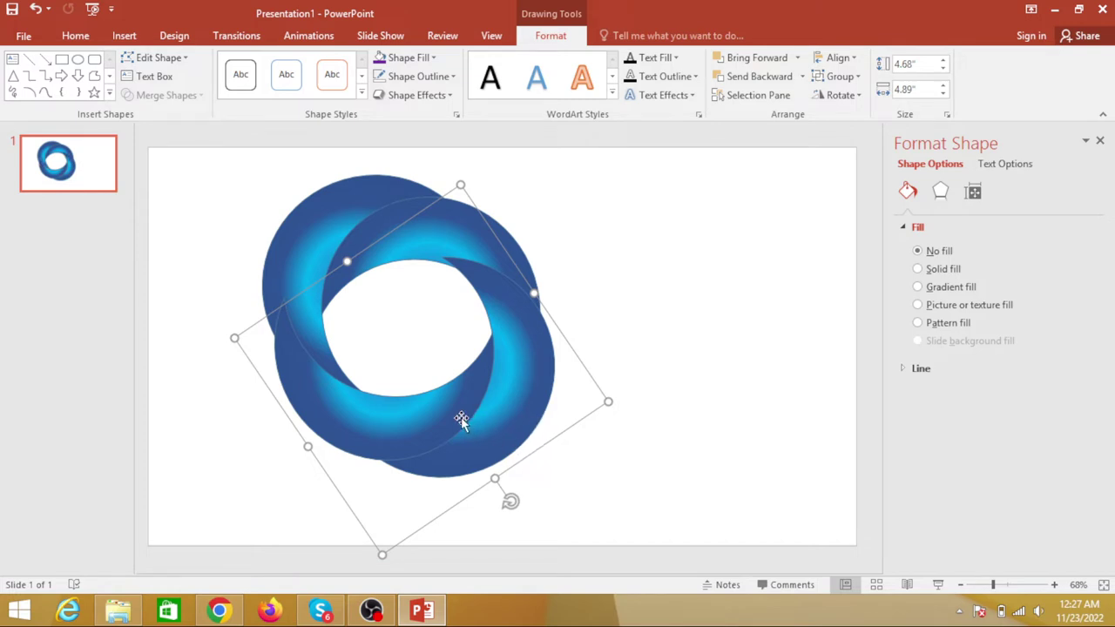
{"action": "left_click_drag", "start_coordinate": [460, 419], "coordinate": [481, 390]}
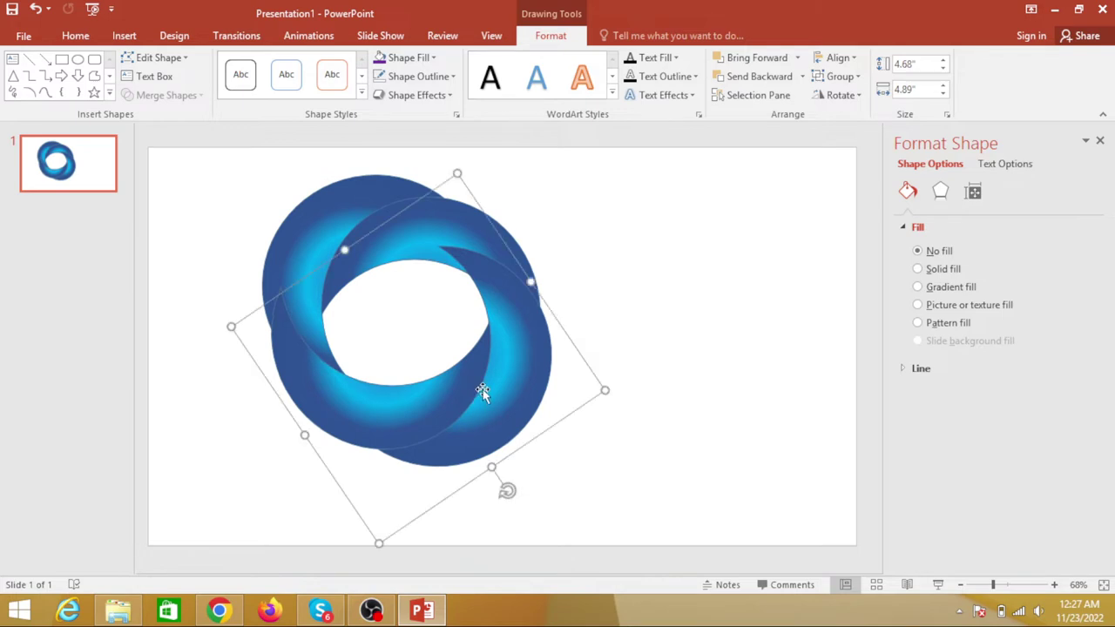
{"action": "left_click", "coordinate": [770, 80]}
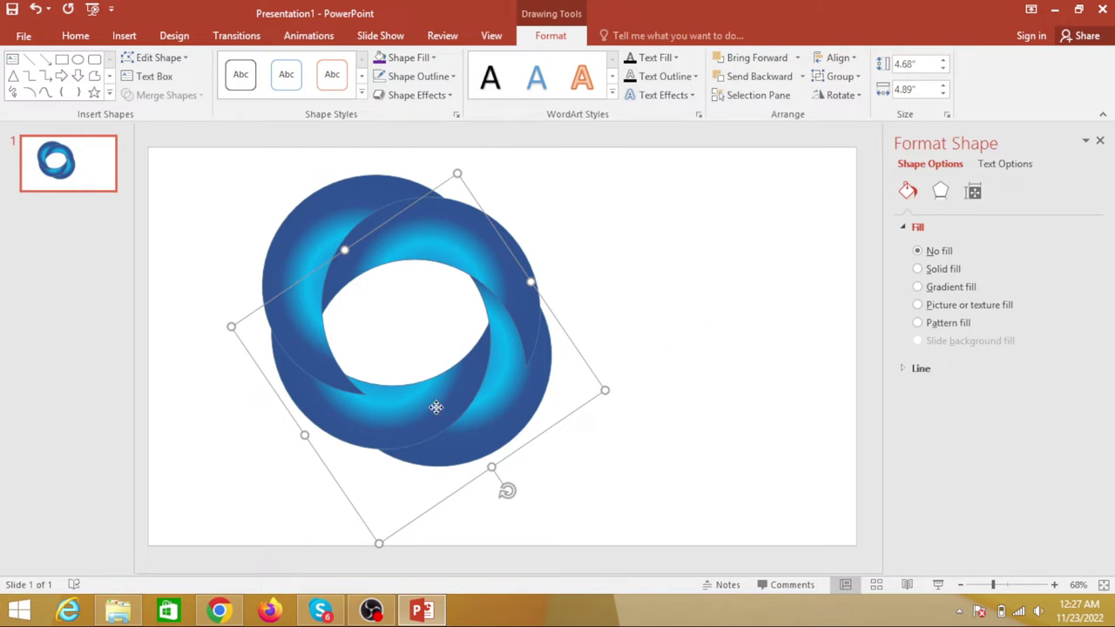
{"action": "left_click_drag", "start_coordinate": [435, 406], "coordinate": [428, 402]}
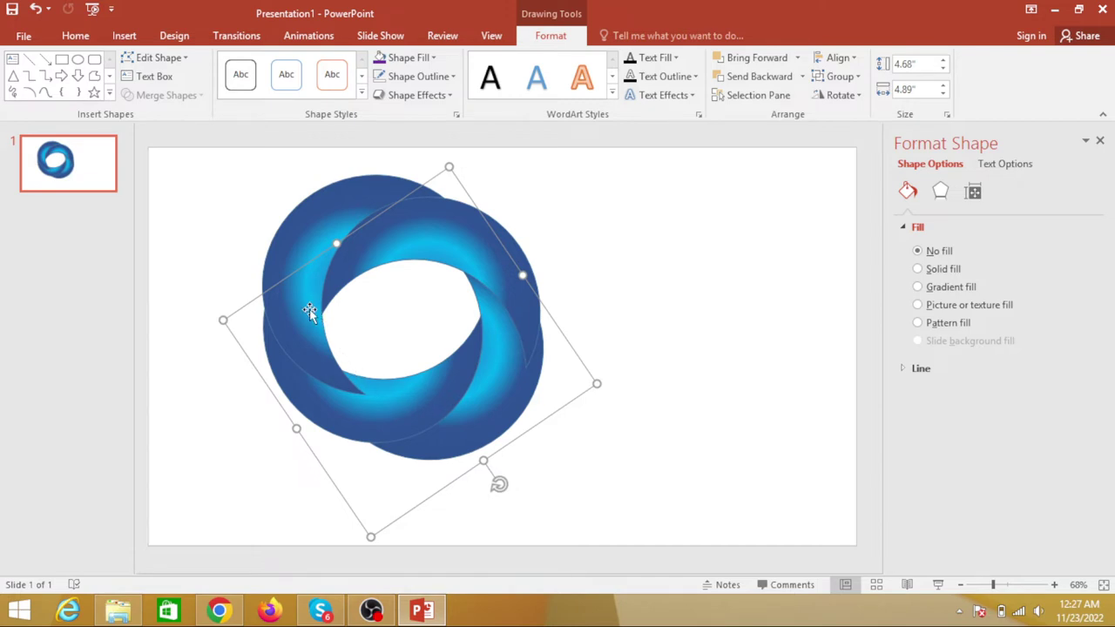
- Select the other ring piece and send it behind the first
{"action": "left_click", "coordinate": [307, 312]}
{"action": "left_click", "coordinate": [738, 81]}
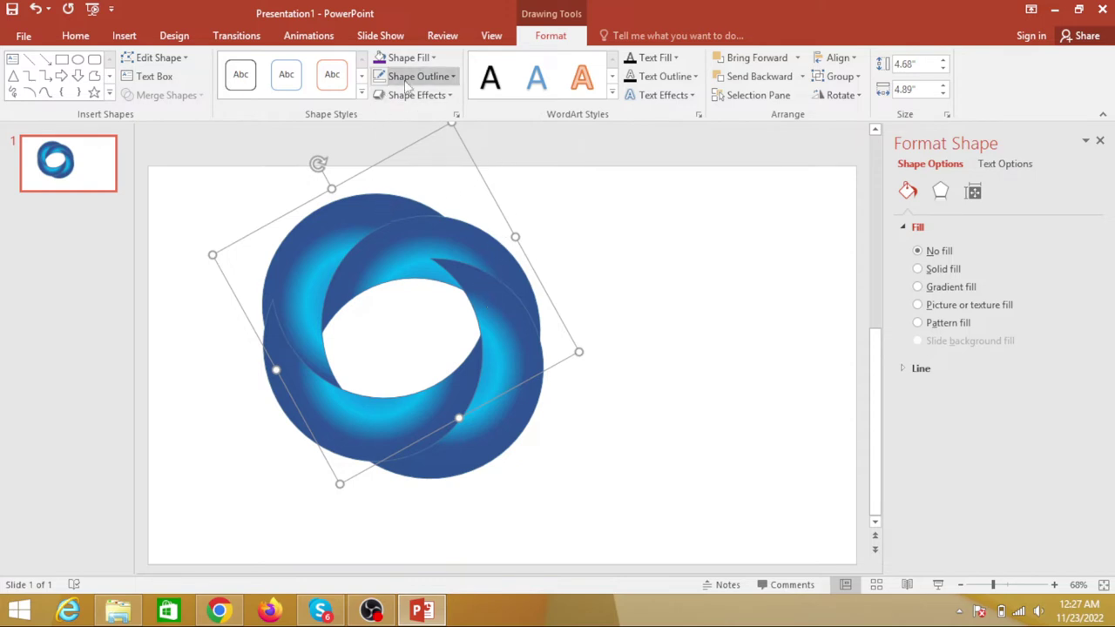
{"action": "left_click", "coordinate": [433, 58]}
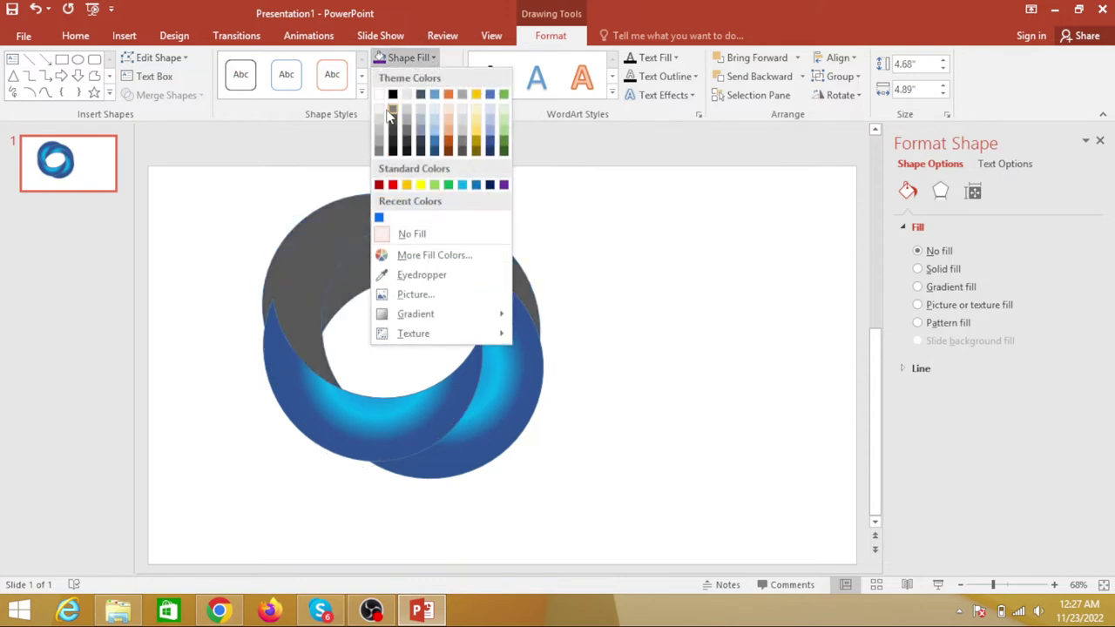
{"action": "left_click", "coordinate": [675, 321]}
- Give the ring piece a white outline, adjust its stacking order, and deselect to review the weave
{"action": "left_click", "coordinate": [450, 77]}
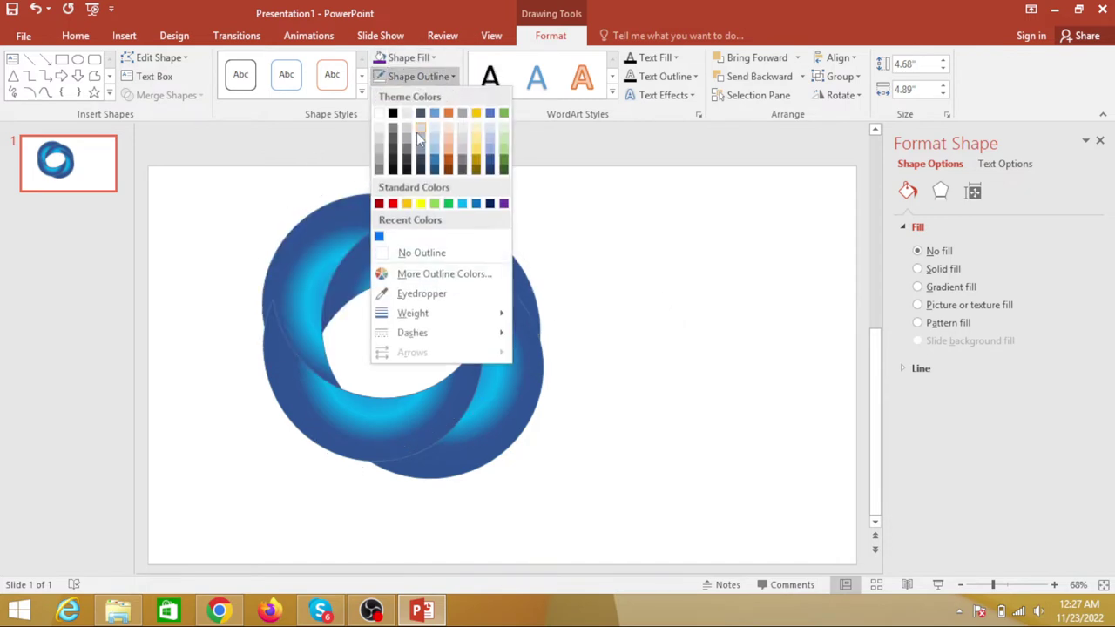
{"action": "left_click", "coordinate": [381, 114]}
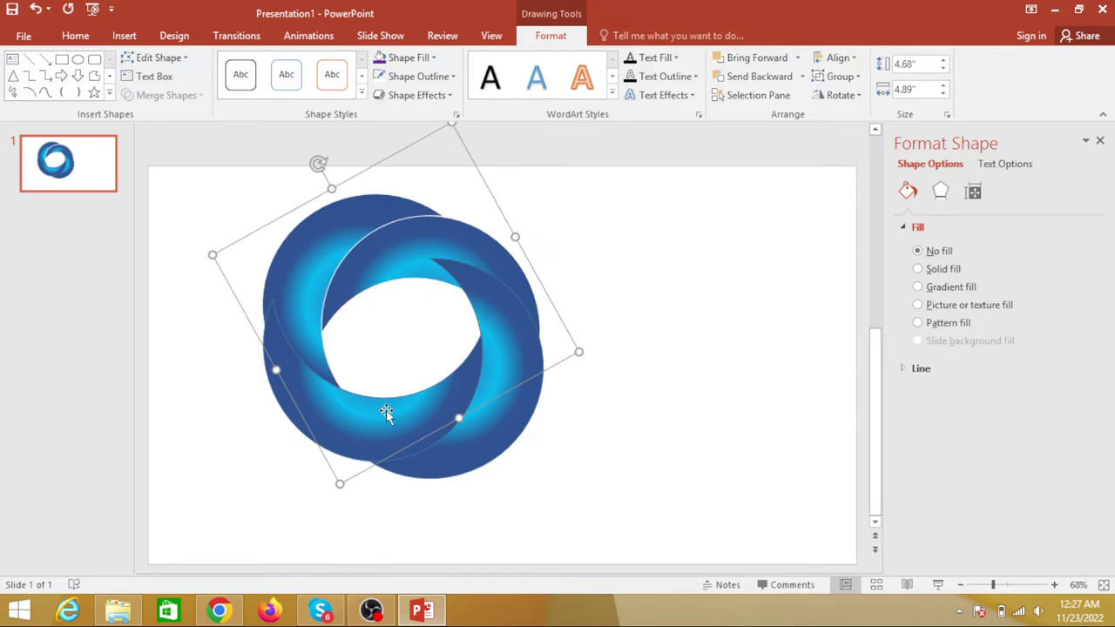
{"action": "scroll", "coordinate": [386, 413], "scroll_direction": "down", "scroll_amount": 1}
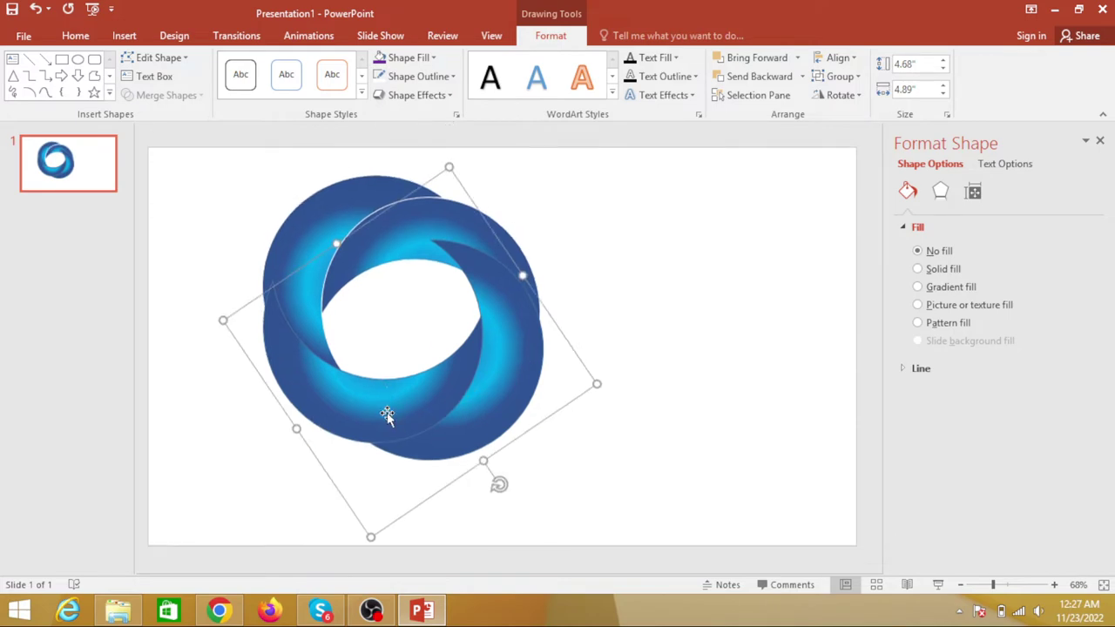
{"action": "left_click", "coordinate": [444, 77]}
{"action": "left_click", "coordinate": [379, 113]}
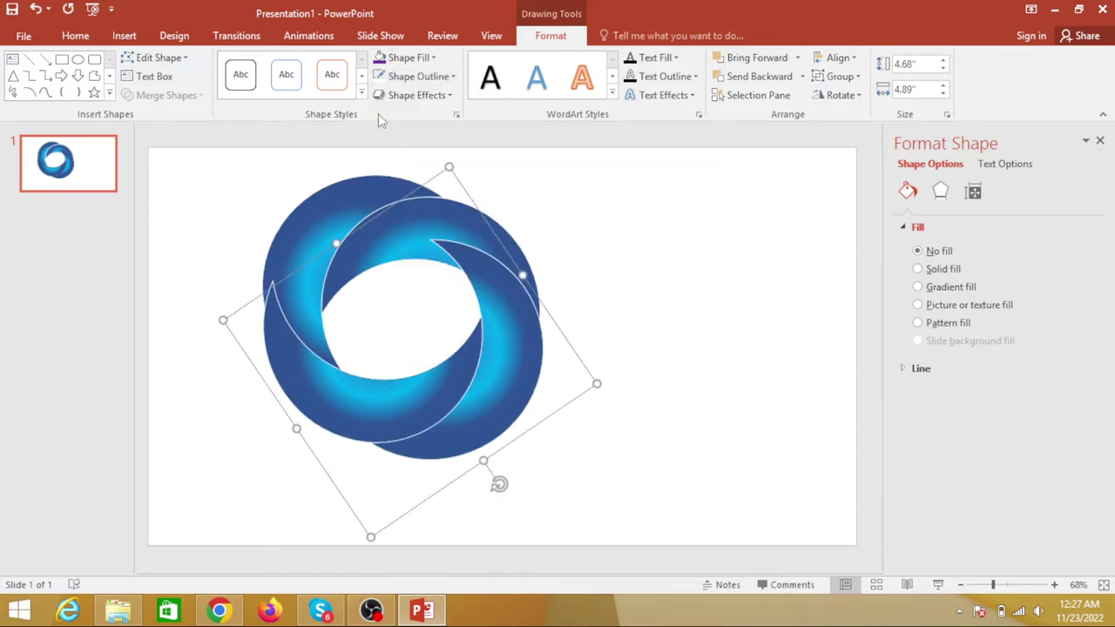
{"action": "key", "text": "ctrl+z"}
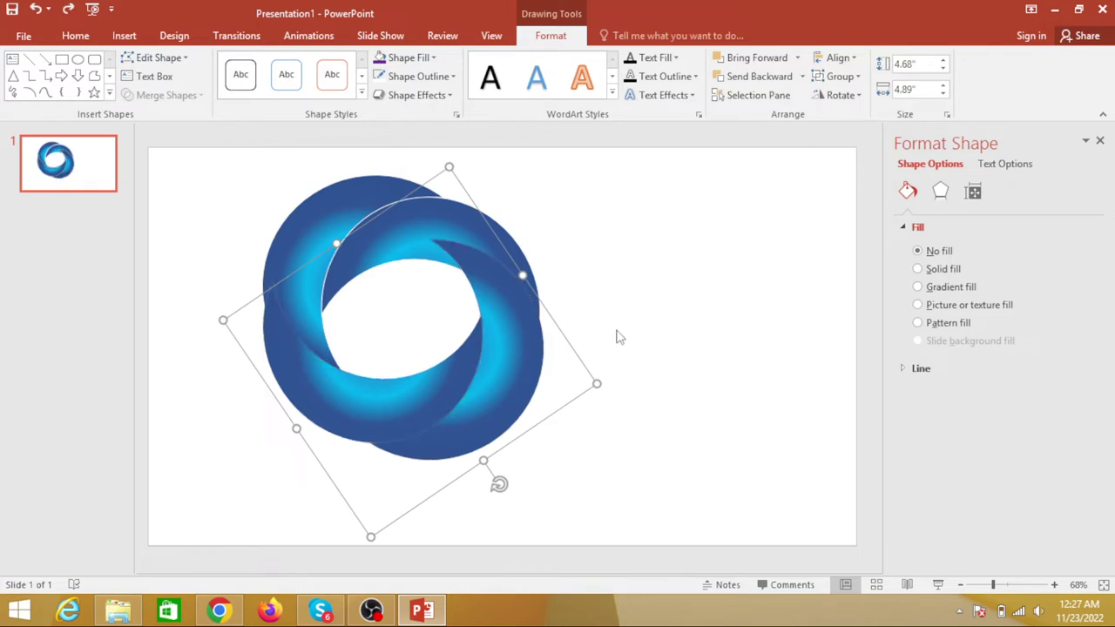
{"action": "left_click", "coordinate": [757, 78]}
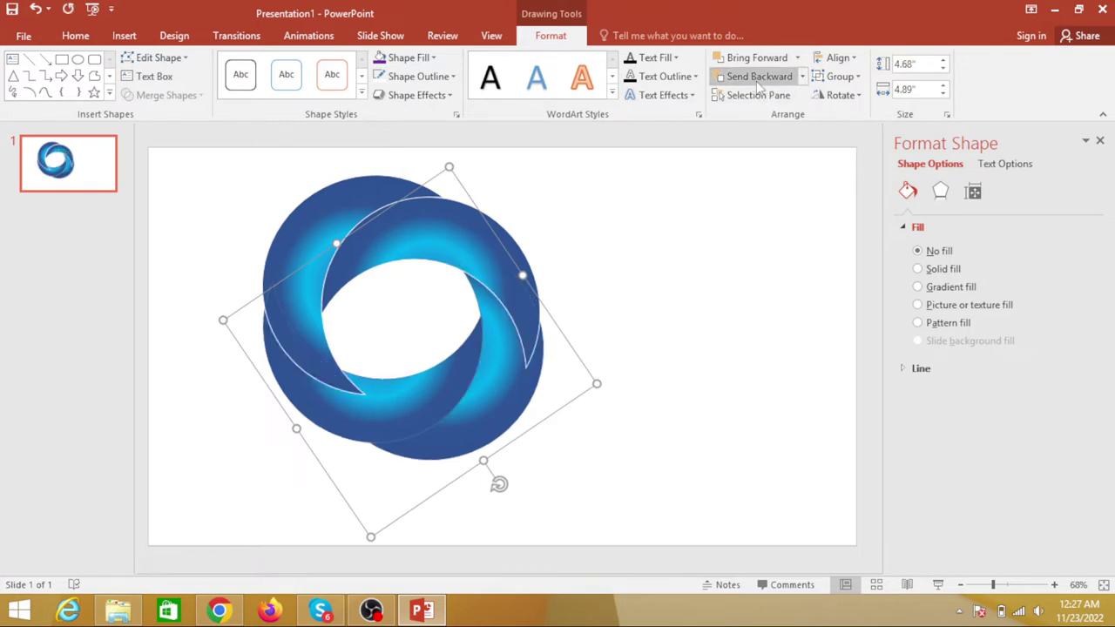
{"action": "left_click", "coordinate": [745, 61]}
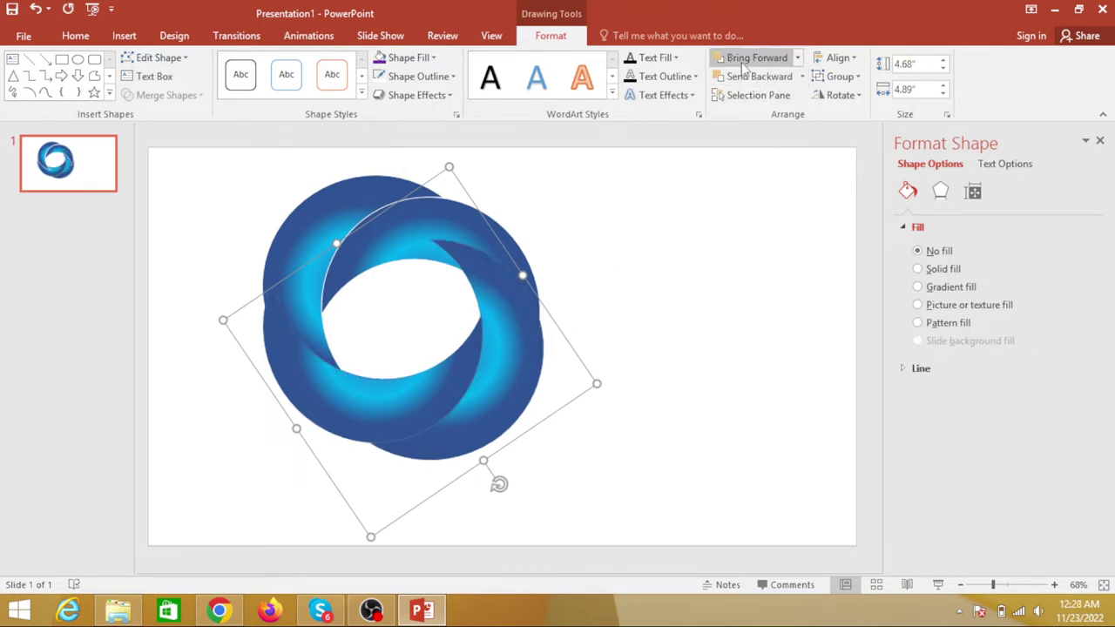
{"action": "left_click", "coordinate": [729, 288]}
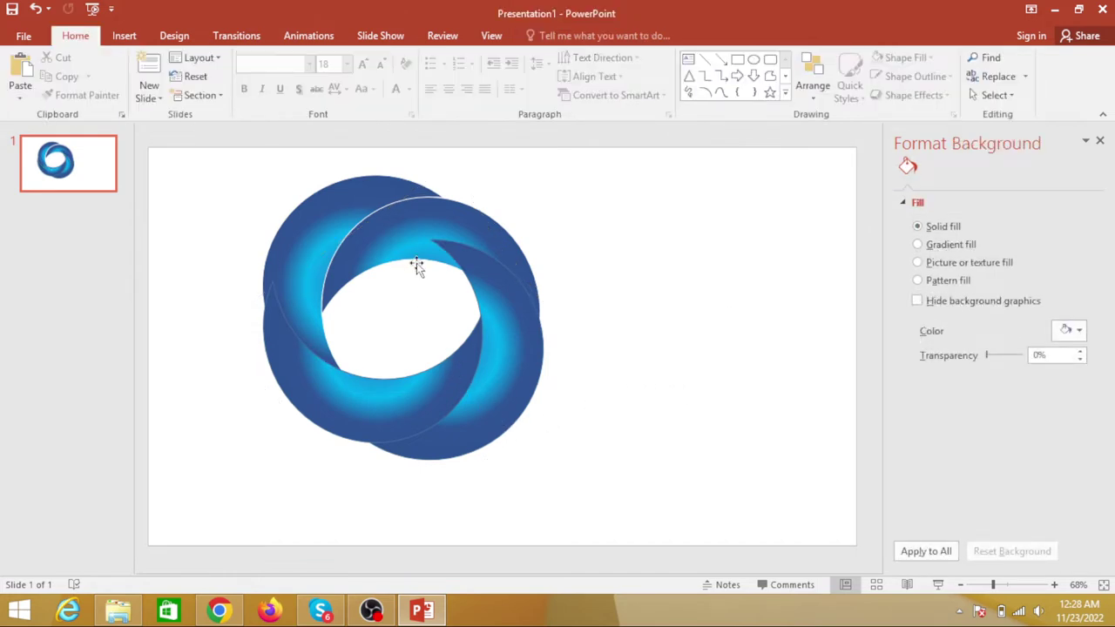
- Give the front ring piece a gradient fill, with its radial gradient stops shown for editing
{"action": "left_click", "coordinate": [390, 244]}
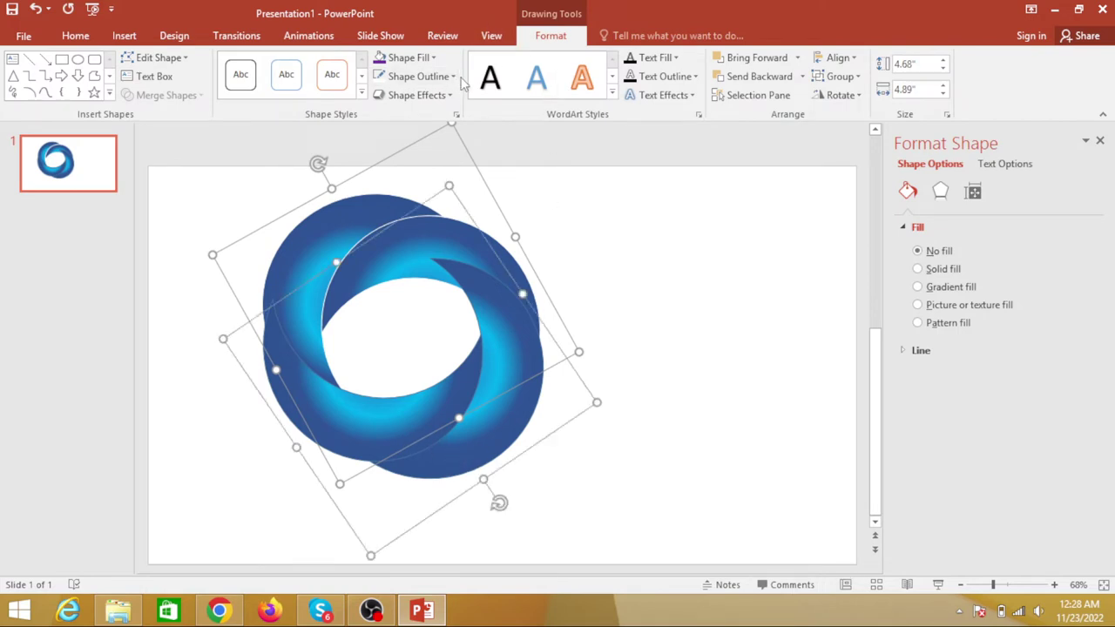
{"action": "left_click", "coordinate": [409, 57]}
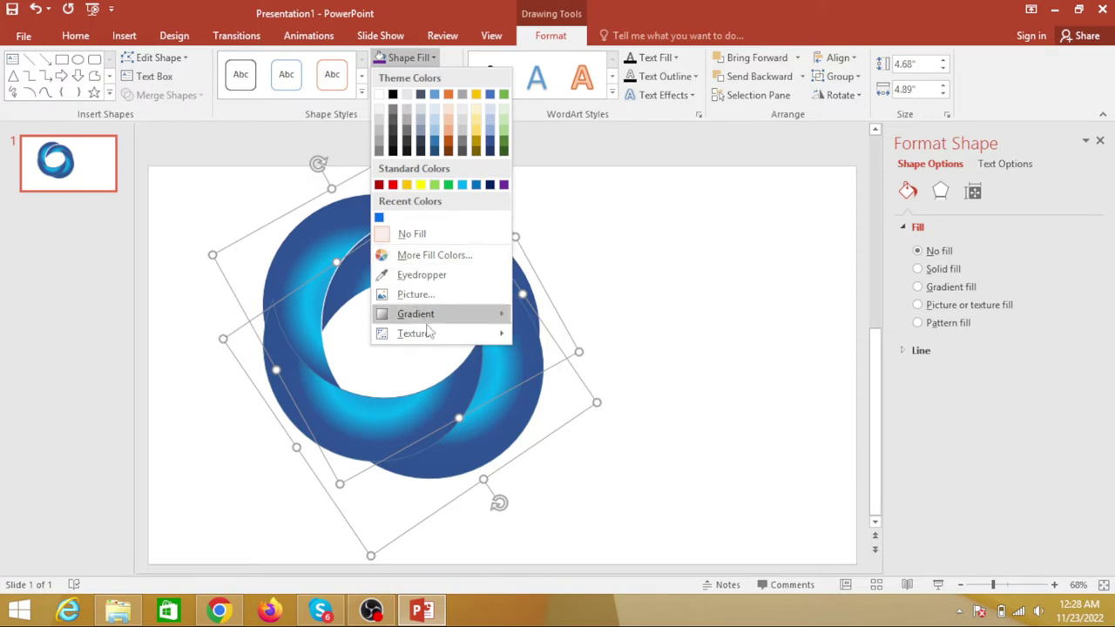
{"action": "mouse_move", "coordinate": [470, 333]}
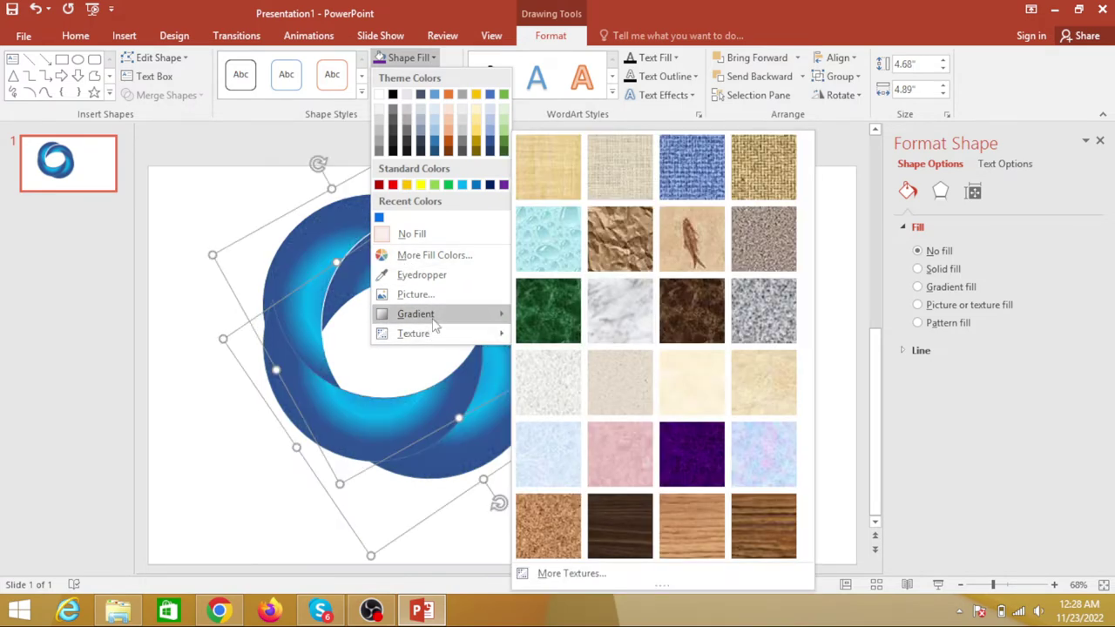
{"action": "mouse_move", "coordinate": [436, 313]}
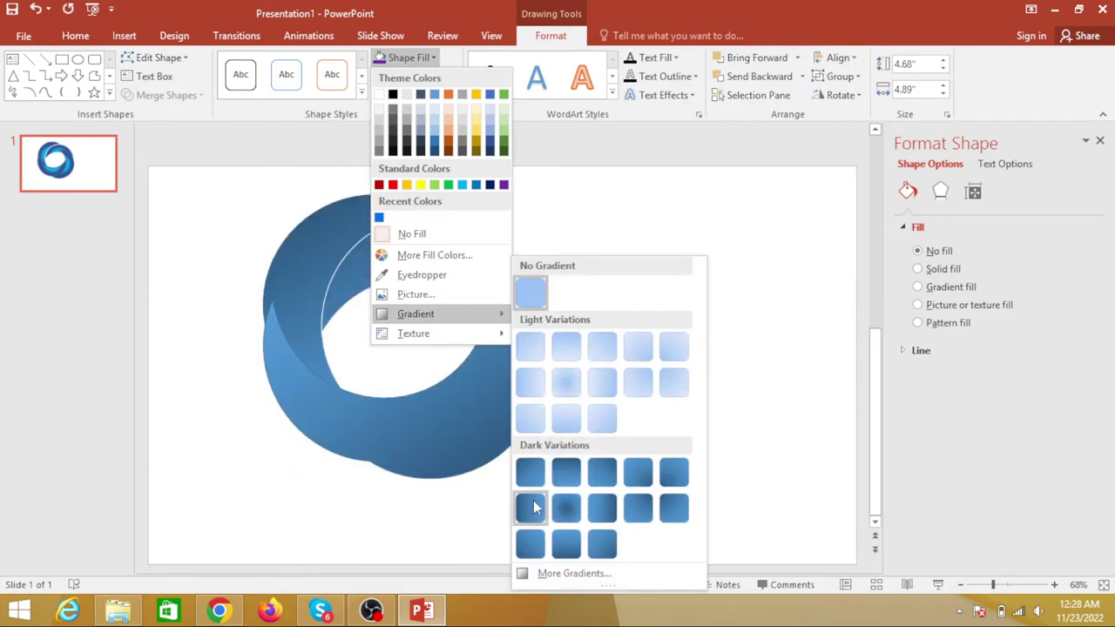
{"action": "left_click", "coordinate": [565, 574]}
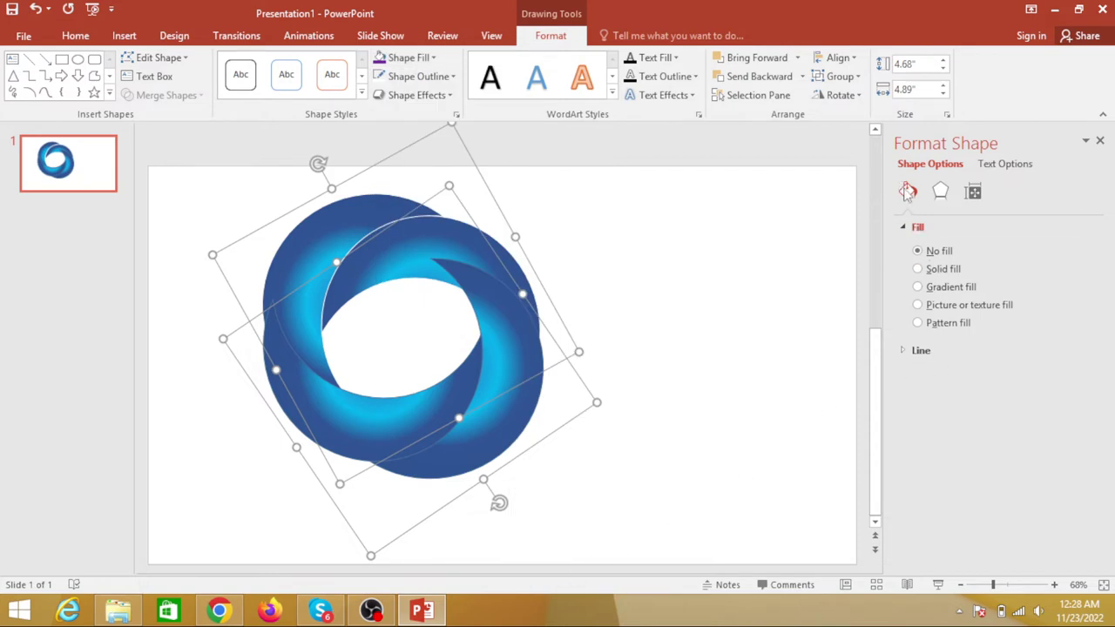
{"action": "left_click", "coordinate": [943, 292]}
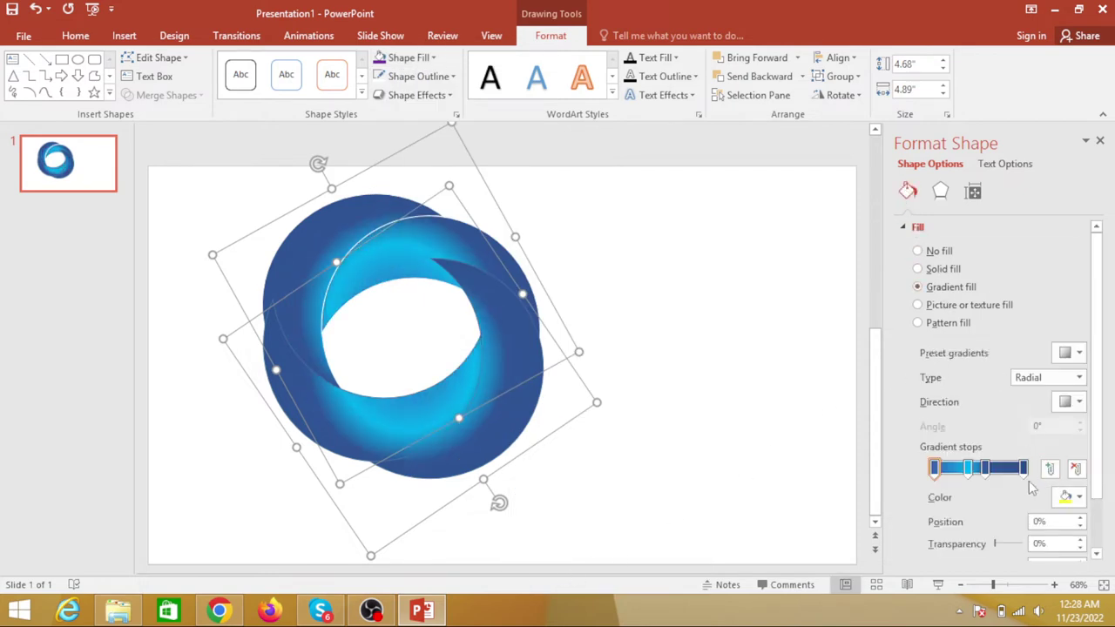
- Make the ring's first gradient stop red and slide the last stop toward the middle
{"action": "left_click", "coordinate": [1079, 497]}
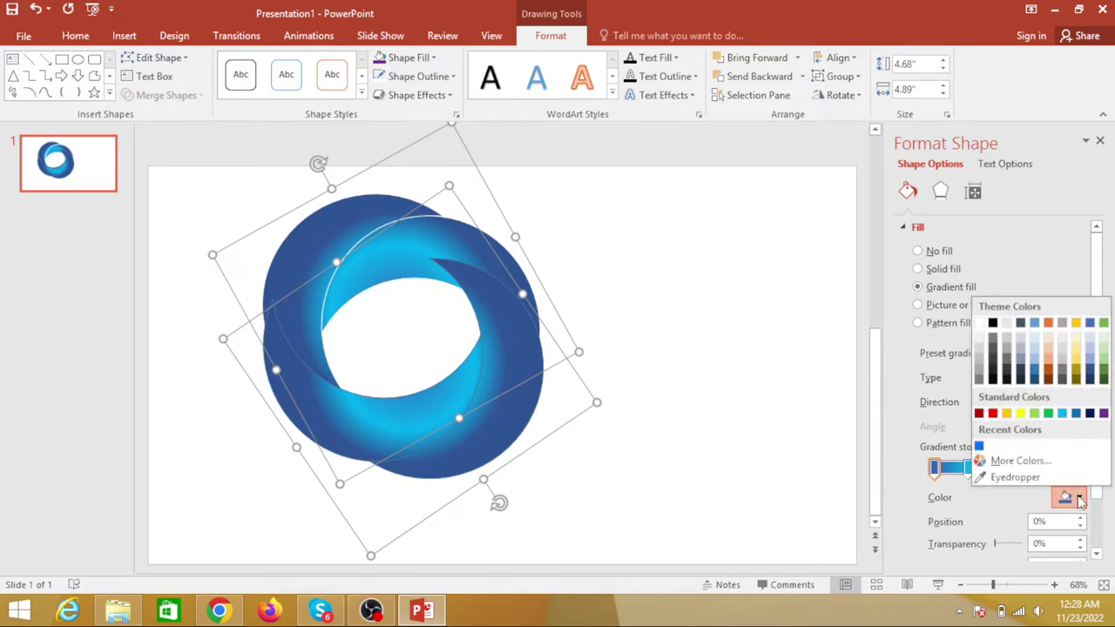
{"action": "left_click", "coordinate": [992, 413]}
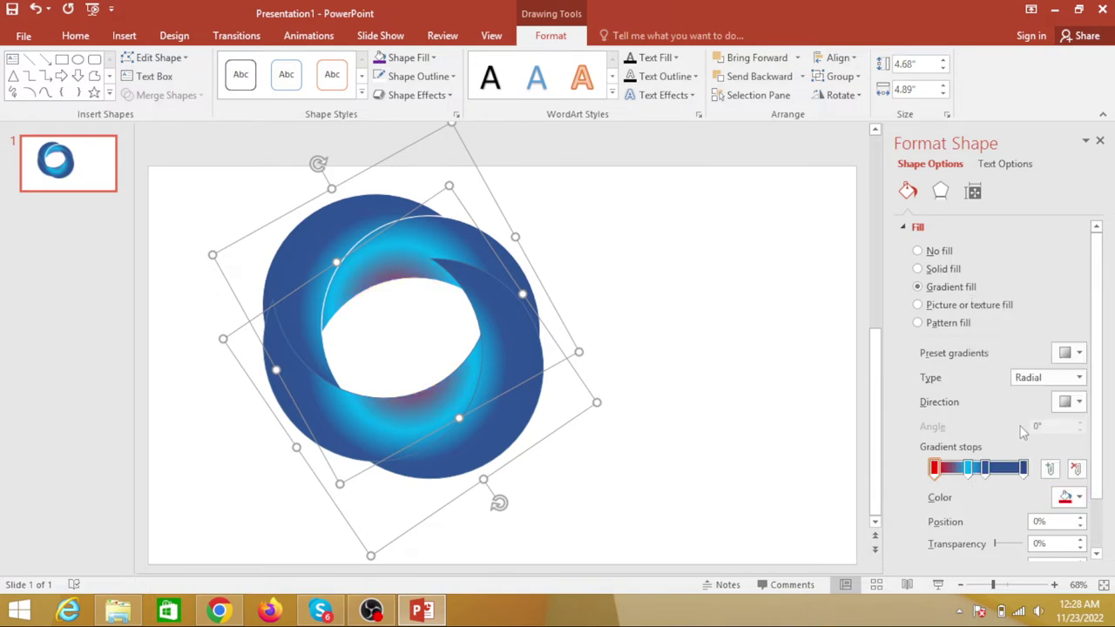
{"action": "left_click_drag", "start_coordinate": [936, 470], "coordinate": [939, 469]}
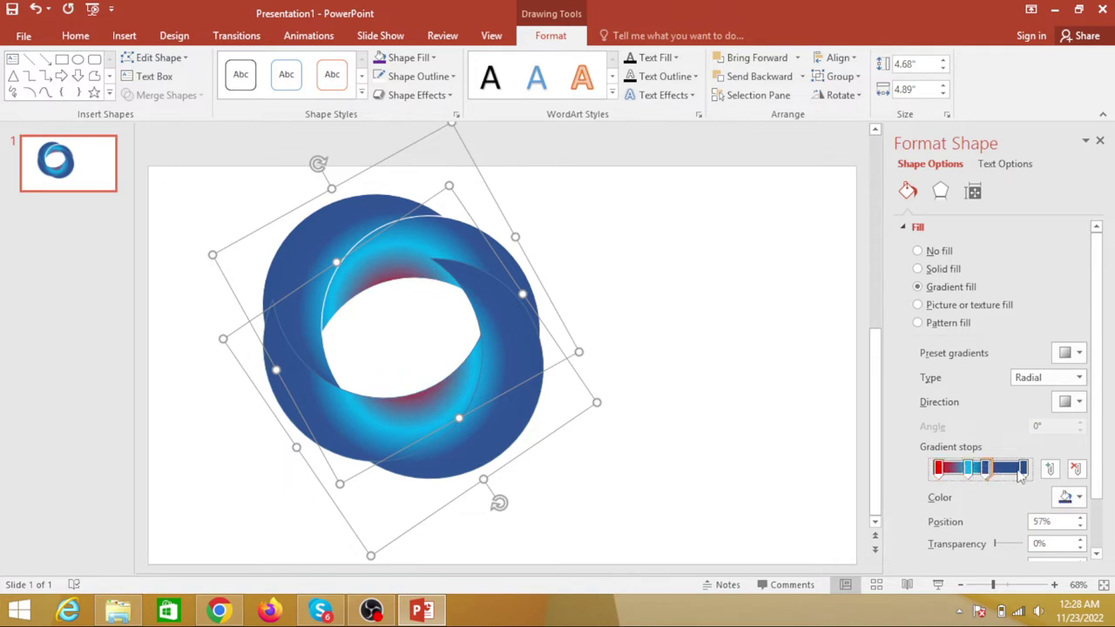
{"action": "left_click", "coordinate": [1022, 468]}
{"action": "left_click_drag", "start_coordinate": [1022, 469], "coordinate": [991, 469]}
{"action": "left_click", "coordinate": [746, 372]}
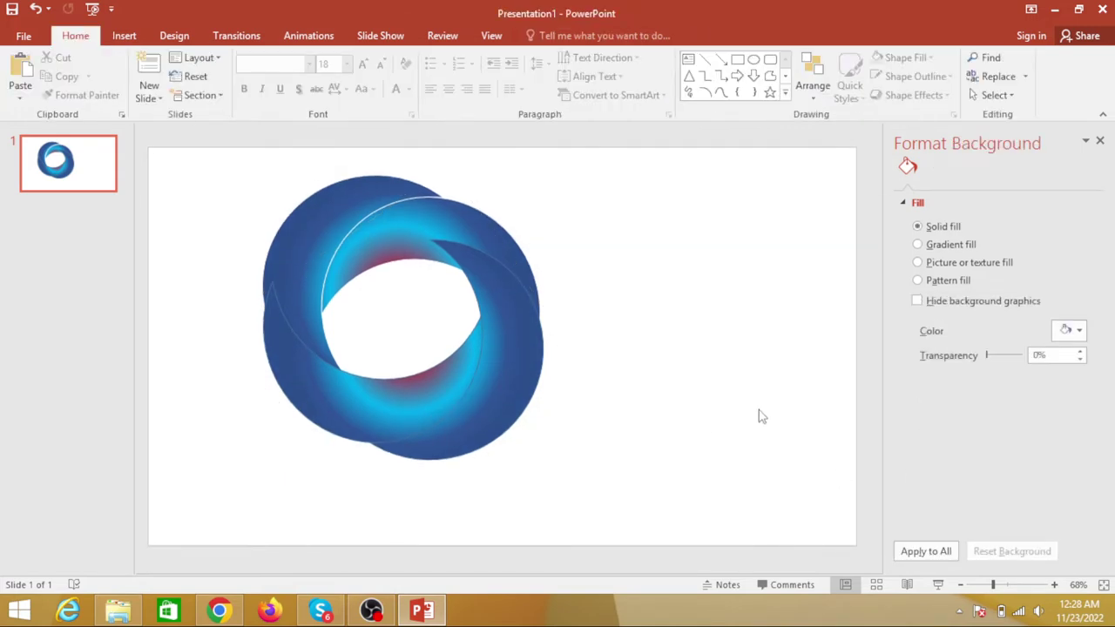
- Select the front ring piece and add the other ring piece to the selection
{"action": "key", "text": "ctrl+a"}
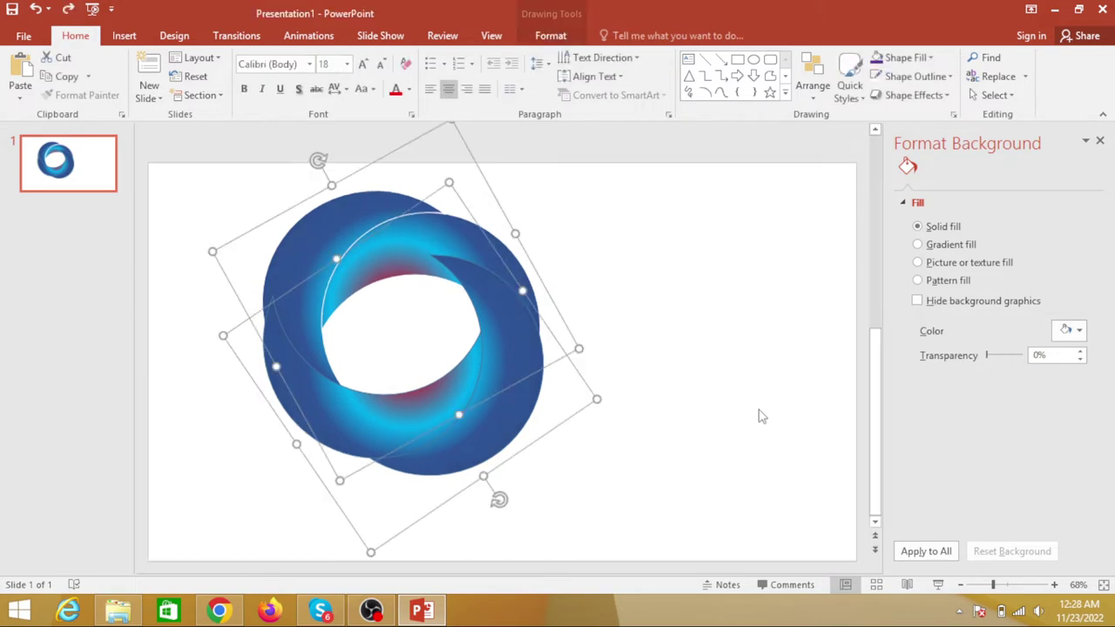
{"action": "left_click", "coordinate": [736, 420]}
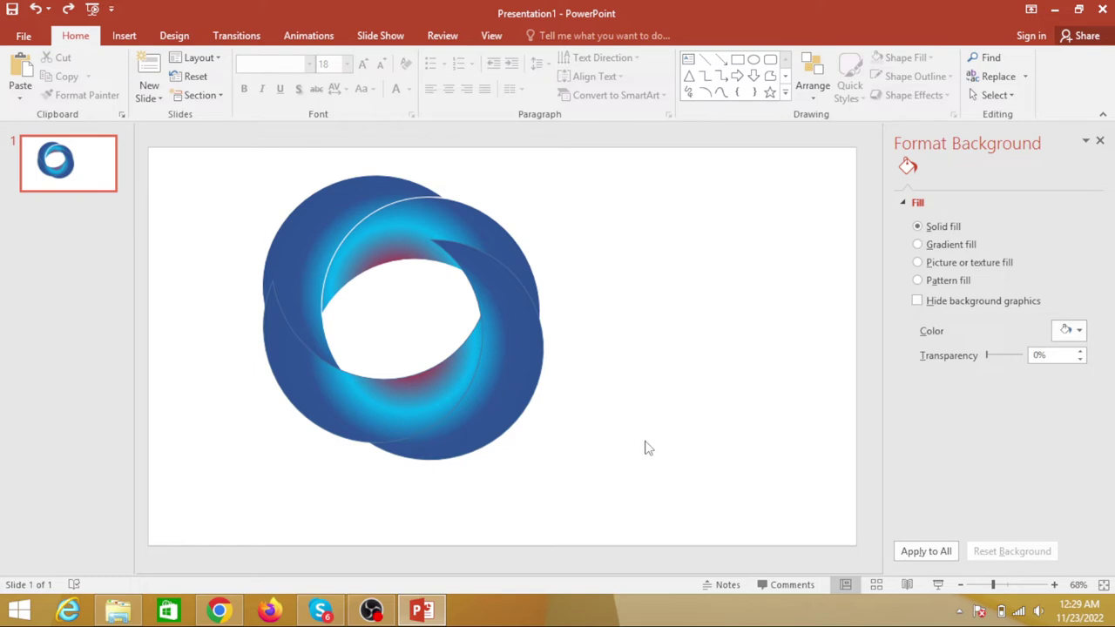
{"action": "left_click", "coordinate": [442, 192]}
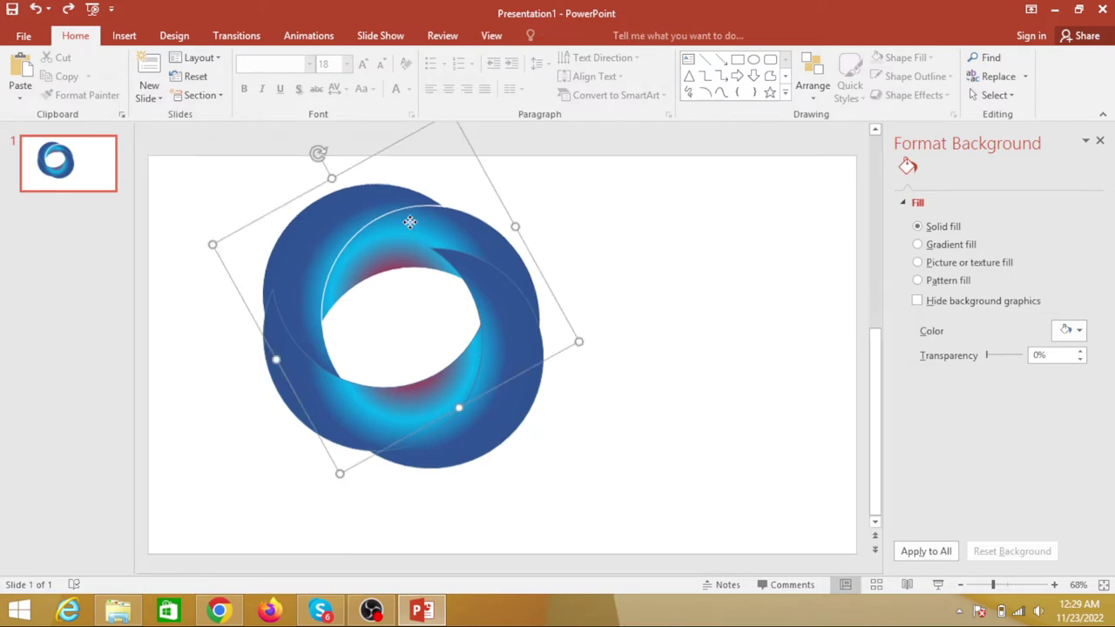
{"action": "left_click", "coordinate": [469, 454], "text": "shift"}
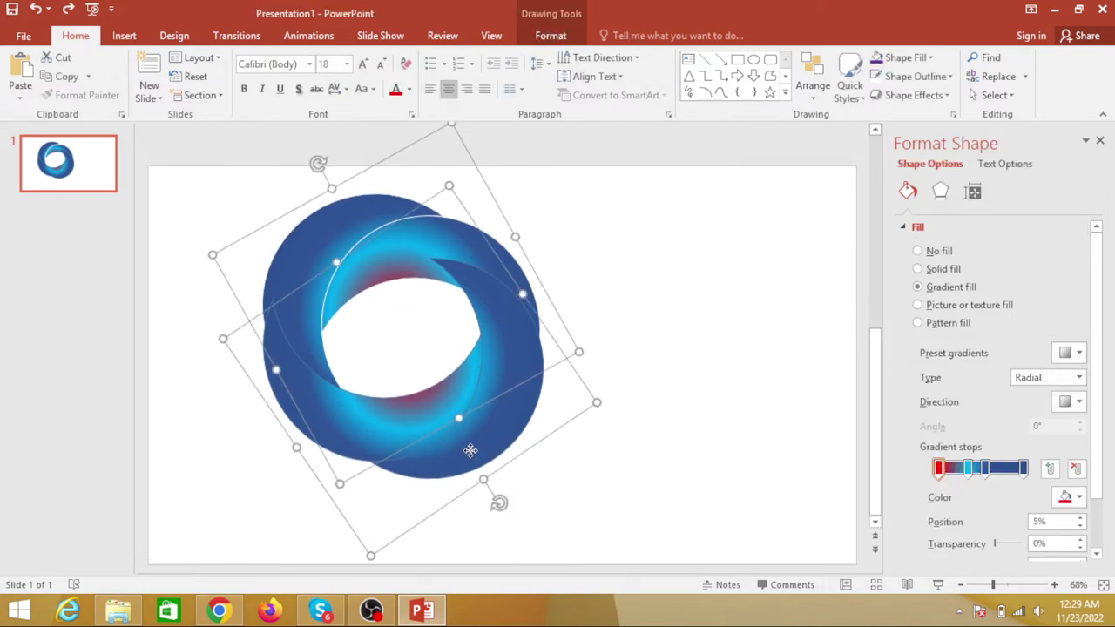
- Group the two selected ring pieces into one object
{"action": "left_click", "coordinate": [551, 37]}
{"action": "left_click", "coordinate": [844, 77]}
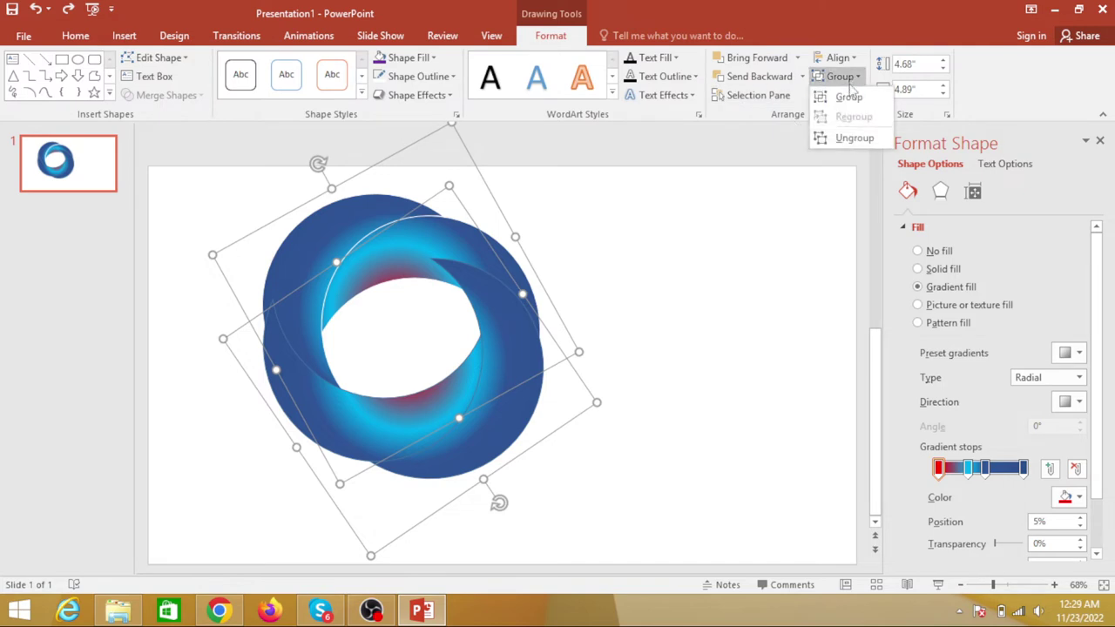
{"action": "left_click", "coordinate": [852, 110]}
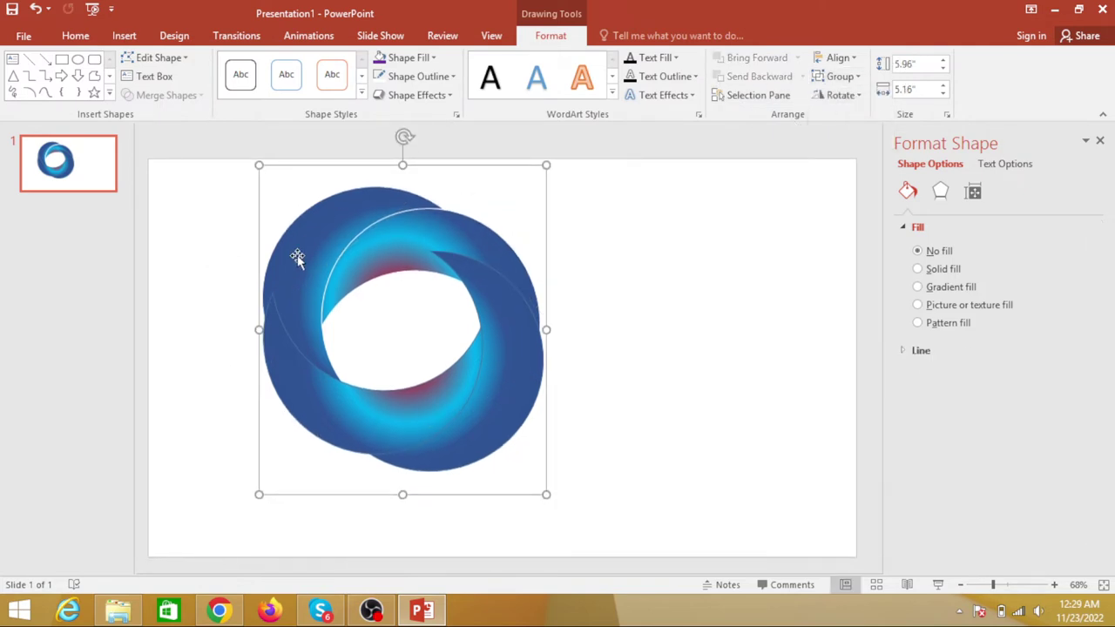
- Apply a Cross bevel to the grouped ring
{"action": "left_click", "coordinate": [454, 96]}
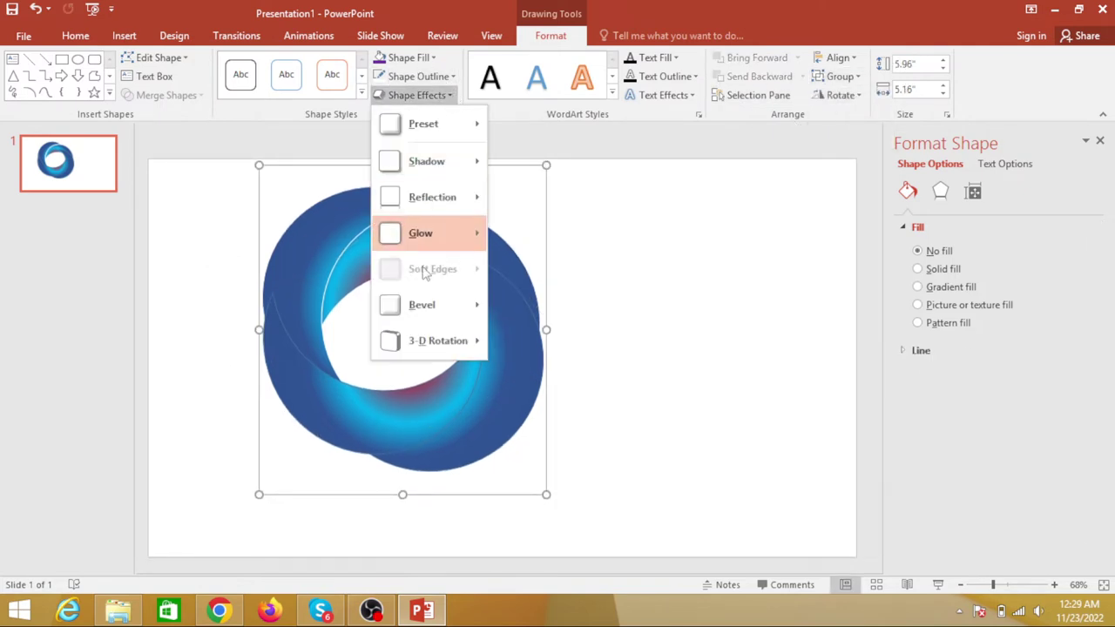
{"action": "mouse_move", "coordinate": [425, 305]}
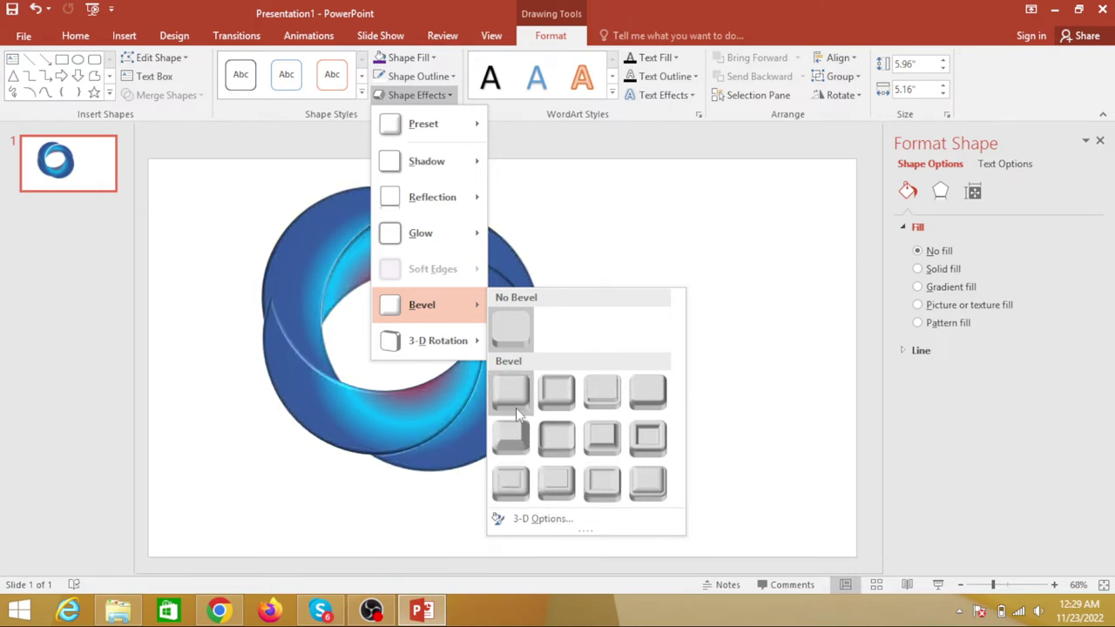
{"action": "left_click", "coordinate": [596, 396]}
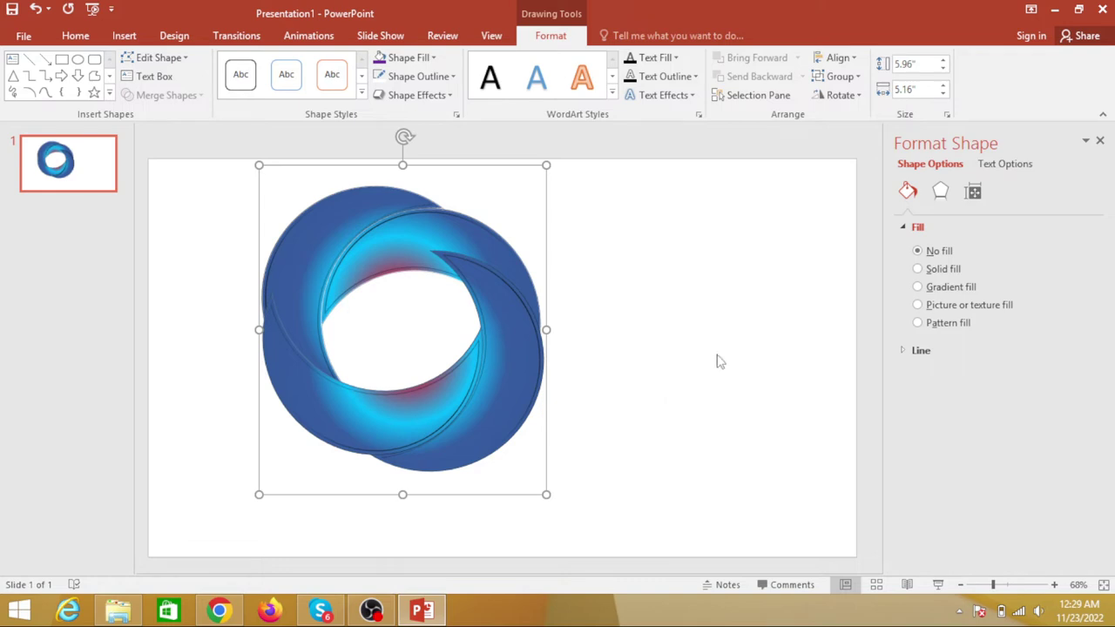
- Check the grouped ring's fill colours without changing them, then browse the bevel presets
{"action": "left_click", "coordinate": [430, 55]}
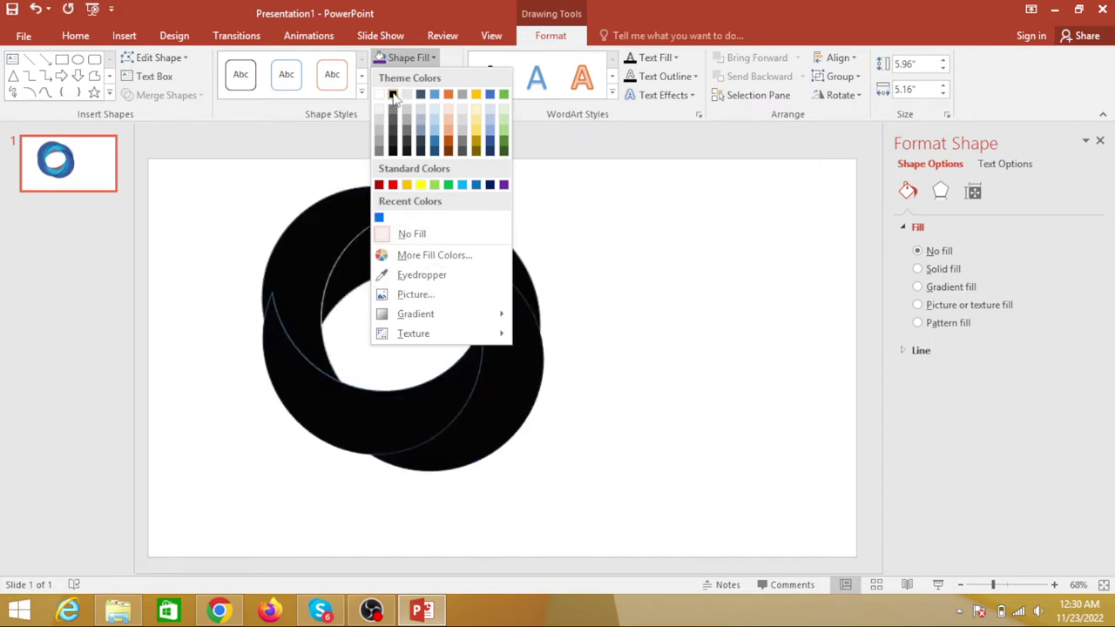
{"action": "left_click", "coordinate": [551, 183]}
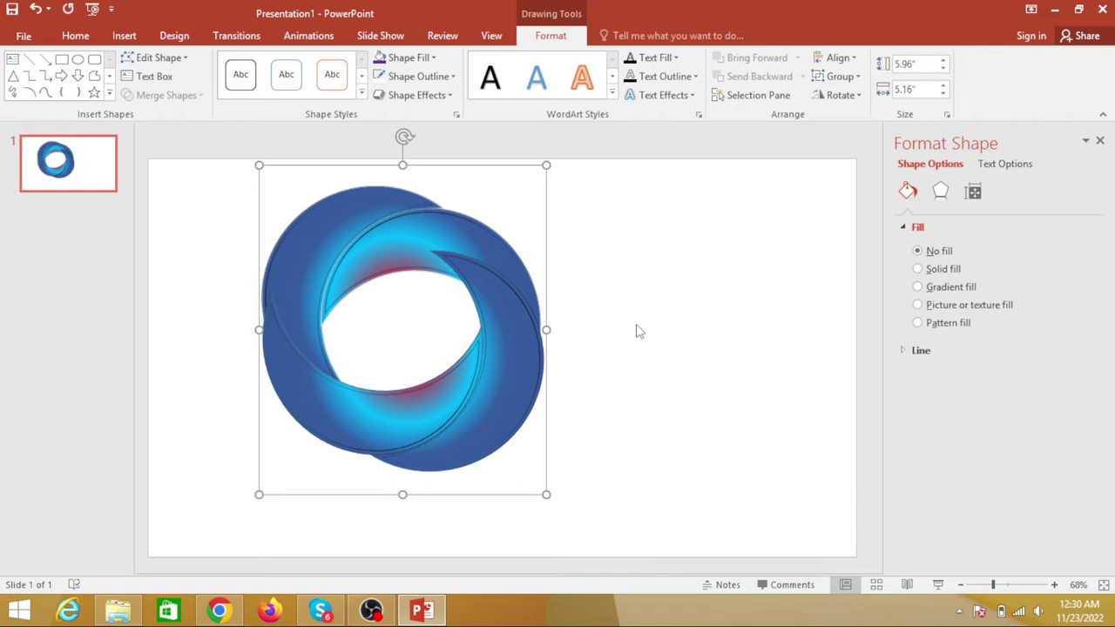
{"action": "left_click", "coordinate": [450, 96]}
{"action": "mouse_move", "coordinate": [430, 301]}
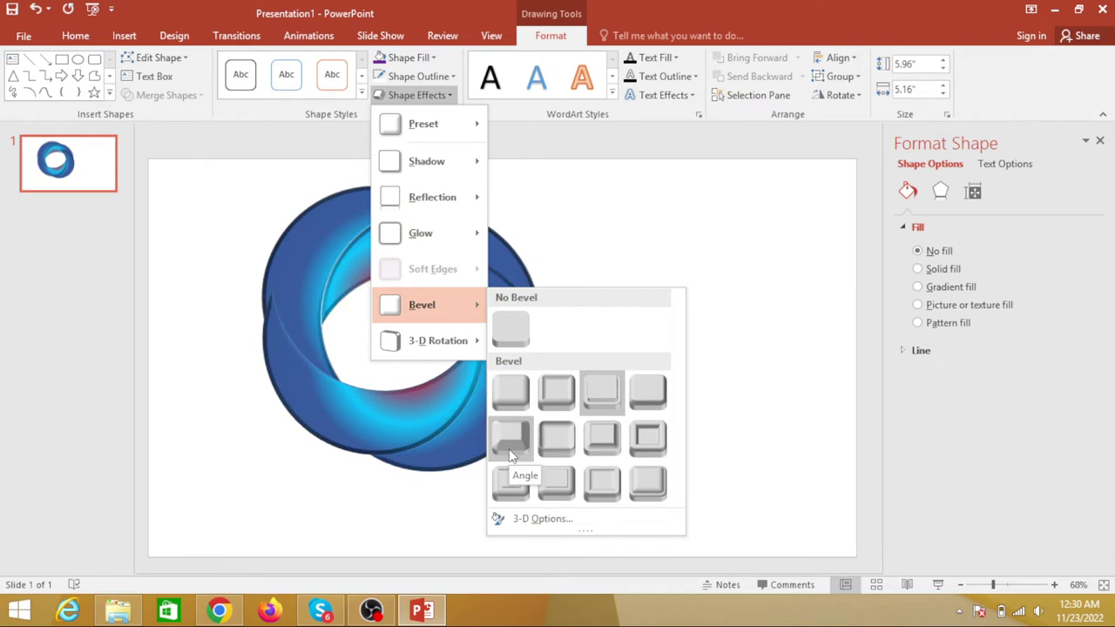
- Switch the ring to an Angle bevel, leaving its dark outline unchanged
{"action": "left_click", "coordinate": [509, 449]}
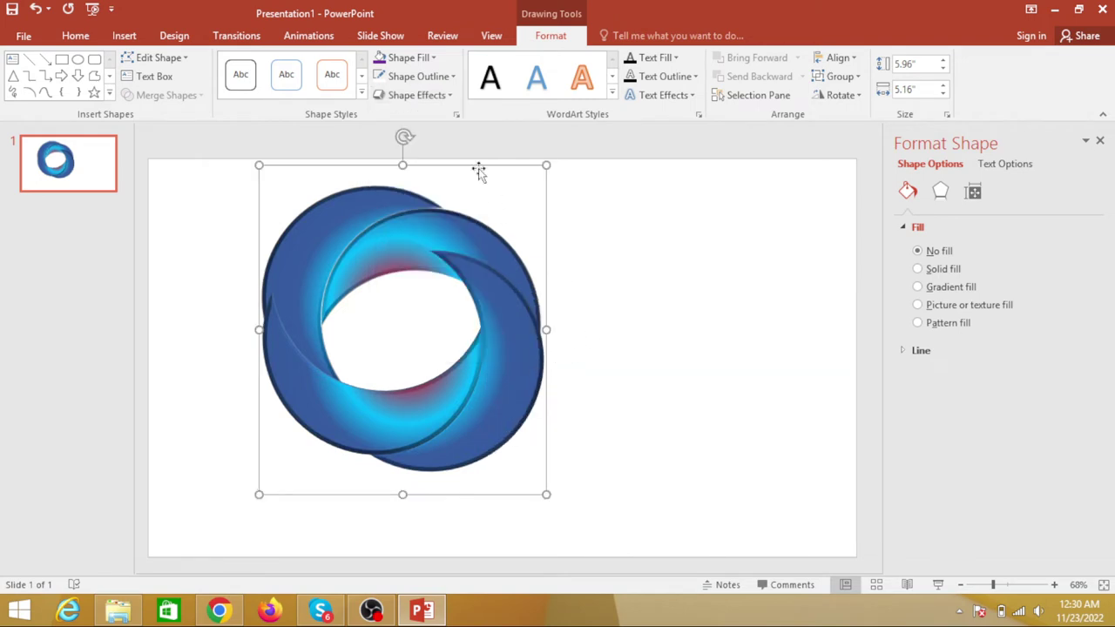
{"action": "left_click", "coordinate": [454, 81]}
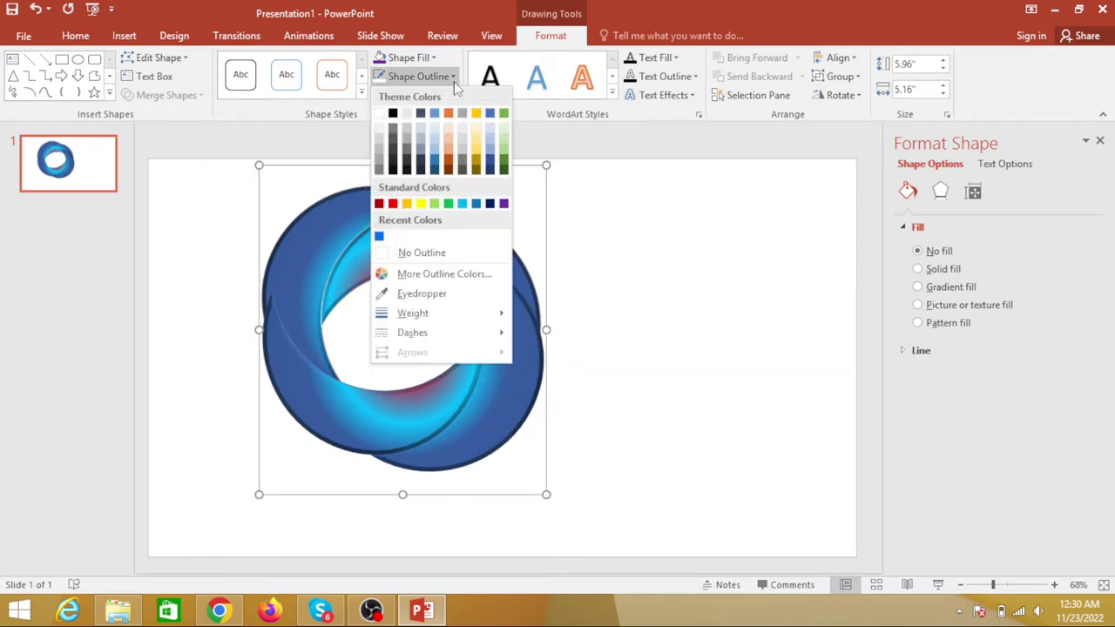
{"action": "left_click", "coordinate": [416, 254]}
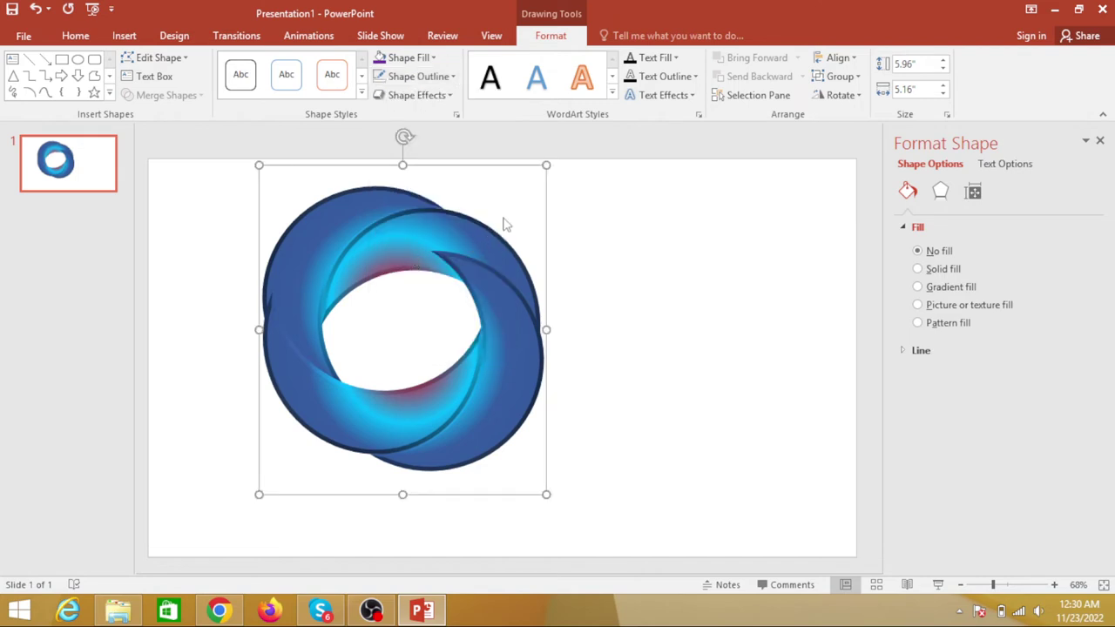
{"action": "left_click", "coordinate": [440, 76]}
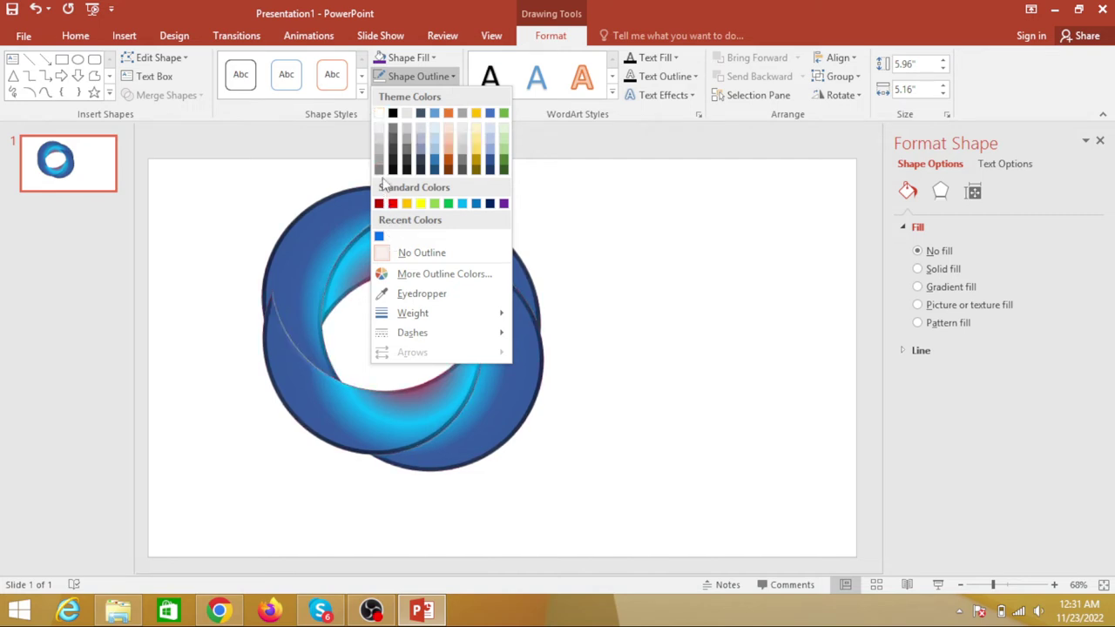
{"action": "key", "text": "Escape"}
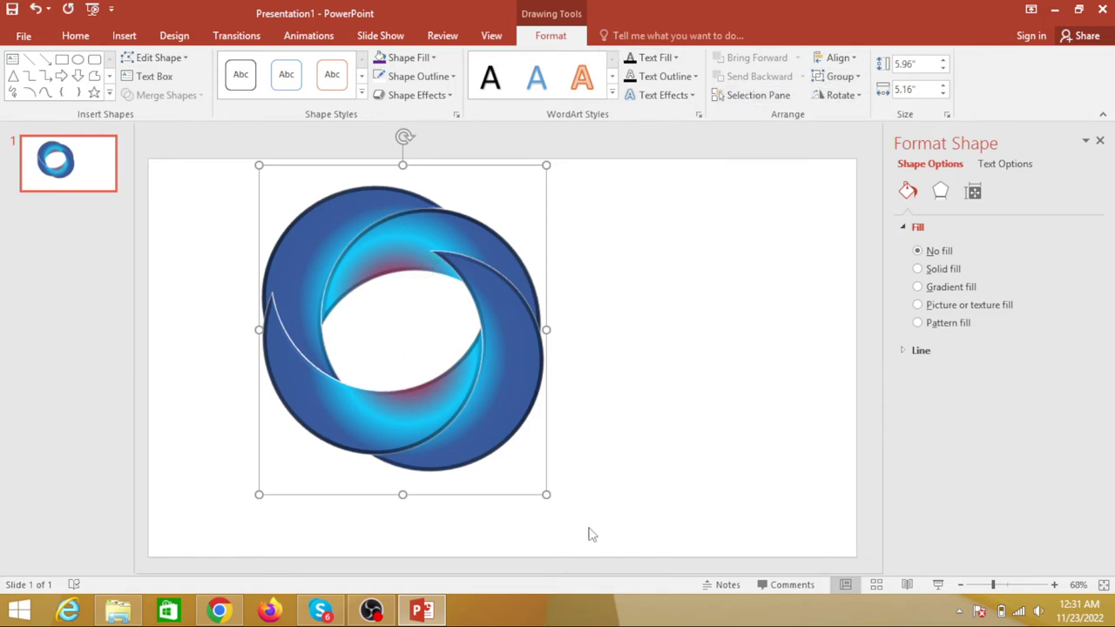
{"action": "left_click", "coordinate": [672, 408]}
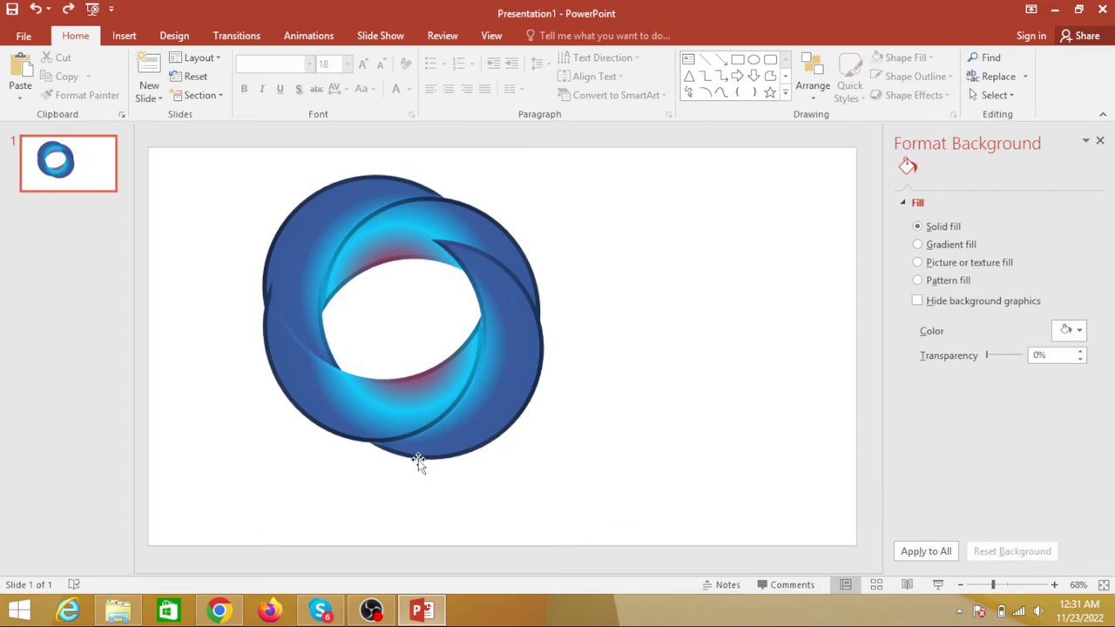
- Resize the ring logo into a wider oval and position it left of the slide's centre
{"action": "left_click", "coordinate": [463, 419]}
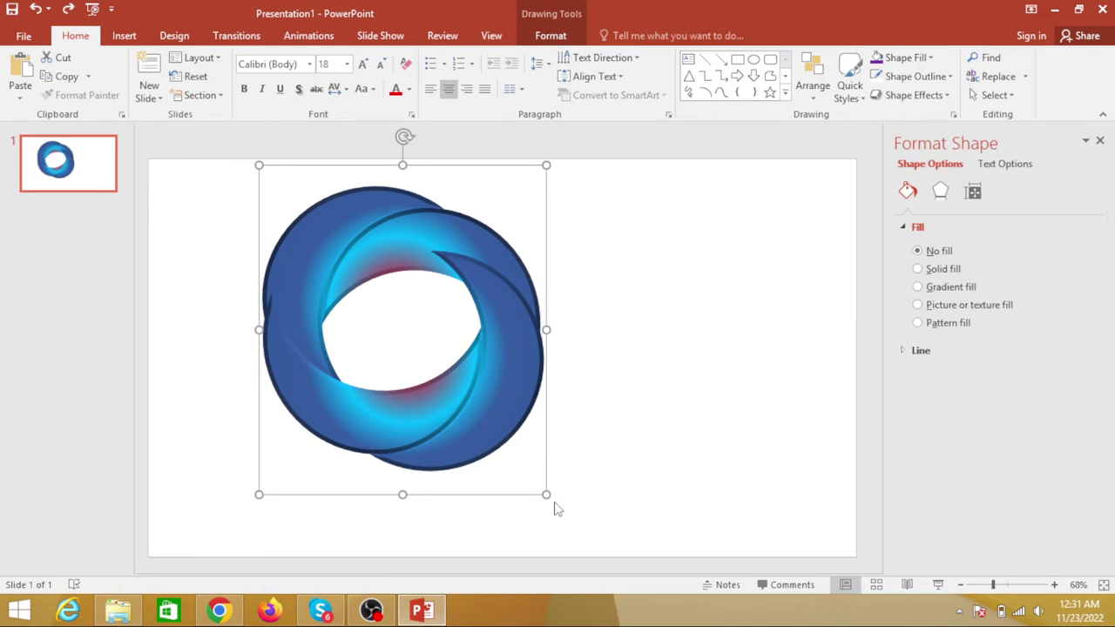
{"action": "left_click_drag", "start_coordinate": [547, 496], "coordinate": [497, 422]}
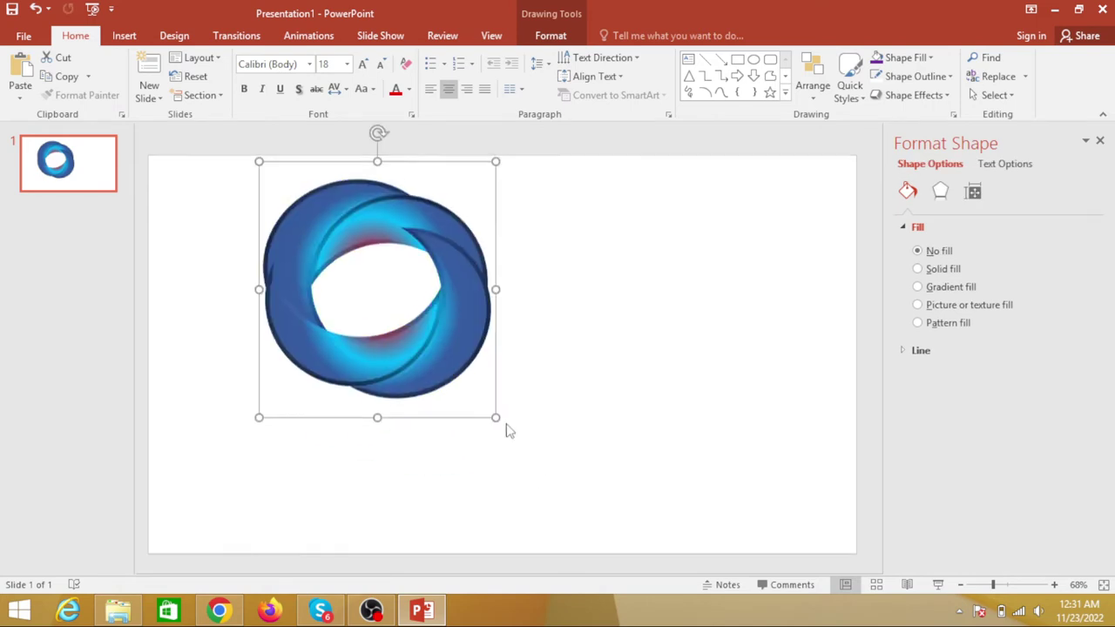
{"action": "left_click_drag", "start_coordinate": [451, 281], "coordinate": [527, 289]}
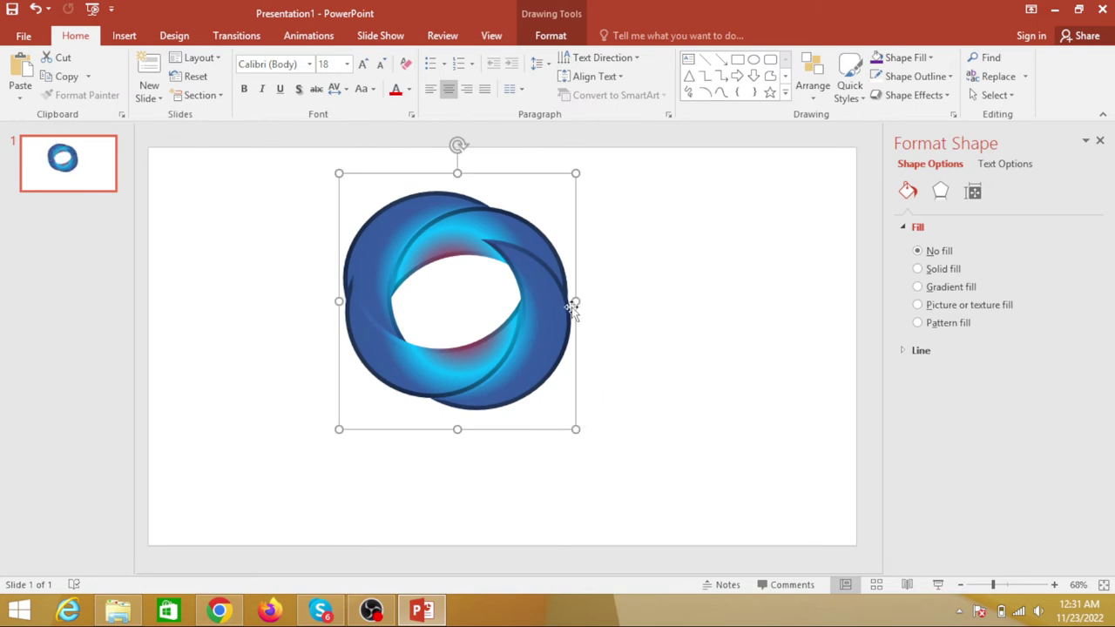
{"action": "left_click_drag", "start_coordinate": [582, 304], "coordinate": [629, 305]}
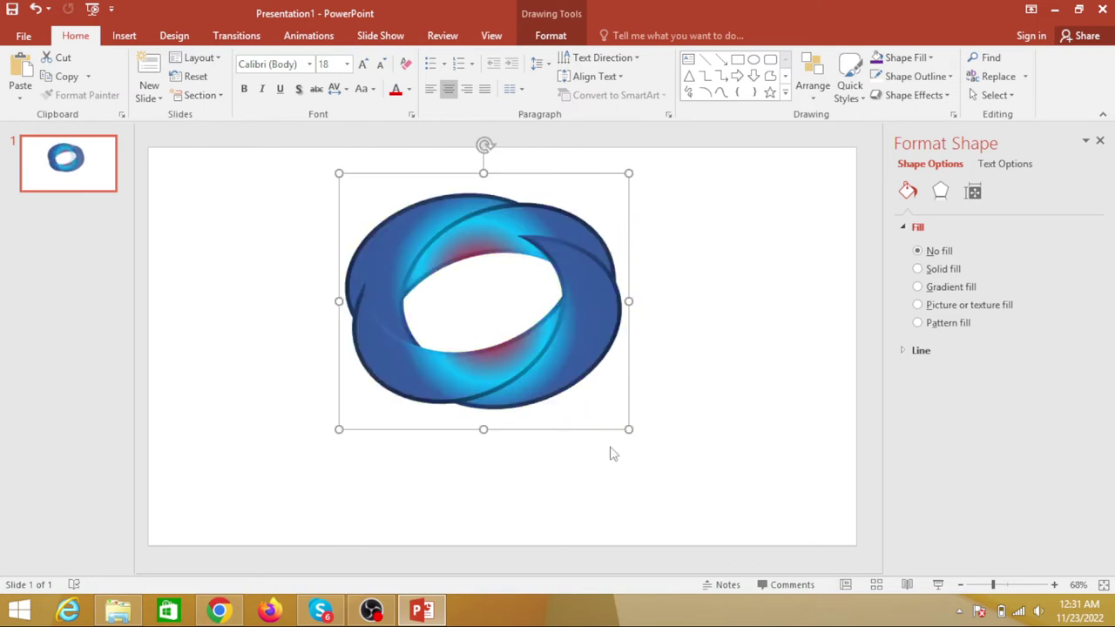
{"action": "left_click_drag", "start_coordinate": [630, 429], "coordinate": [701, 492]}
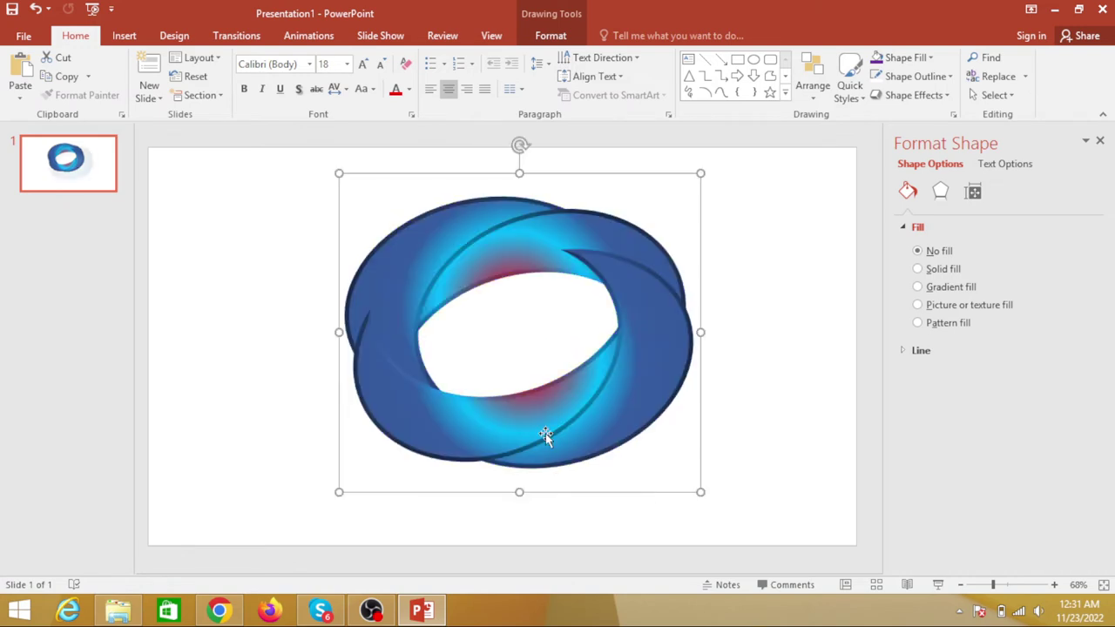
{"action": "left_click_drag", "start_coordinate": [338, 493], "coordinate": [303, 523]}
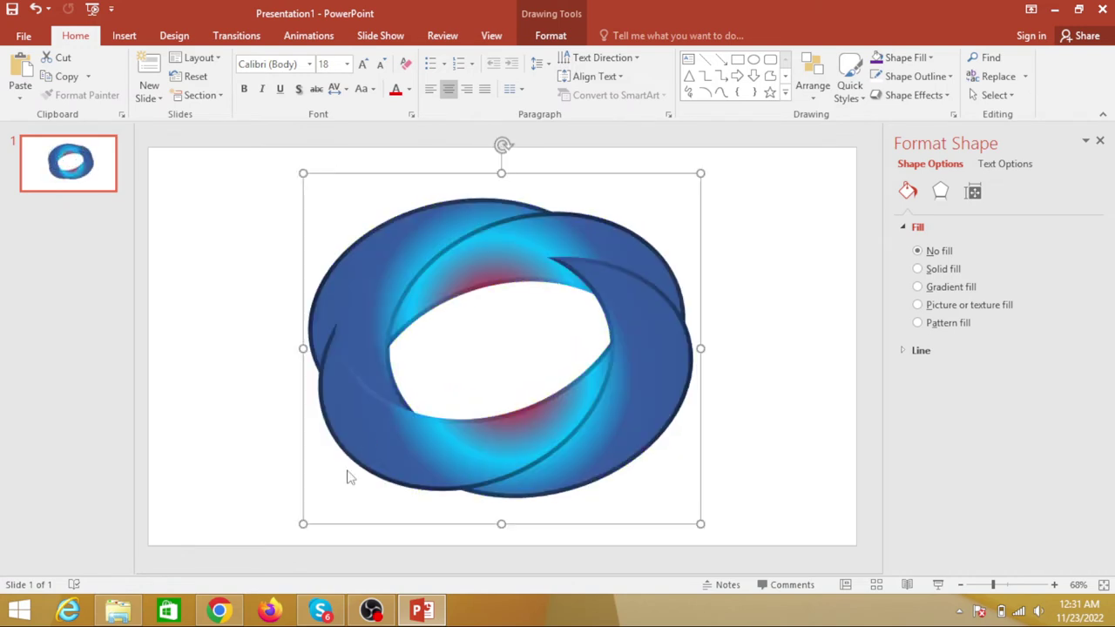
{"action": "left_click_drag", "start_coordinate": [396, 319], "coordinate": [346, 261]}
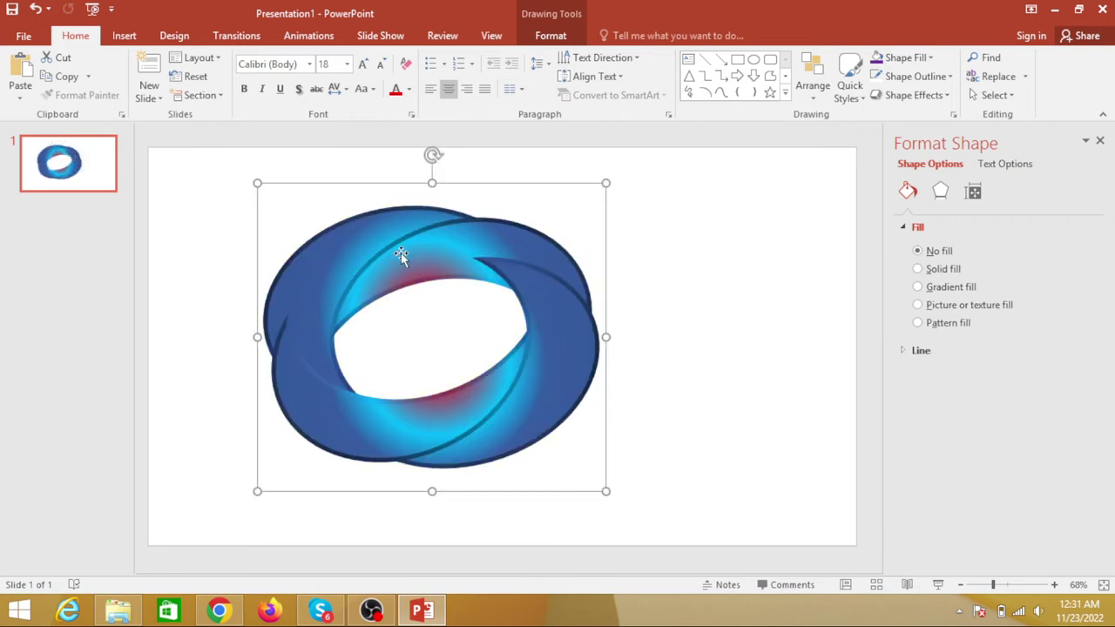
{"action": "left_click_drag", "start_coordinate": [398, 253], "coordinate": [410, 239]}
{"action": "left_click", "coordinate": [730, 343]}
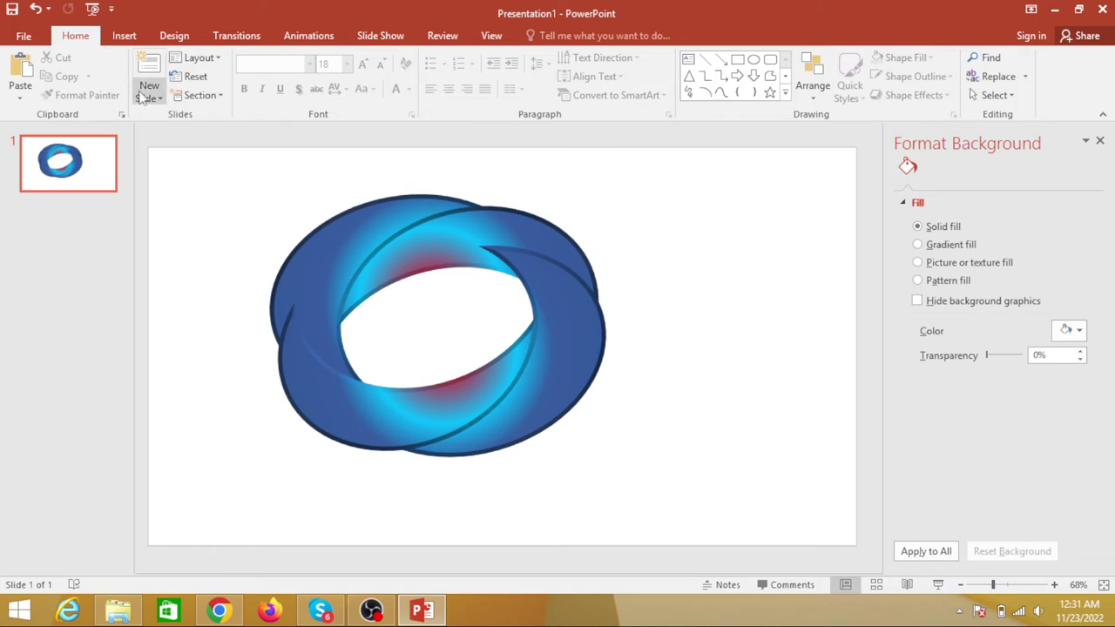
- Insert first-style WordArt and type the brand name in lowercase
{"action": "left_click", "coordinate": [124, 36]}
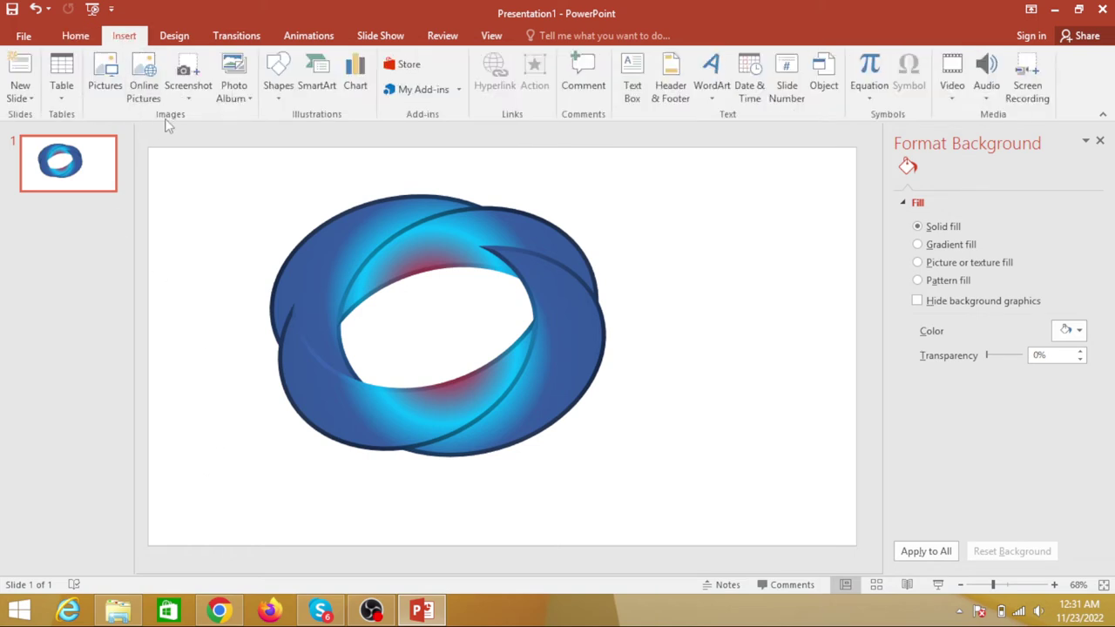
{"action": "left_click", "coordinate": [712, 94]}
{"action": "left_click", "coordinate": [721, 135]}
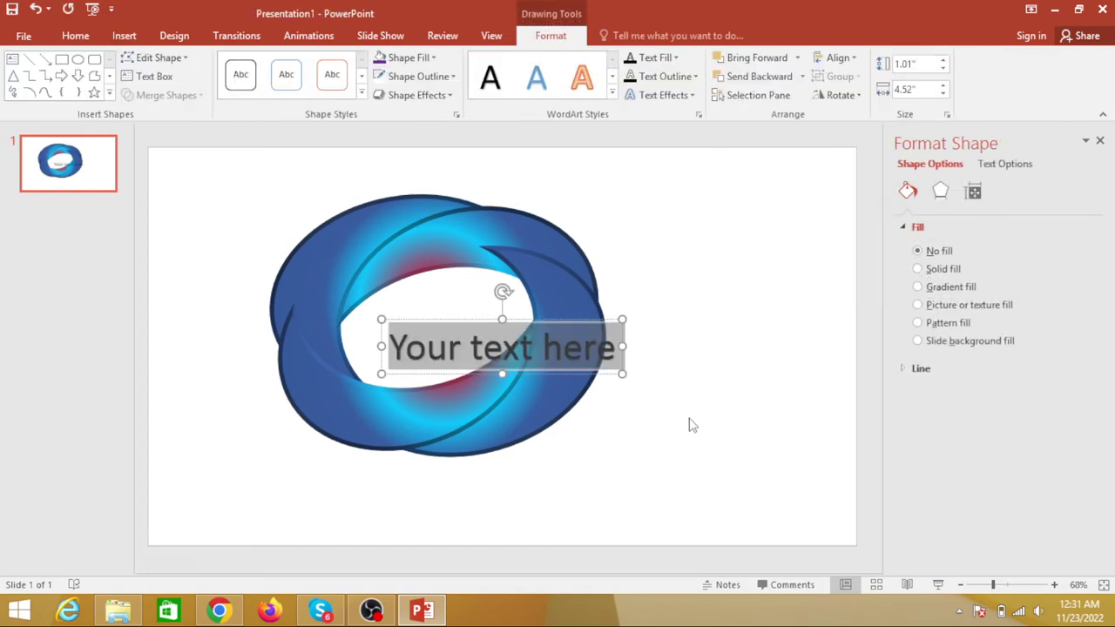
{"action": "type", "text": "javed wq"}
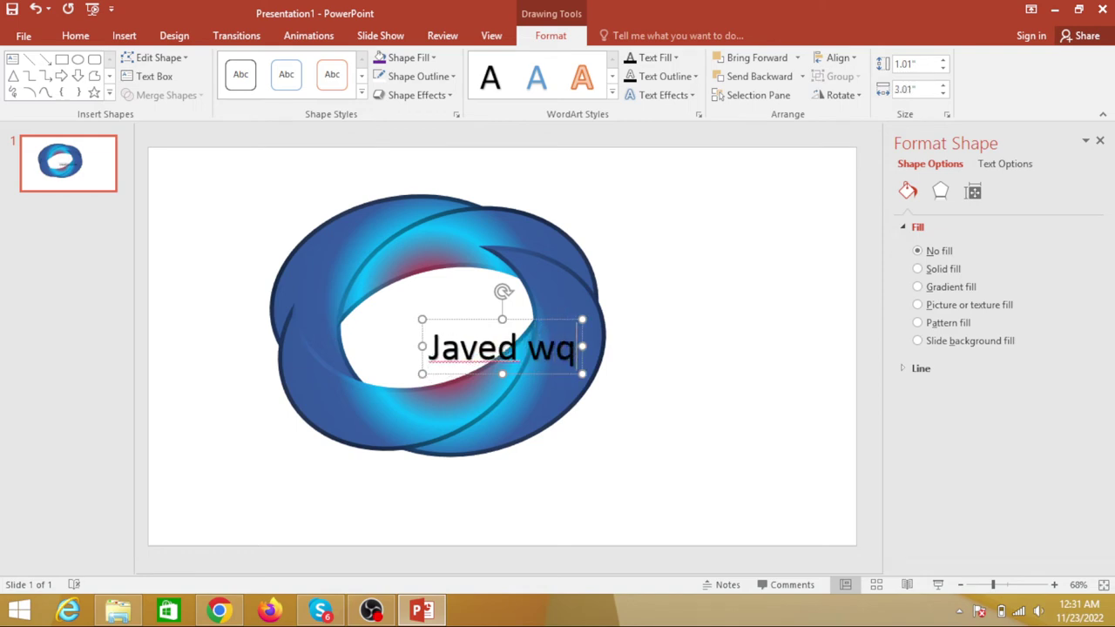
{"action": "type", "text": "a"}
{"action": "key", "text": "BackSpace"}
{"action": "key", "text": "BackSpace"}
{"action": "type", "text": "azir"}
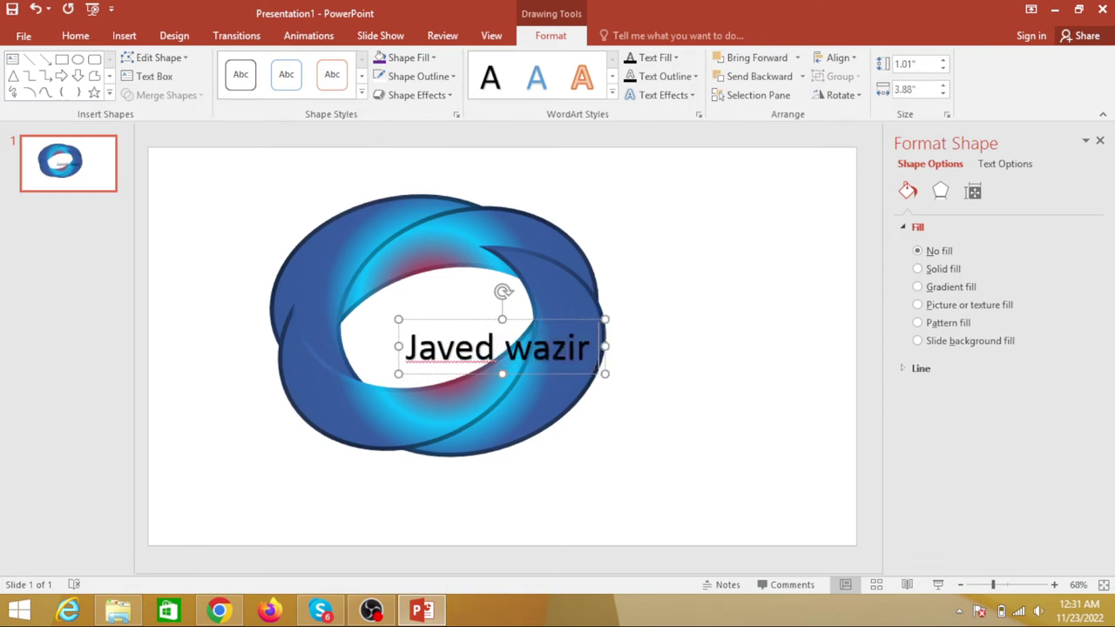
{"action": "type", "text": " tech"}
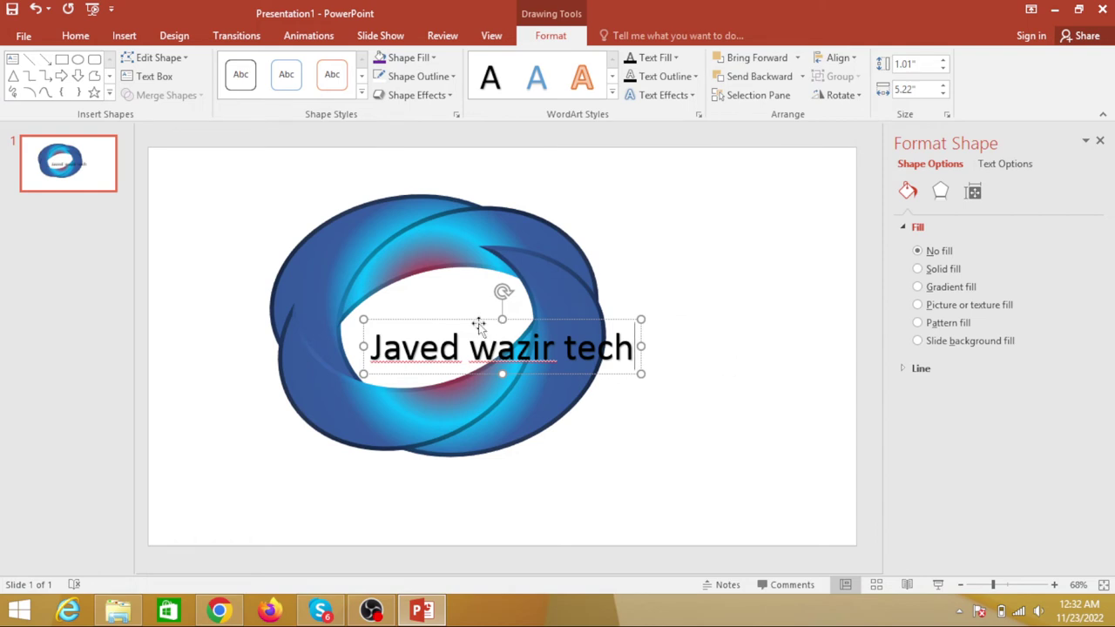
- Move the WordArt text box beneath the ring and select all its text
{"action": "left_click_drag", "start_coordinate": [477, 322], "coordinate": [426, 453]}
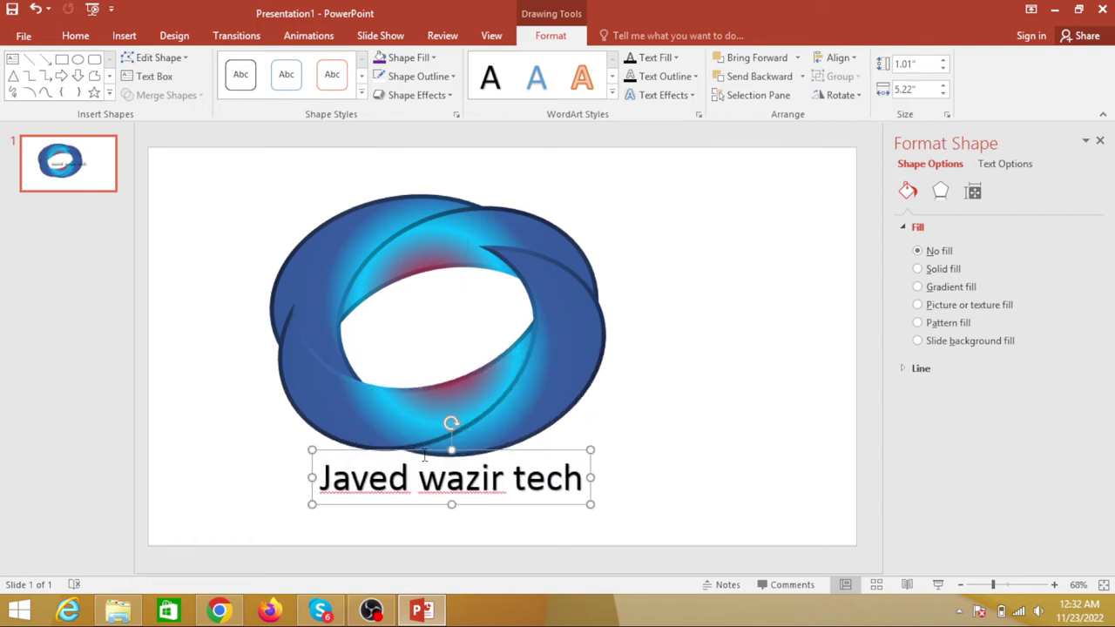
{"action": "left_click_drag", "start_coordinate": [584, 479], "coordinate": [319, 479]}
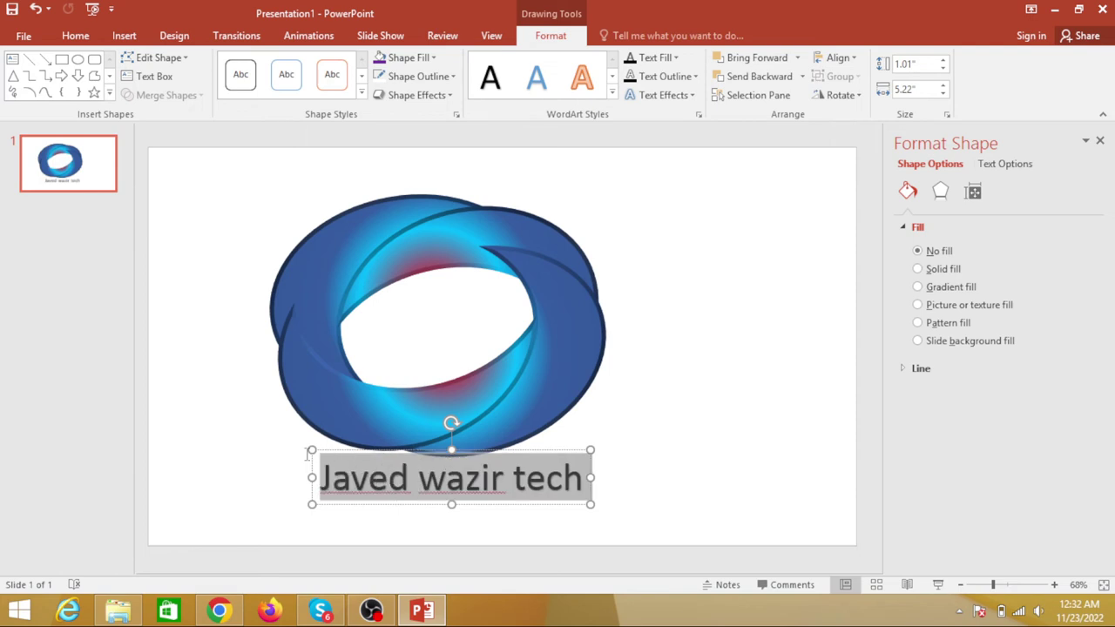
{"action": "left_click", "coordinate": [75, 35]}
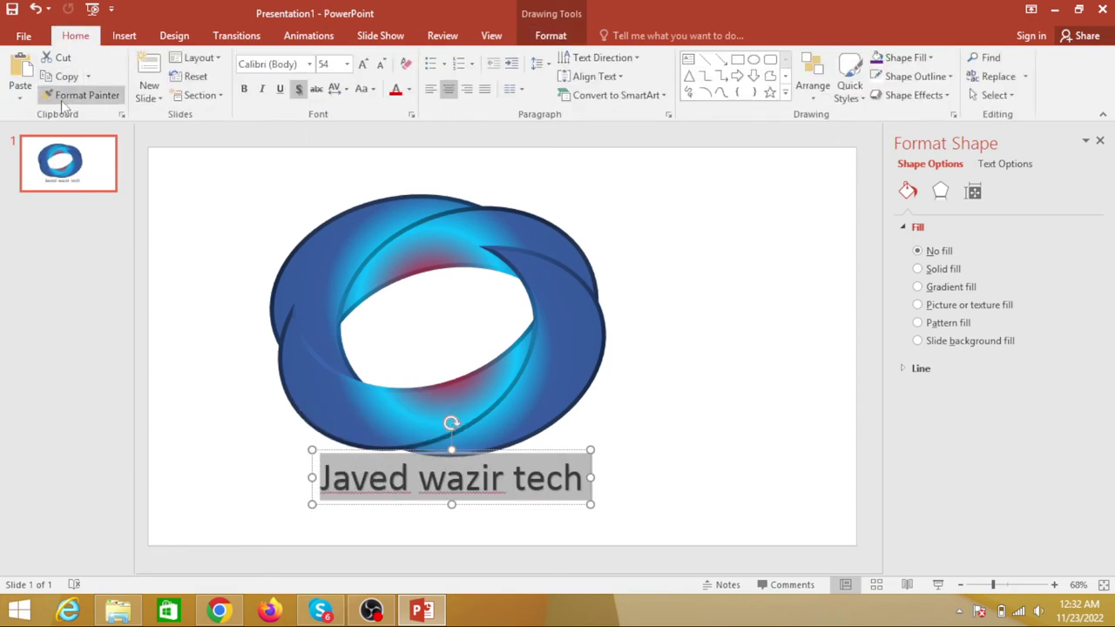
- Make the title Bold and Blue, with Capitalize Each Word casing
{"action": "left_click", "coordinate": [244, 89]}
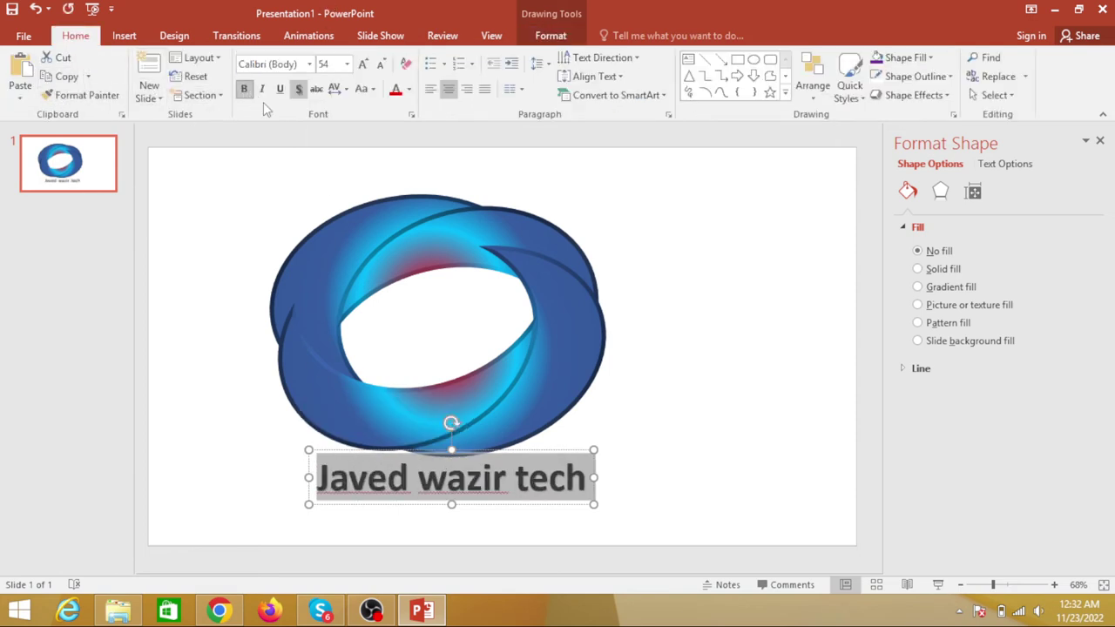
{"action": "left_click", "coordinate": [409, 89]}
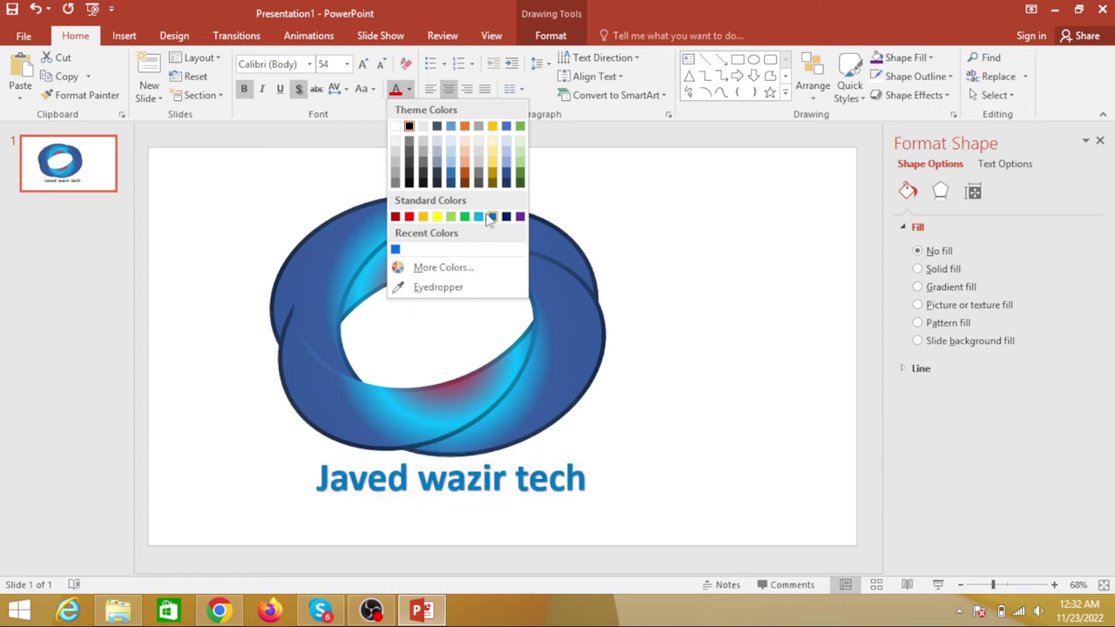
{"action": "left_click", "coordinate": [491, 217]}
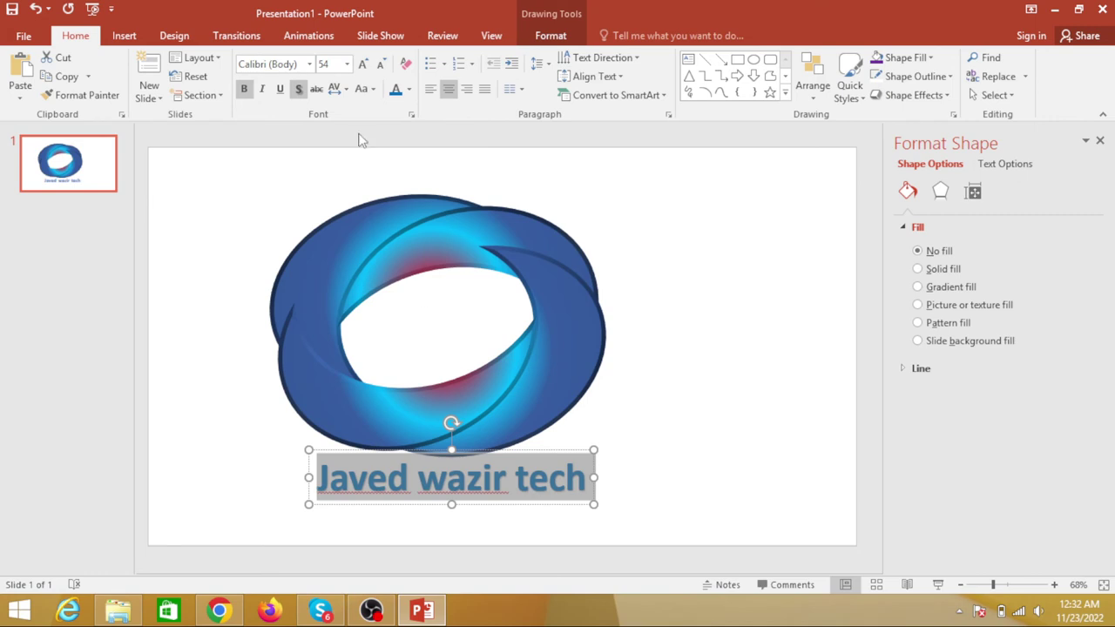
{"action": "left_click", "coordinate": [373, 89]}
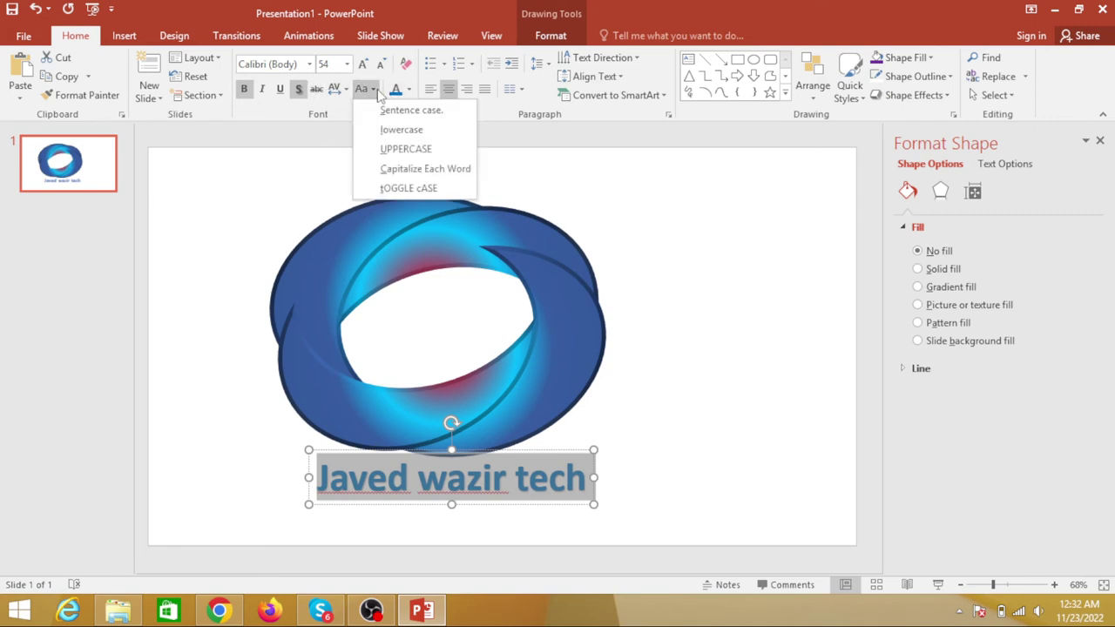
{"action": "left_click", "coordinate": [417, 157]}
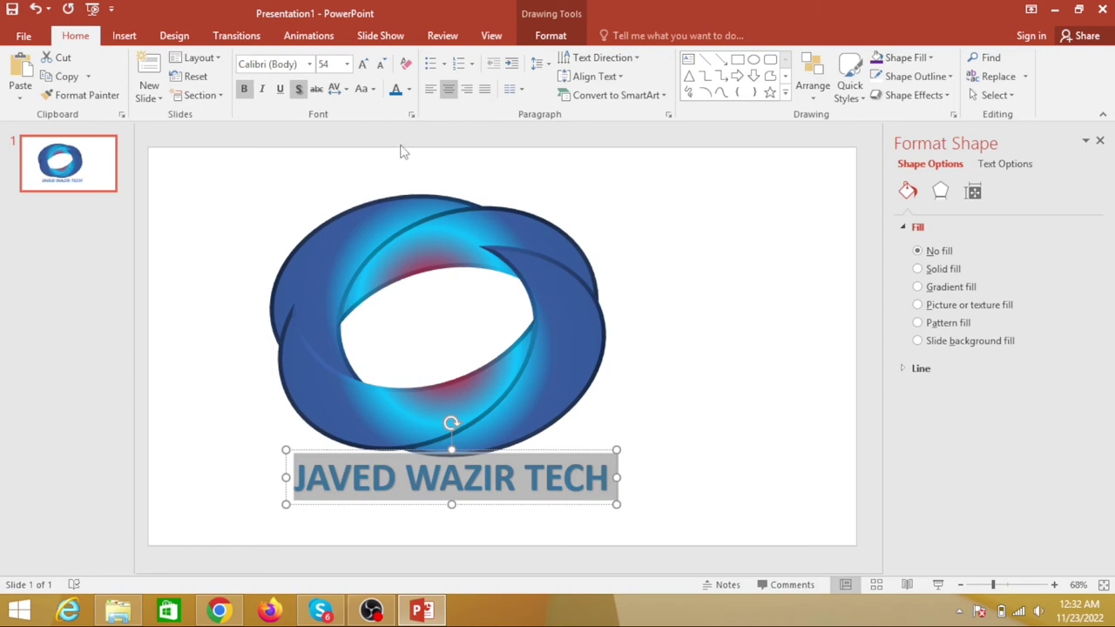
{"action": "left_click", "coordinate": [367, 90]}
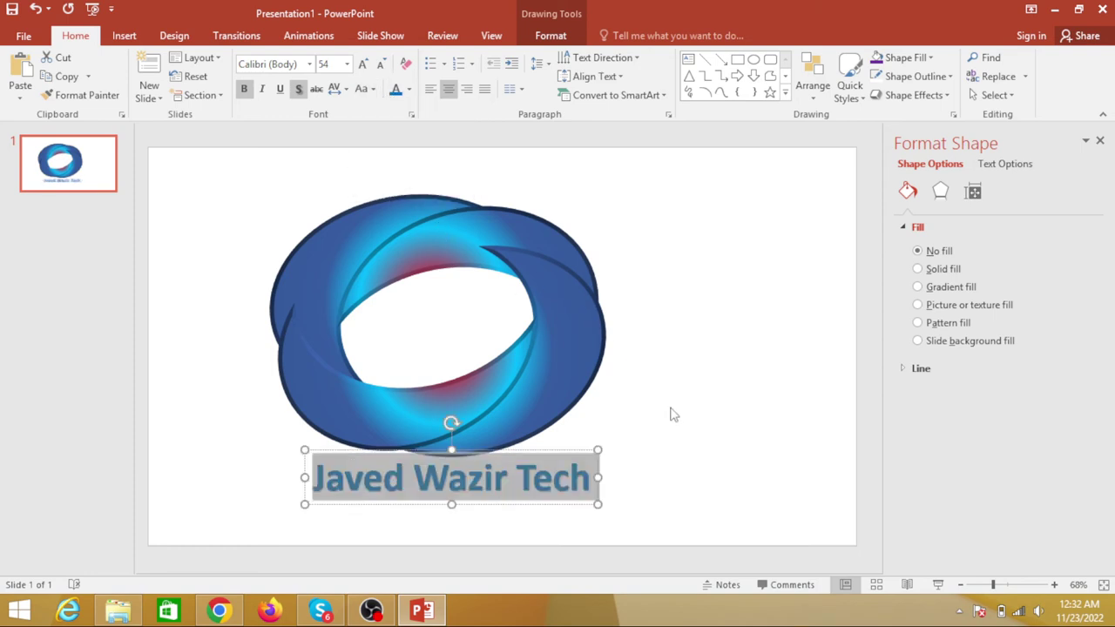
{"action": "left_click", "coordinate": [671, 415]}
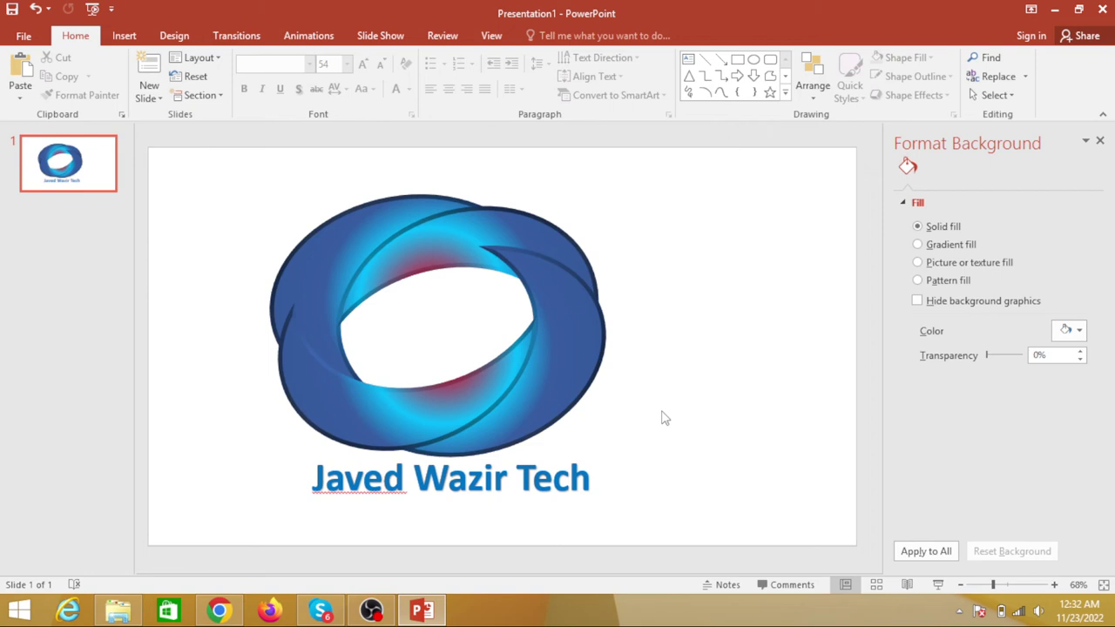
- Drag the blue brand-name title into the slide's top-right corner, above the ring
{"action": "left_click", "coordinate": [413, 477]}
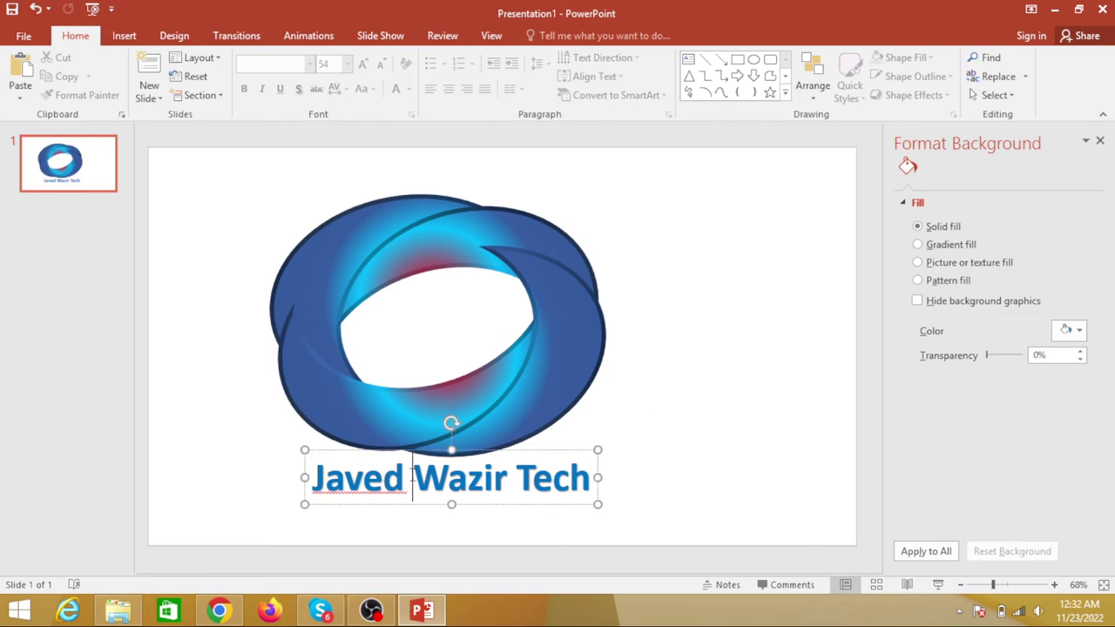
{"action": "left_click_drag", "start_coordinate": [448, 451], "coordinate": [567, 154]}
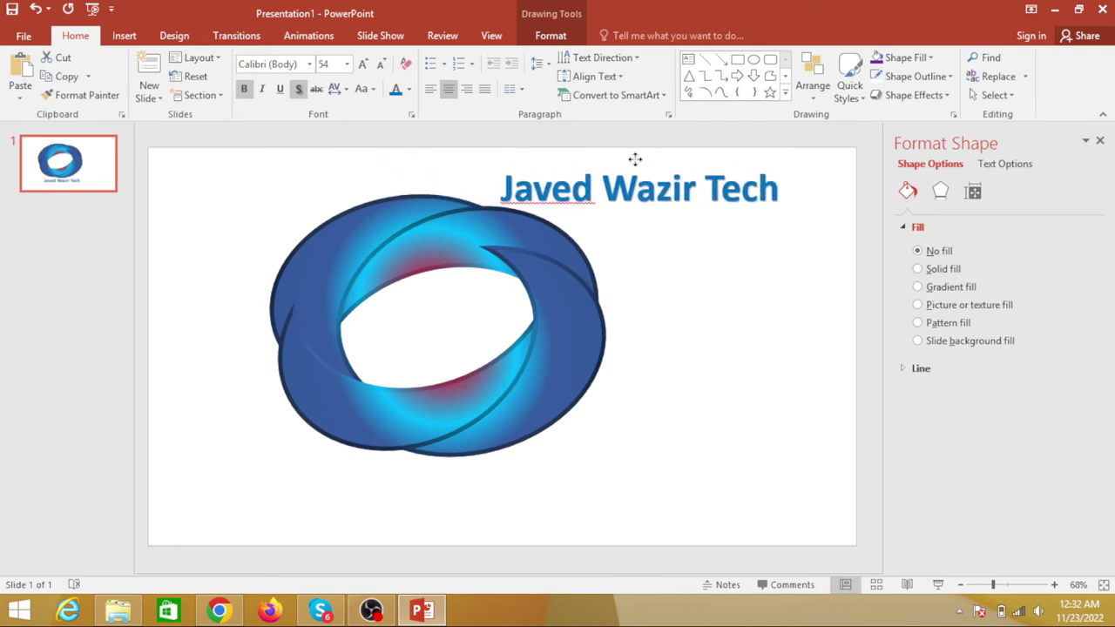
{"action": "left_click_drag", "start_coordinate": [567, 155], "coordinate": [683, 152]}
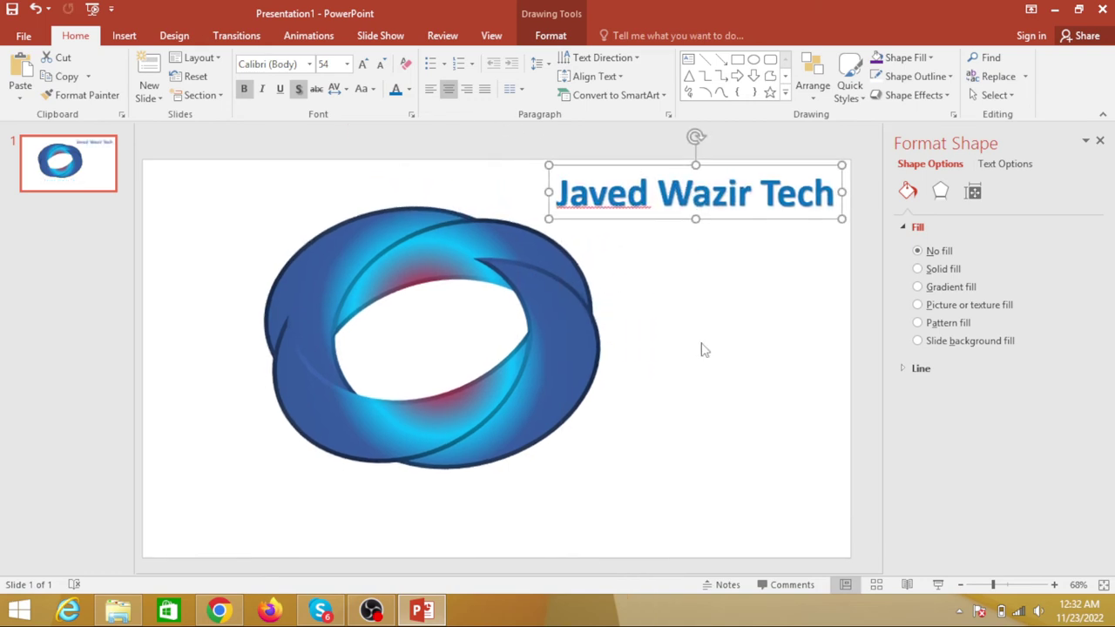
{"action": "left_click", "coordinate": [702, 348]}
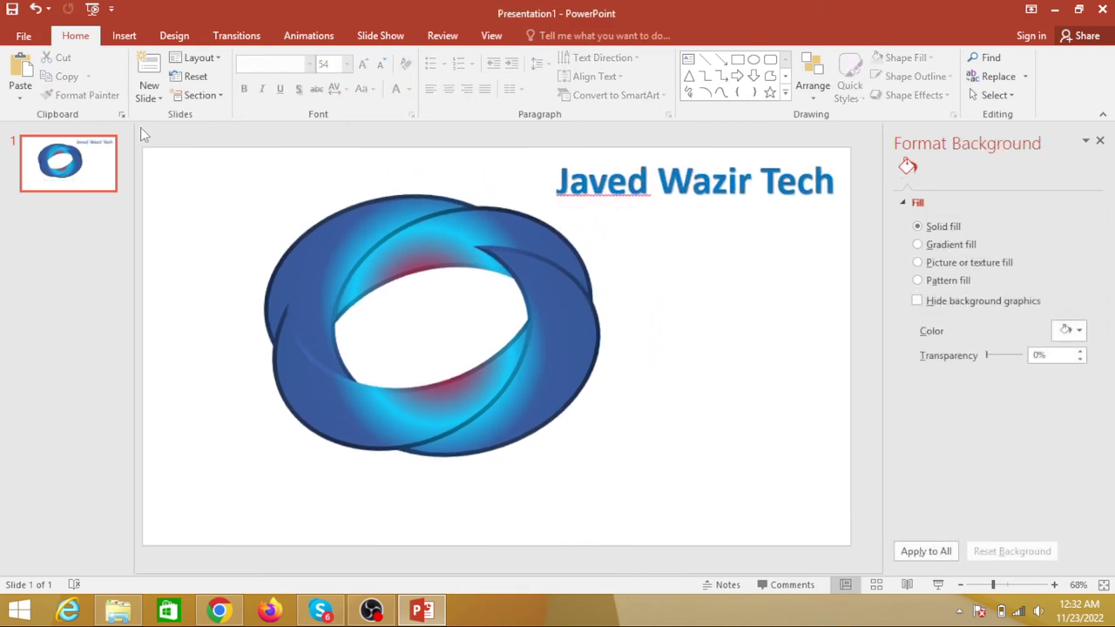
{"action": "left_click", "coordinate": [125, 36]}
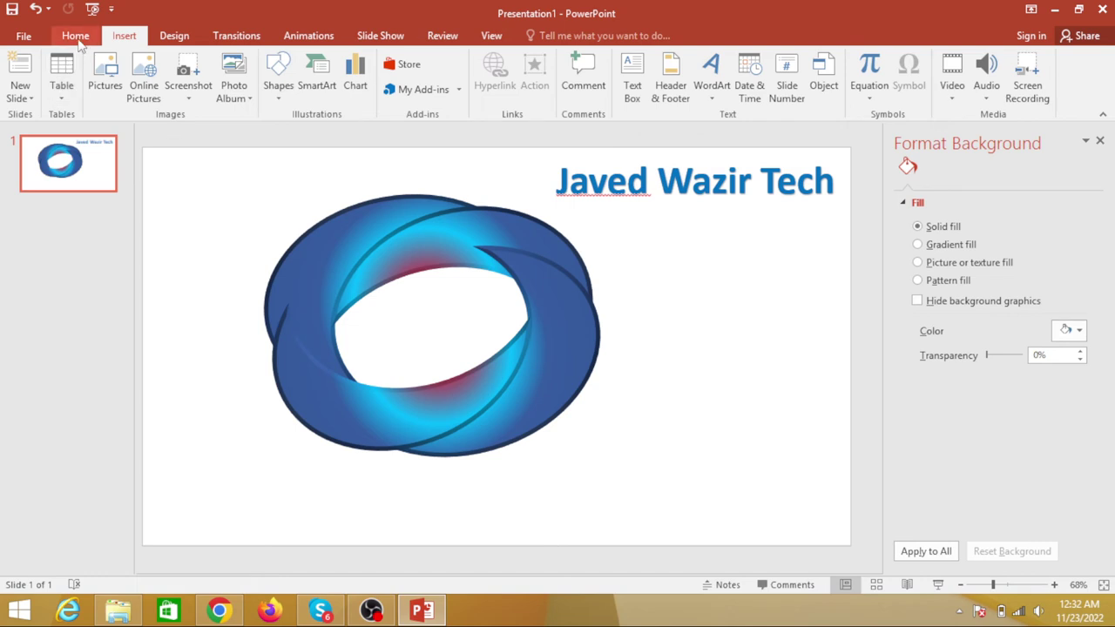
- Insert a Pattern Fill WordArt reading 'tech rise', centre it inside the ring, and select its text
{"action": "left_click", "coordinate": [278, 83]}
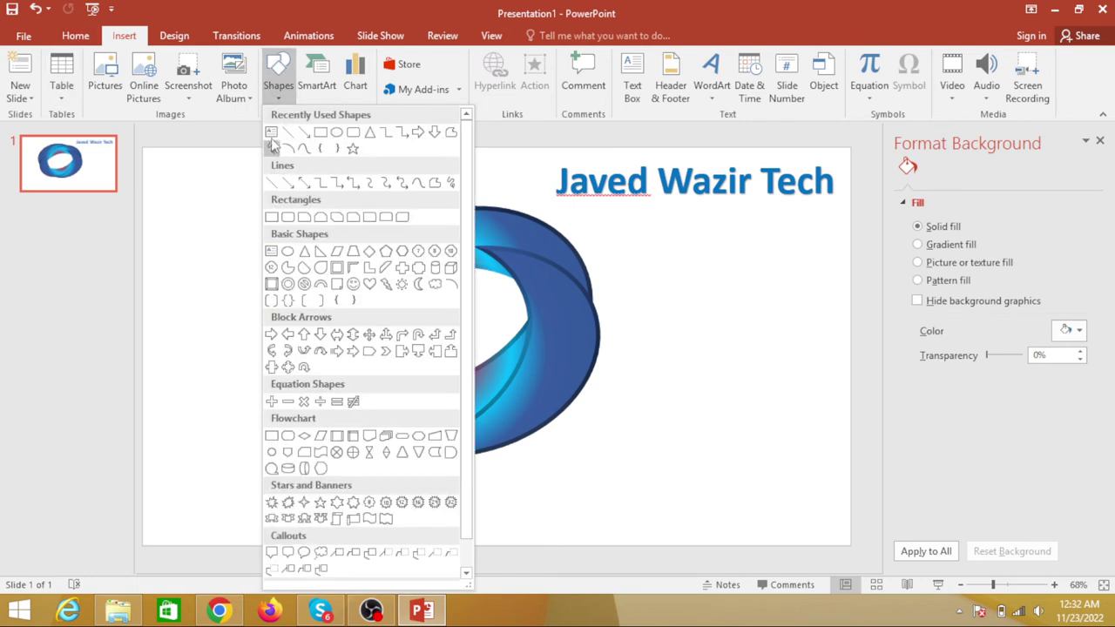
{"action": "left_click", "coordinate": [716, 87]}
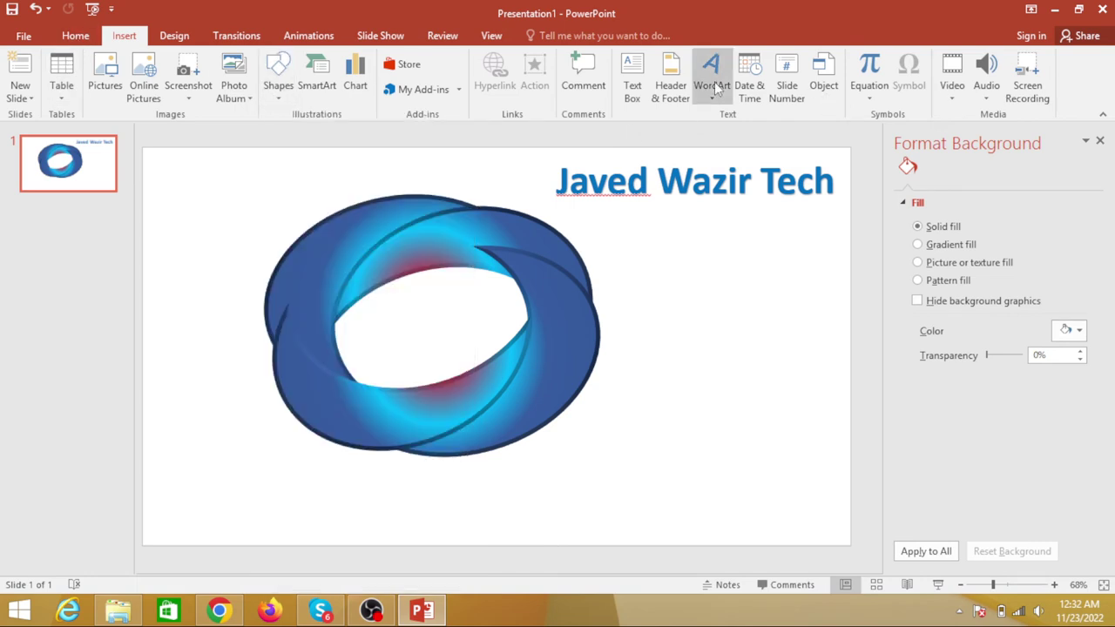
{"action": "left_click", "coordinate": [716, 88]}
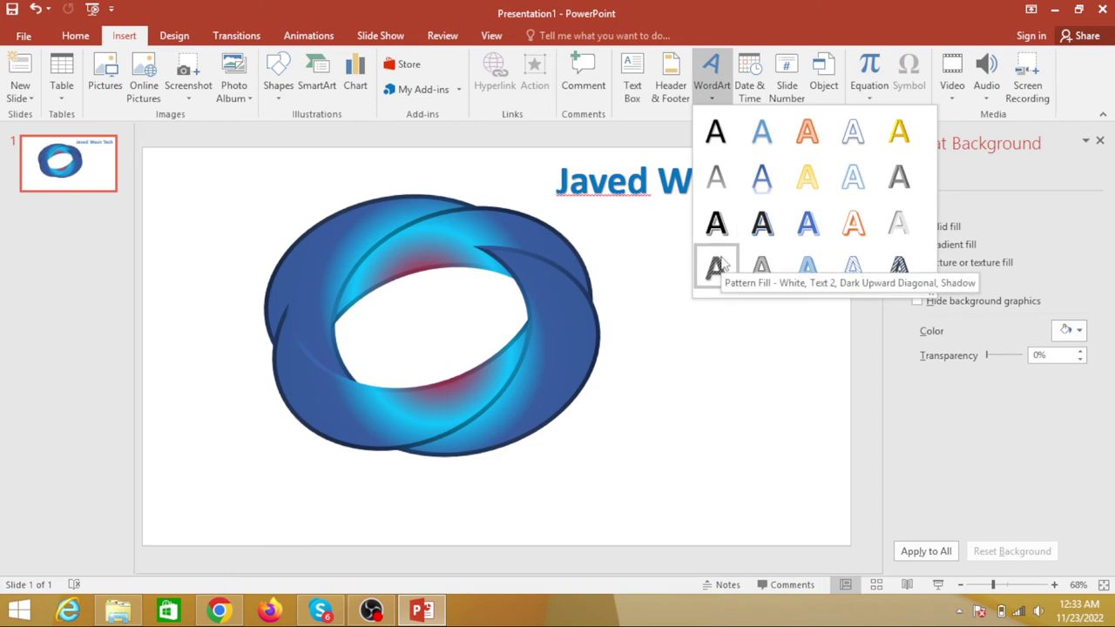
{"action": "left_click", "coordinate": [854, 268]}
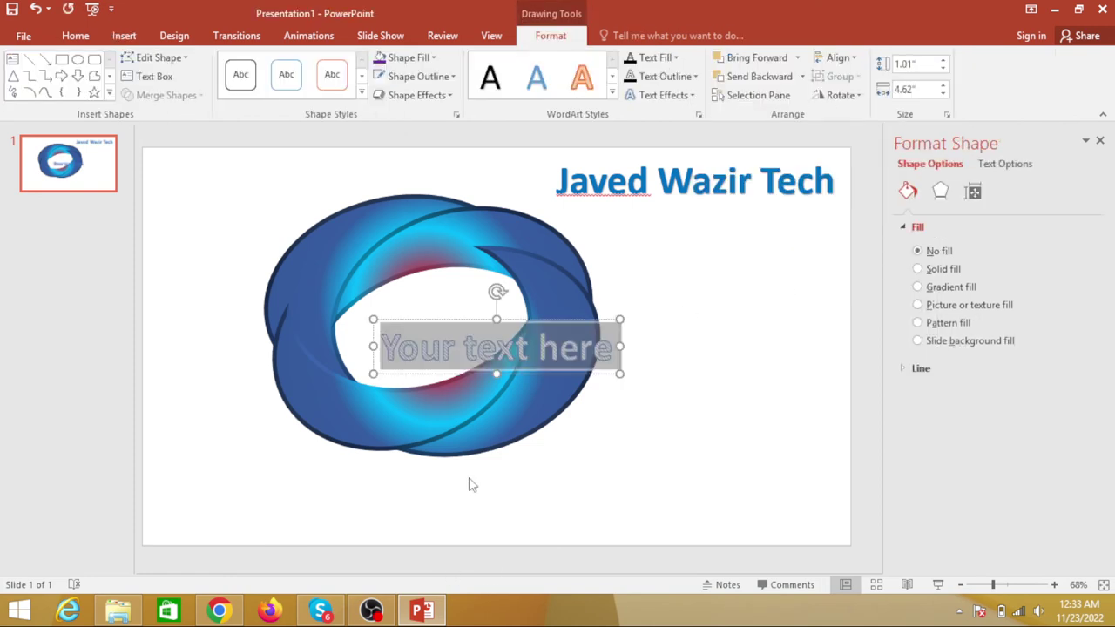
{"action": "type", "text": "tec"}
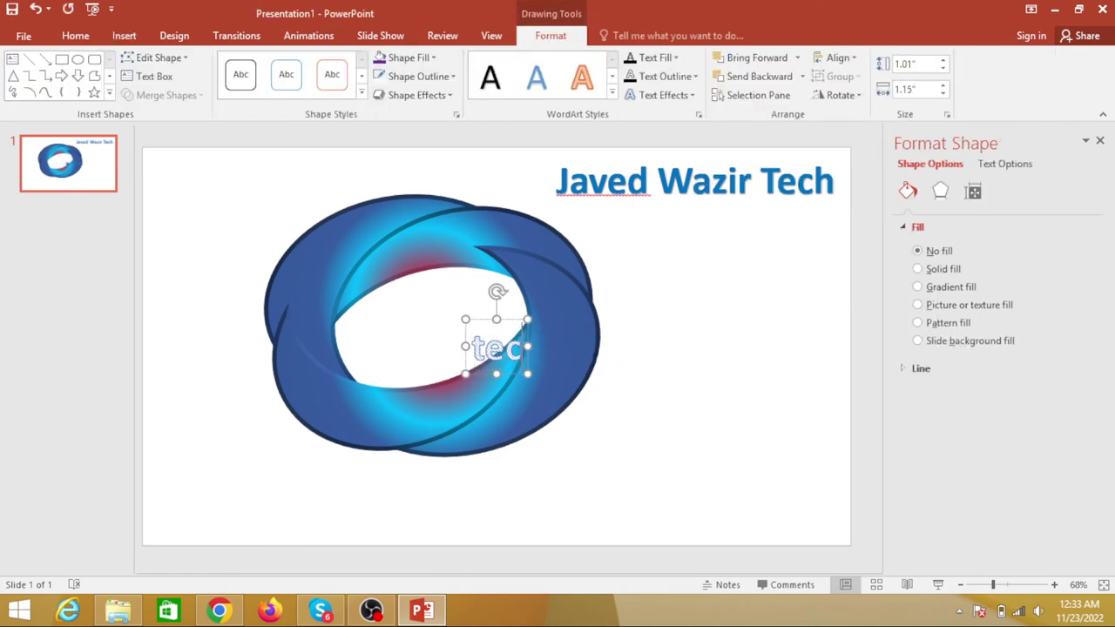
{"action": "type", "text": "h"}
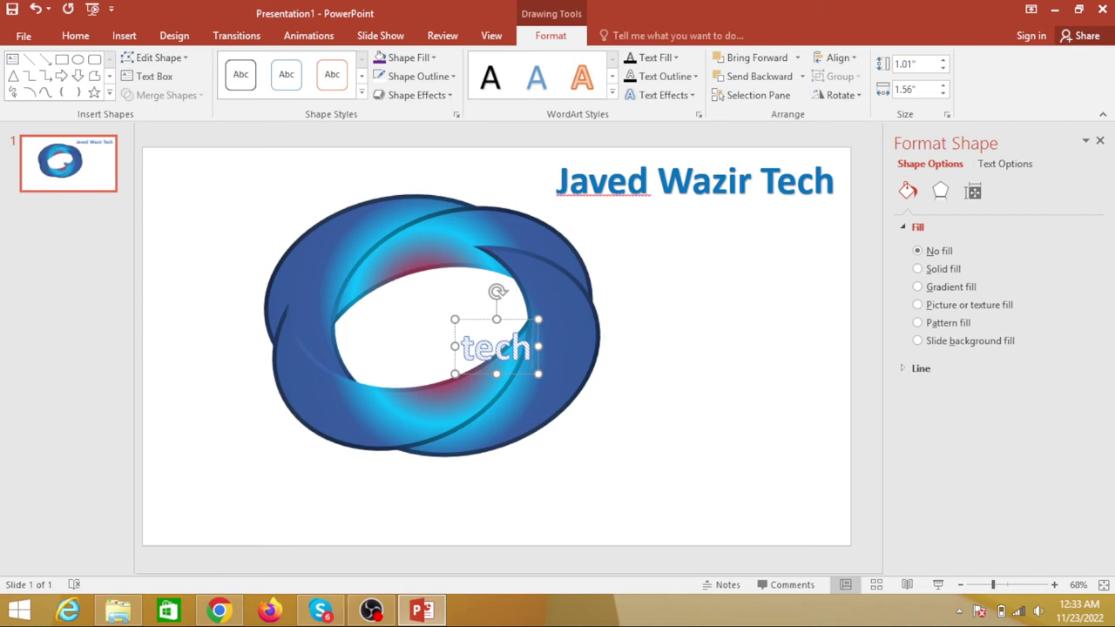
{"action": "type", "text": " rise"}
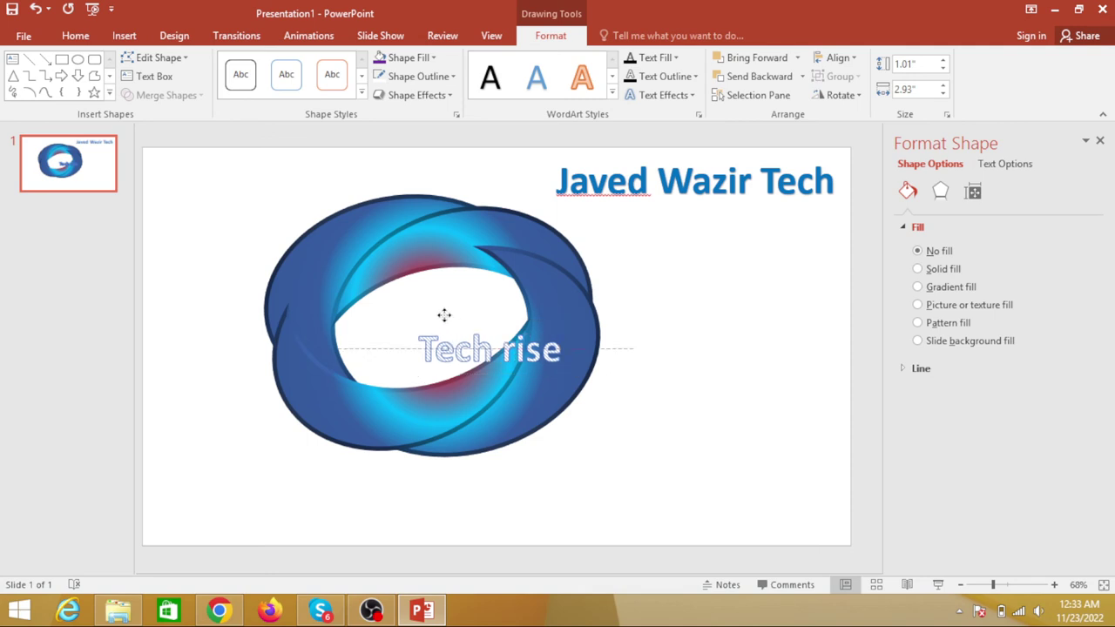
{"action": "left_click_drag", "start_coordinate": [454, 319], "coordinate": [396, 295]}
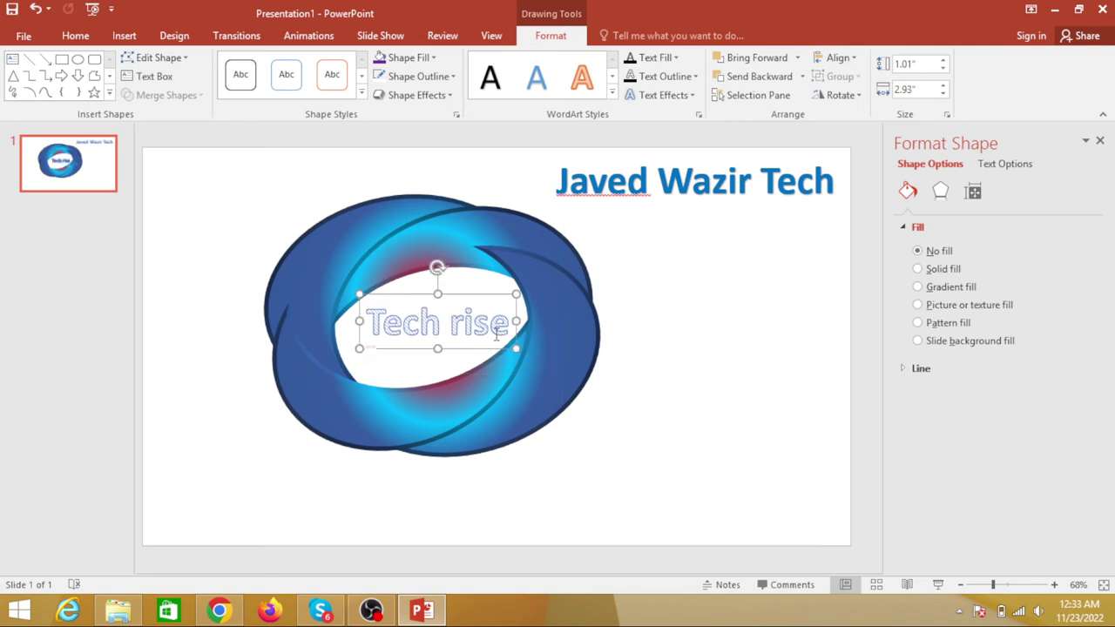
{"action": "left_click_drag", "start_coordinate": [509, 323], "coordinate": [366, 315]}
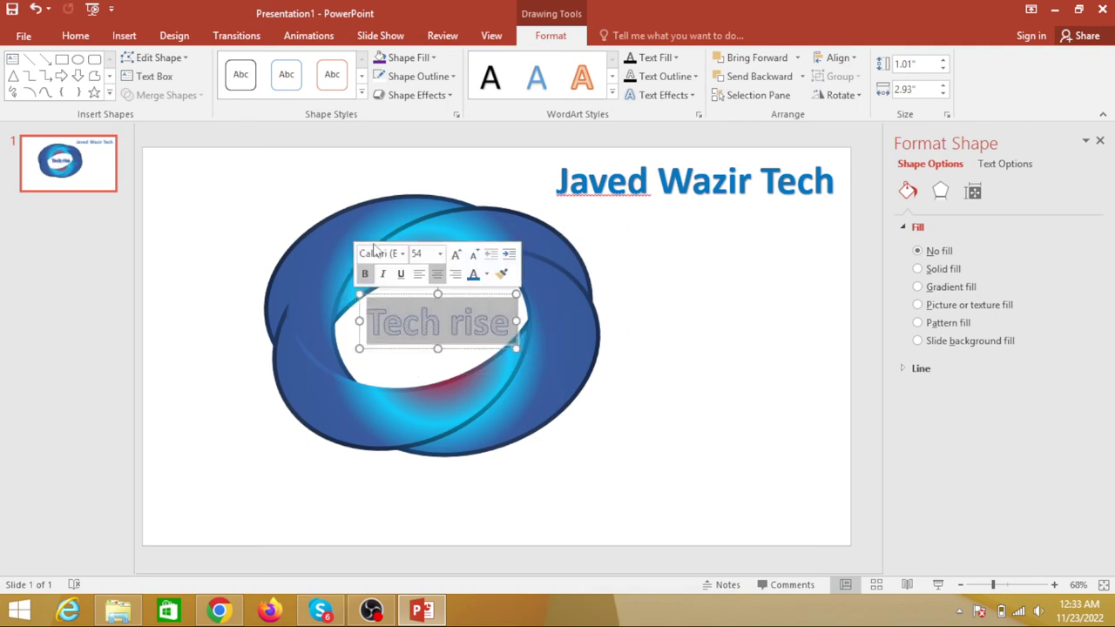
- Give the Tech rise caption box a red outline and a solid red fill
{"action": "left_click", "coordinate": [453, 77]}
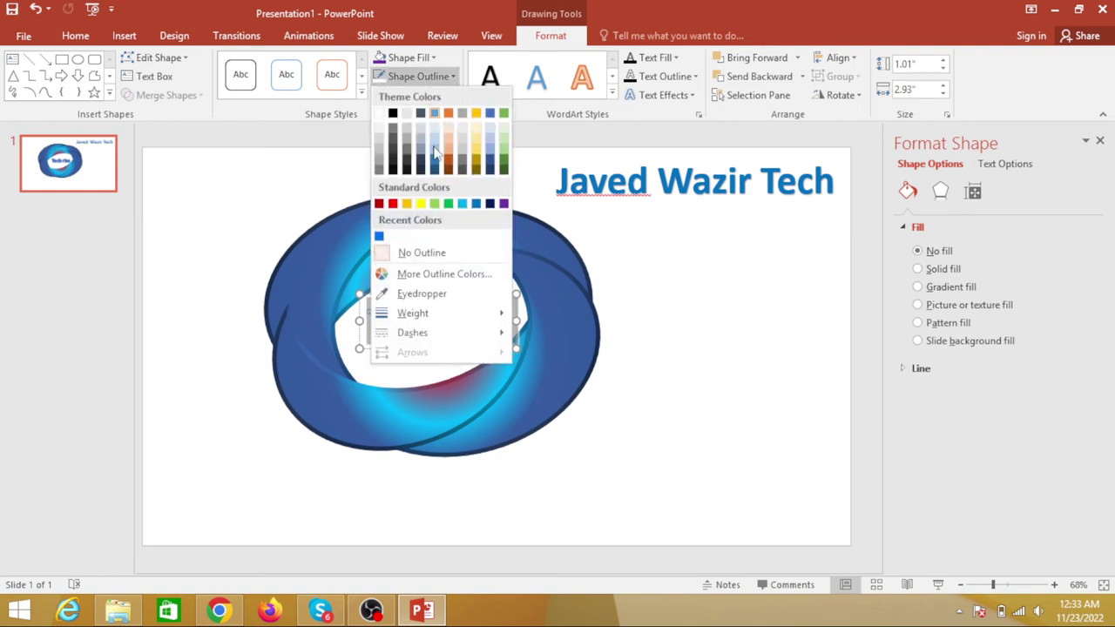
{"action": "left_click", "coordinate": [393, 203]}
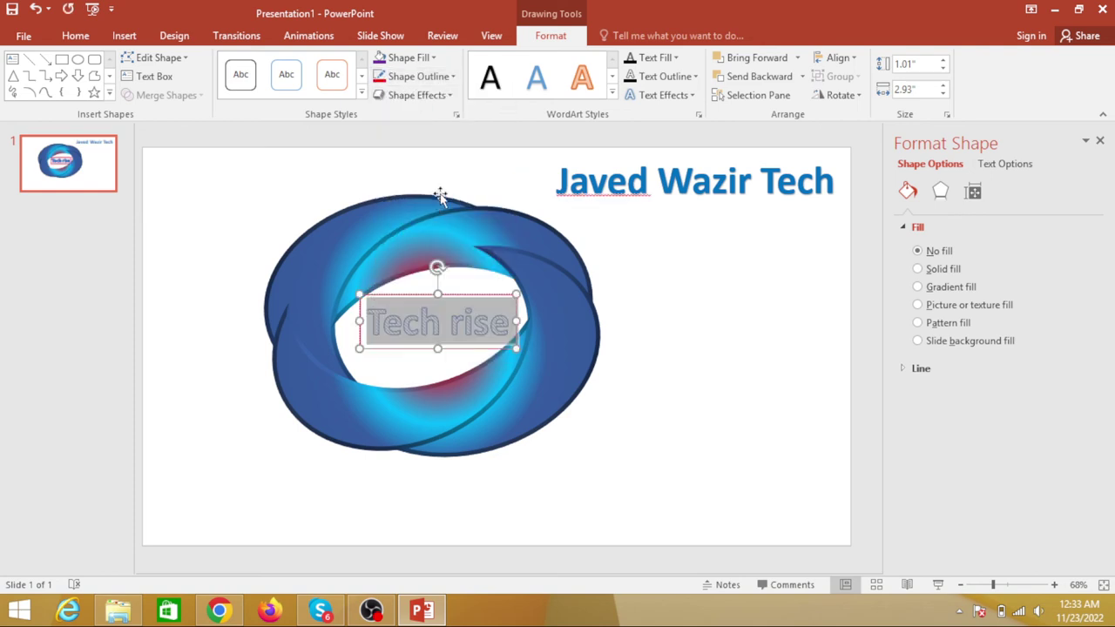
{"action": "left_click", "coordinate": [406, 58]}
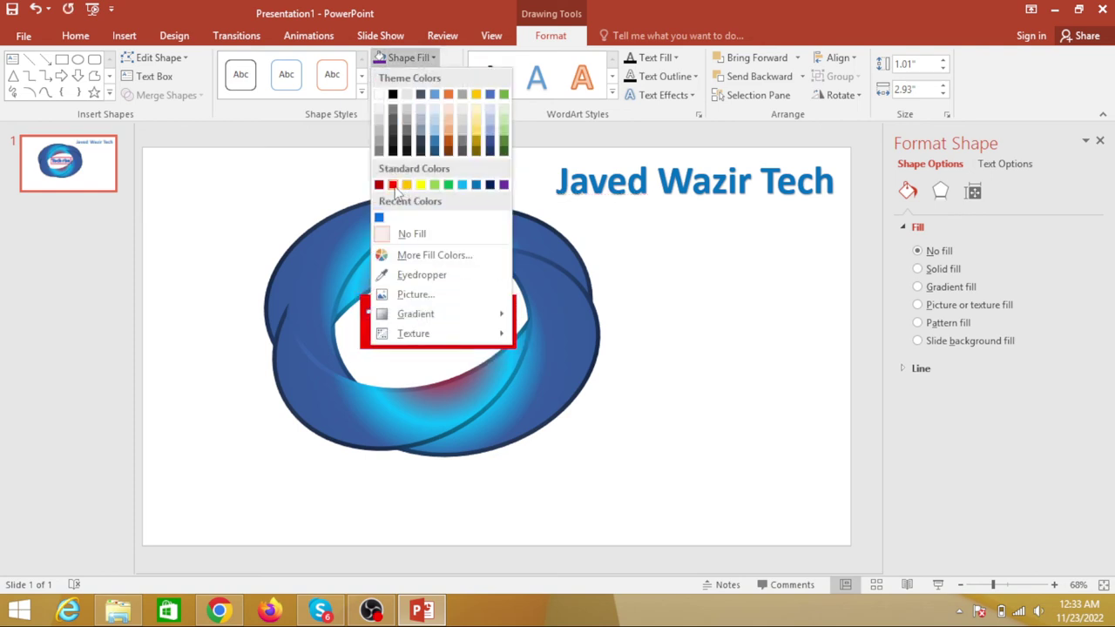
{"action": "left_click", "coordinate": [393, 185]}
- Move the red caption below the ring logo and deselect it
{"action": "left_click_drag", "start_coordinate": [409, 297], "coordinate": [400, 470]}
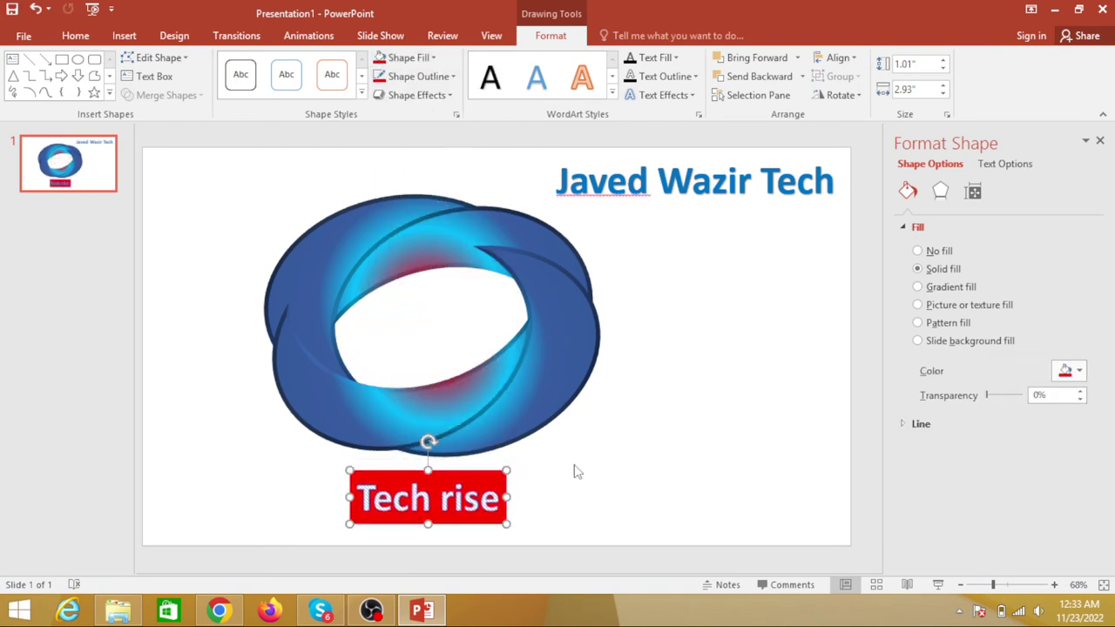
{"action": "left_click", "coordinate": [598, 434]}
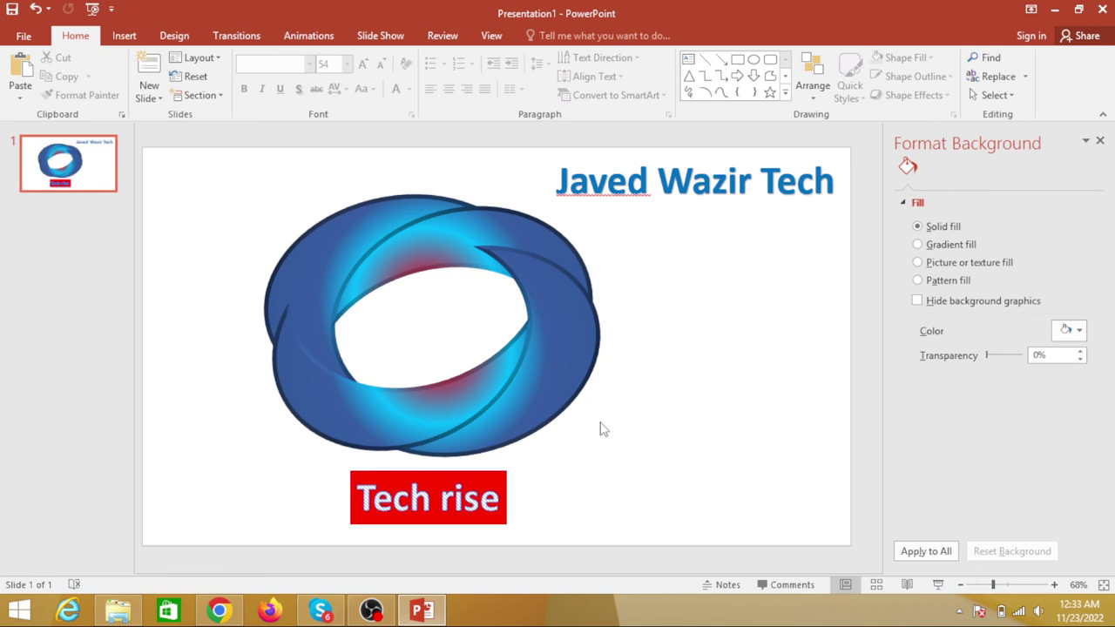
{"action": "left_click", "coordinate": [164, 42]}
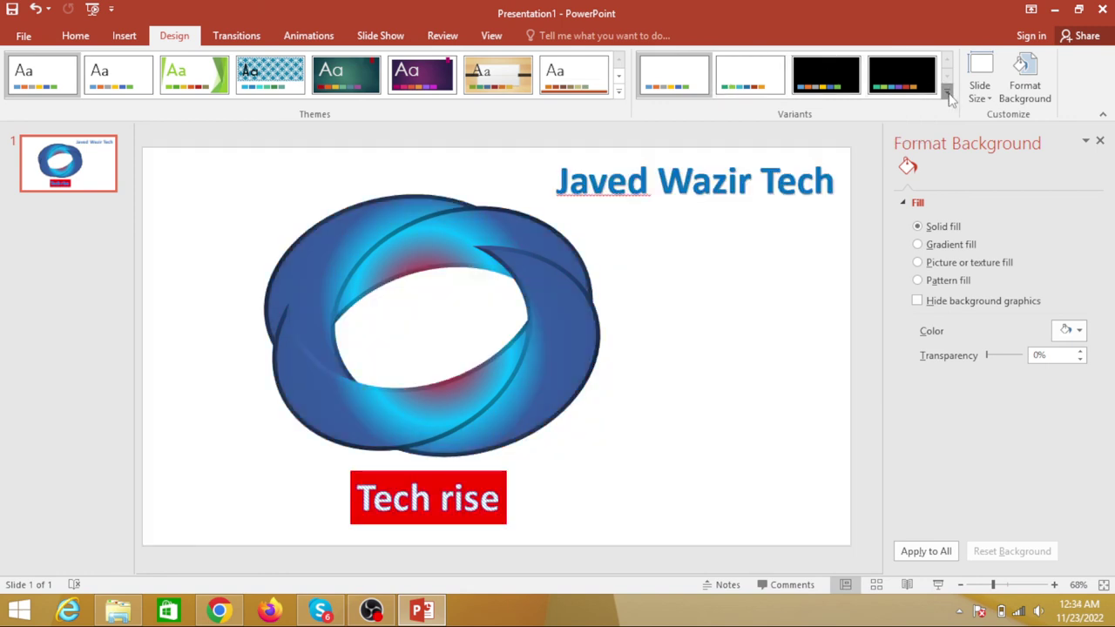
- Apply the Integral theme to the slide
{"action": "left_click", "coordinate": [947, 91]}
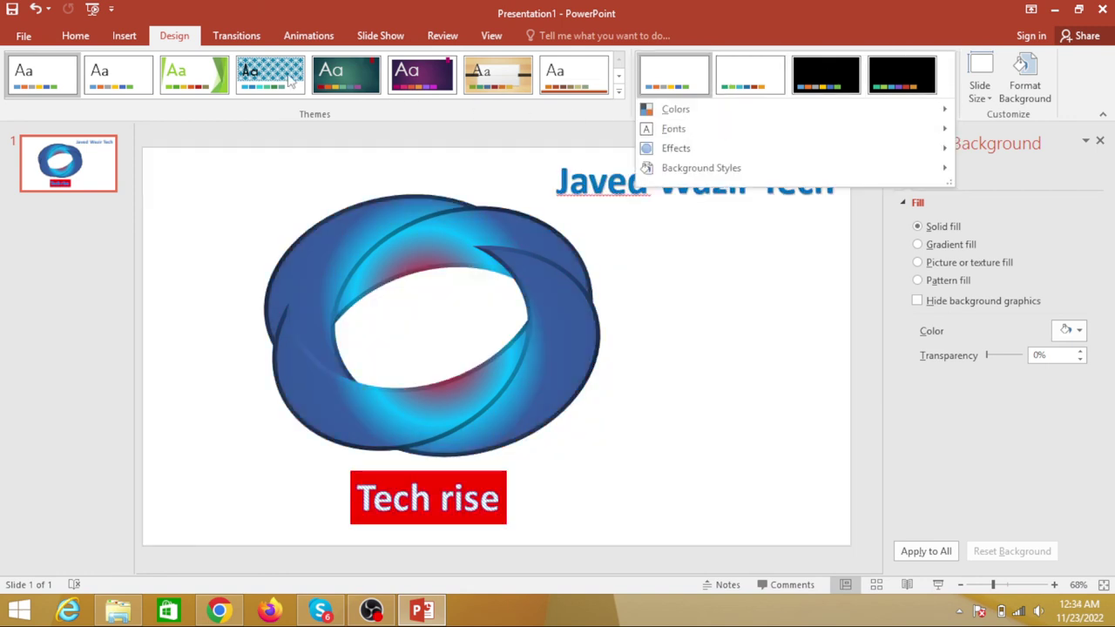
{"action": "left_click", "coordinate": [103, 87]}
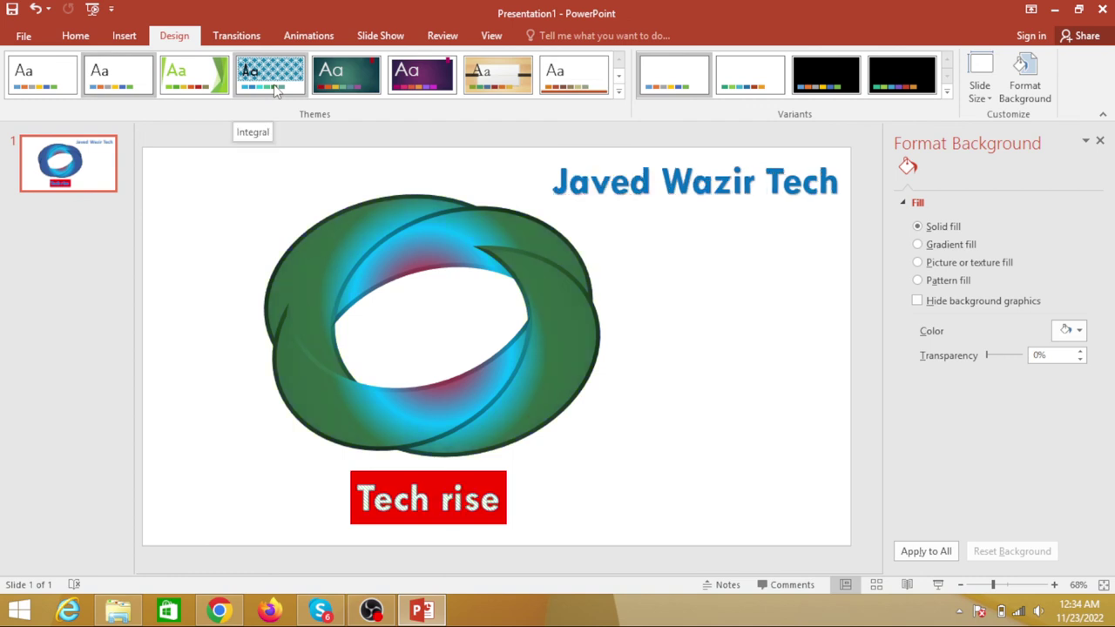
{"action": "left_click", "coordinate": [274, 86]}
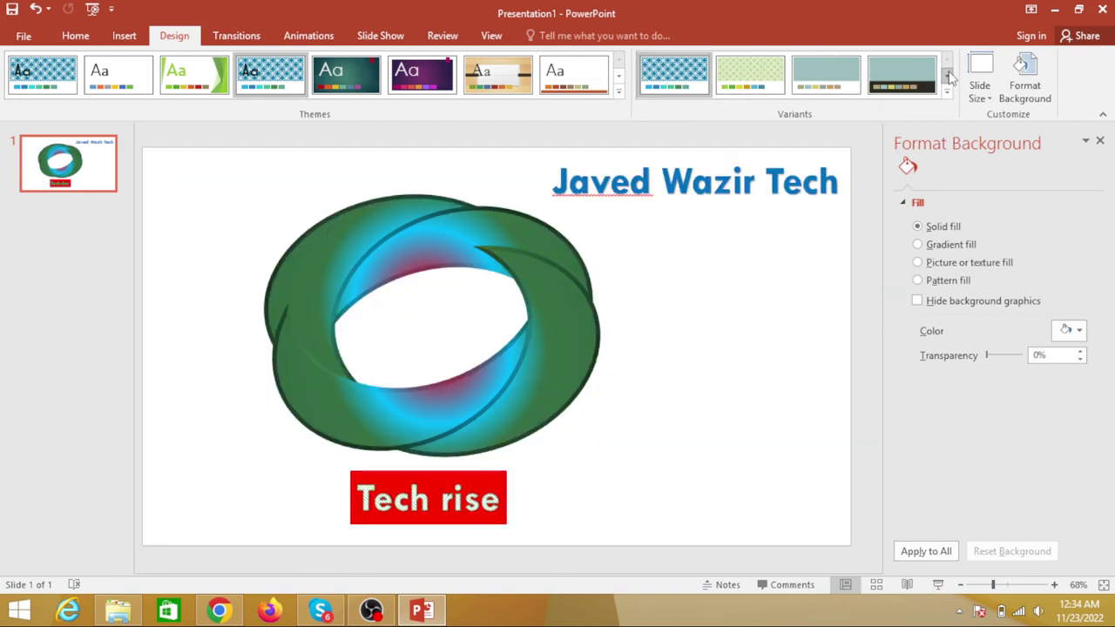
- Browse the Integral theme's variants and close the list, keeping the current variant
{"action": "left_click", "coordinate": [948, 79]}
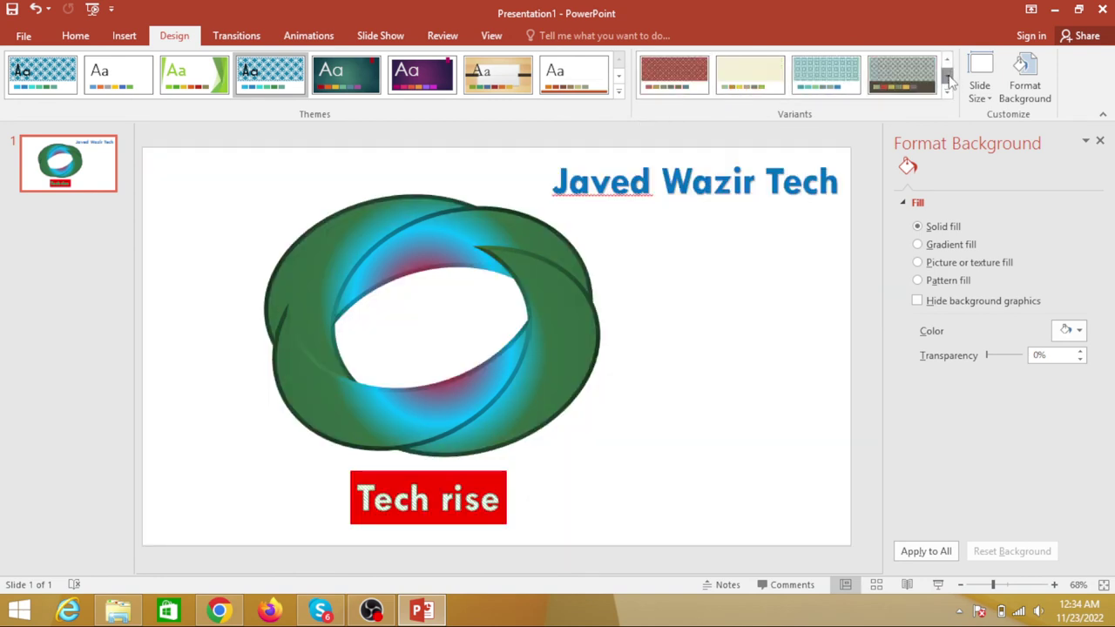
{"action": "left_click", "coordinate": [948, 62]}
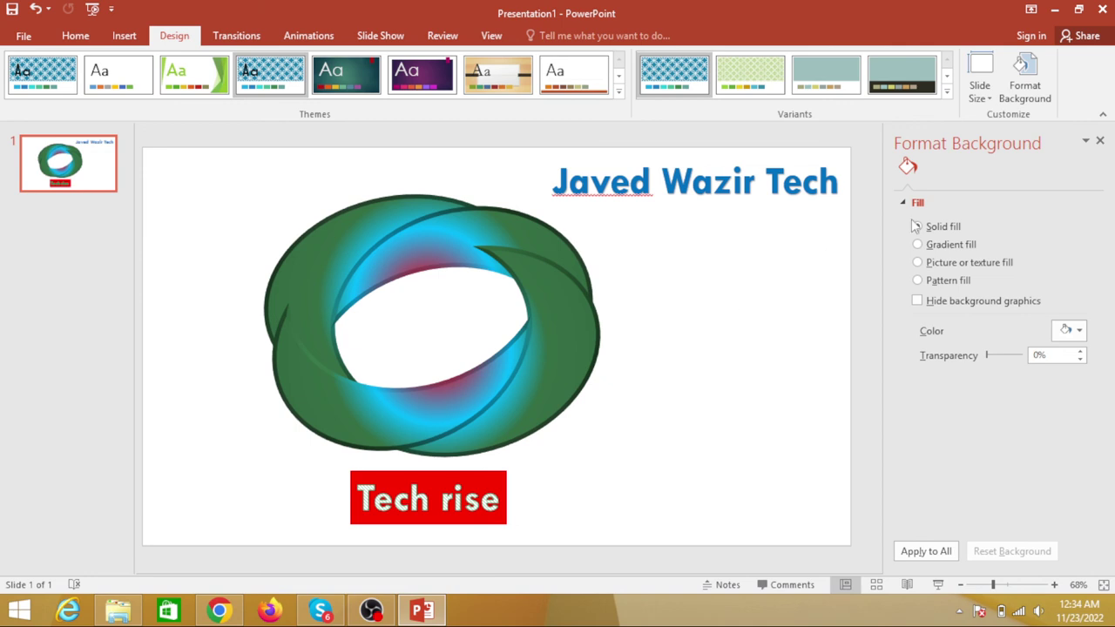
{"action": "left_click", "coordinate": [1101, 141]}
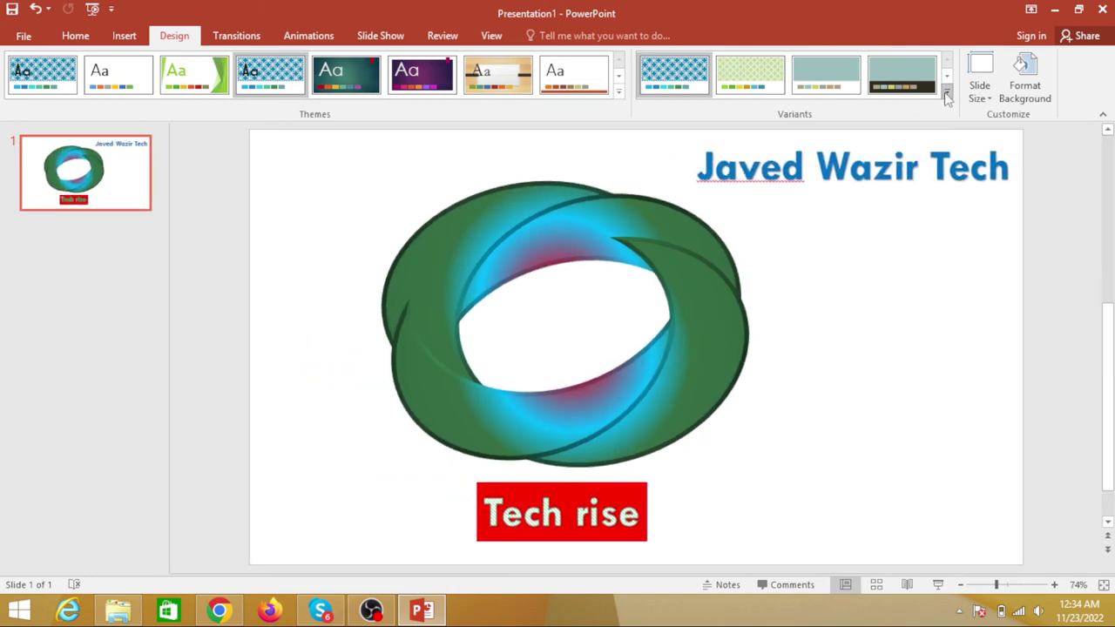
{"action": "left_click", "coordinate": [947, 93]}
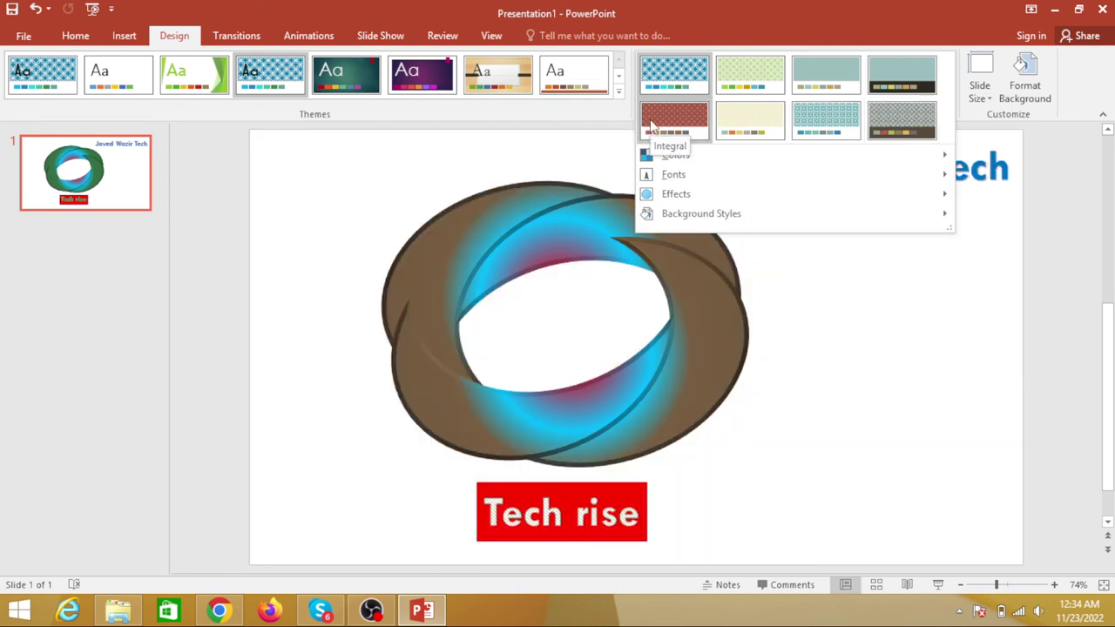
{"action": "left_click", "coordinate": [872, 334]}
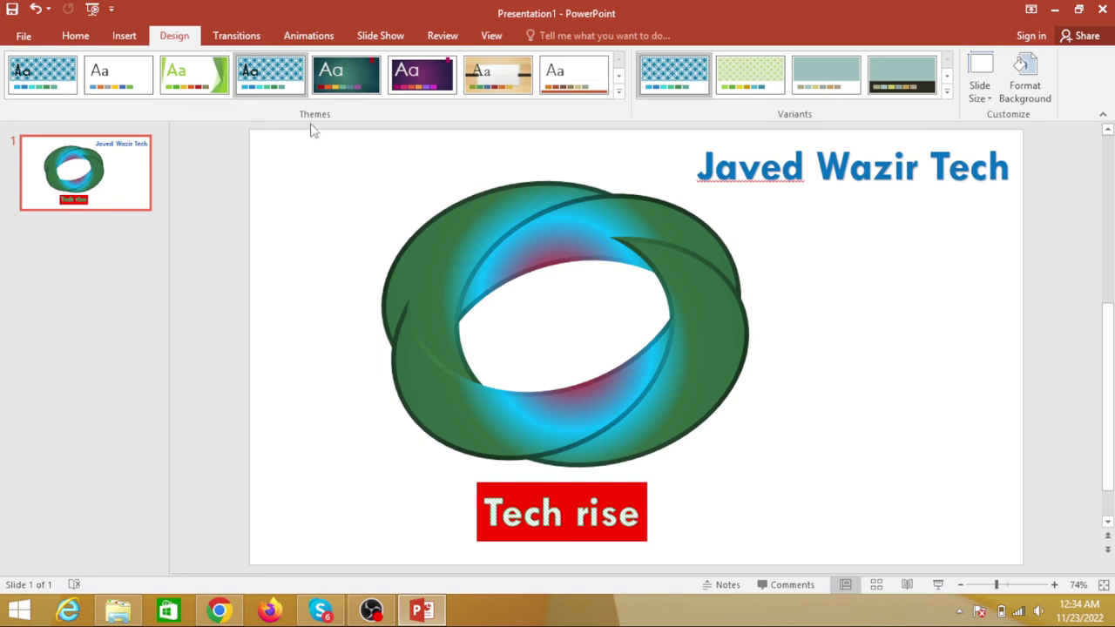
{"action": "left_click", "coordinate": [85, 39]}
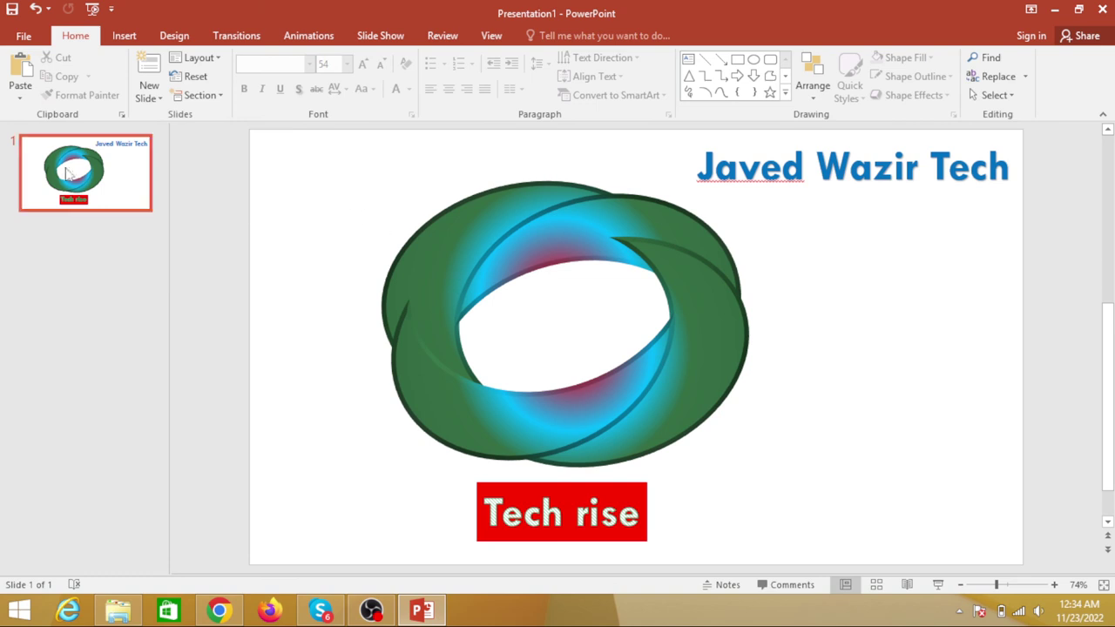